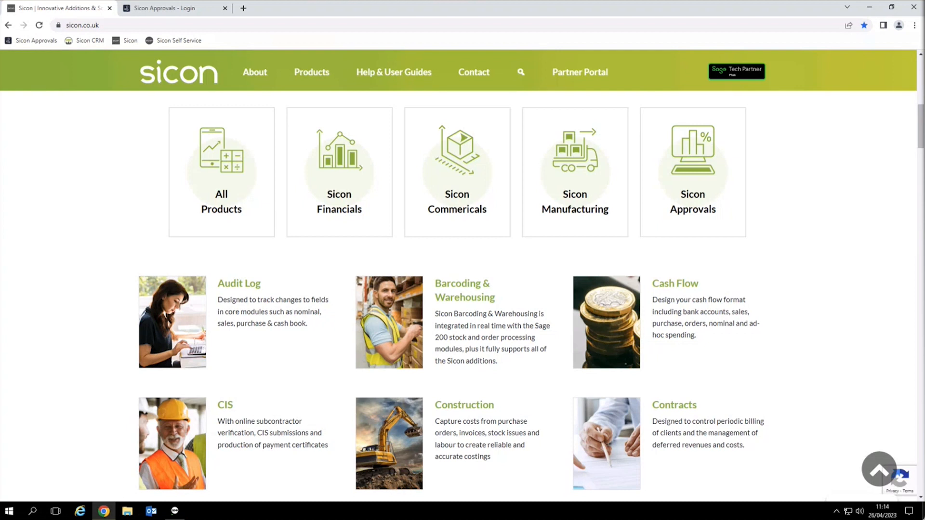
Step: Open the Documents help and user guide from the Financials list under Help & User Guides
mouse_move(302, 76)
mouse_move(383, 85)
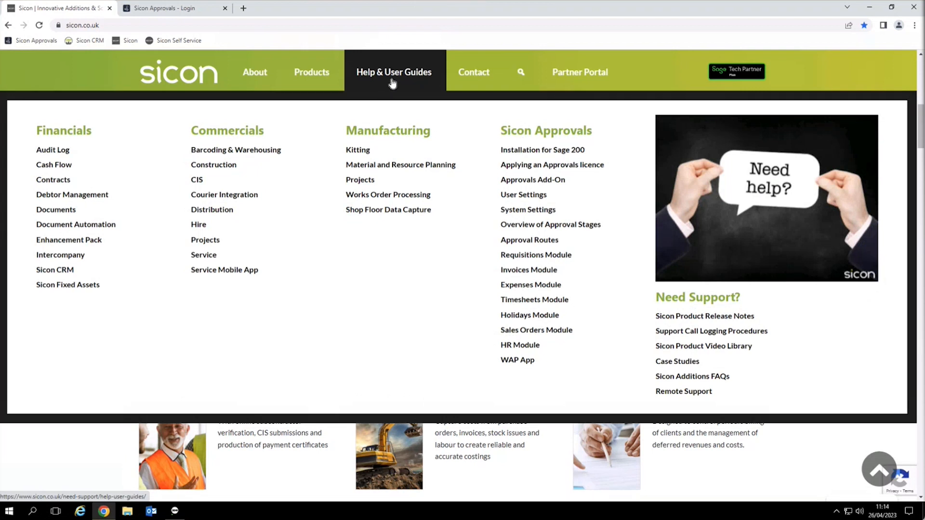
click(64, 213)
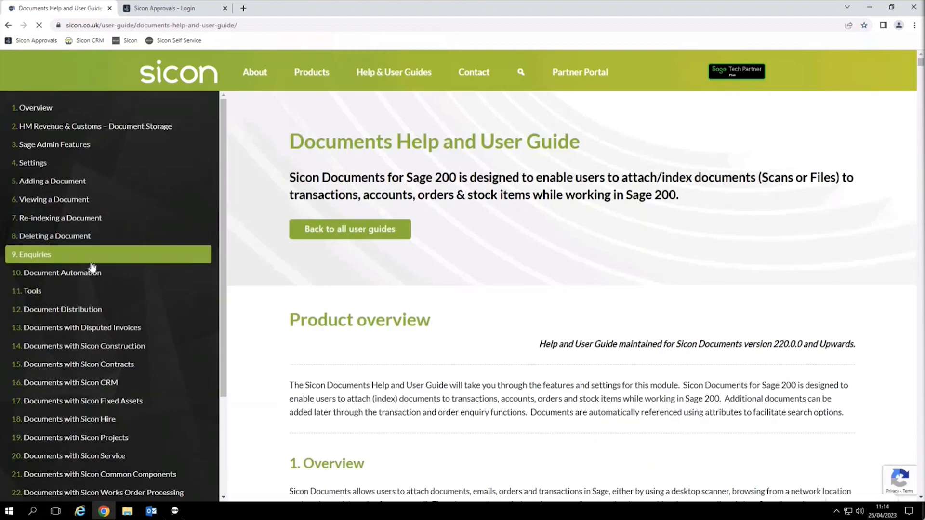
Step: Browse the guide's '8. Deleting a Document' section, then return to the Sicon home page
click(76, 236)
scroll(393, 315, down, 10)
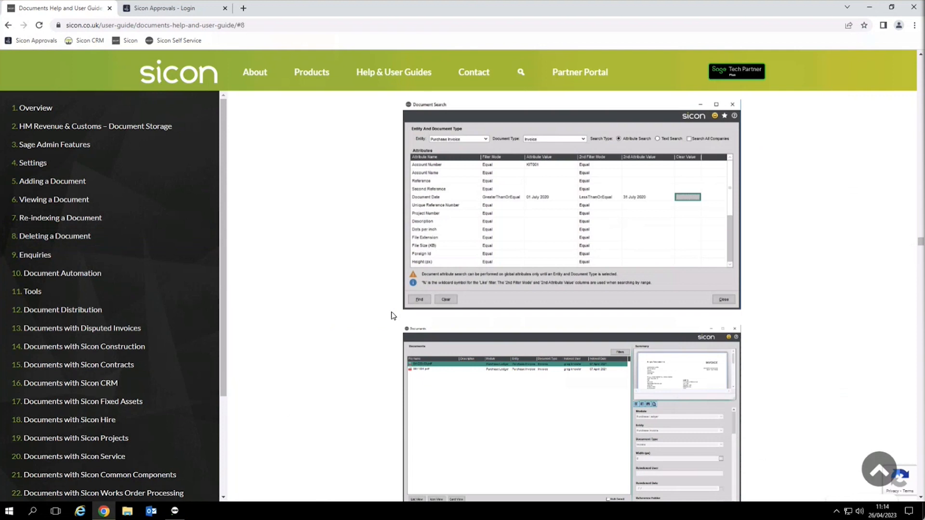
click(198, 77)
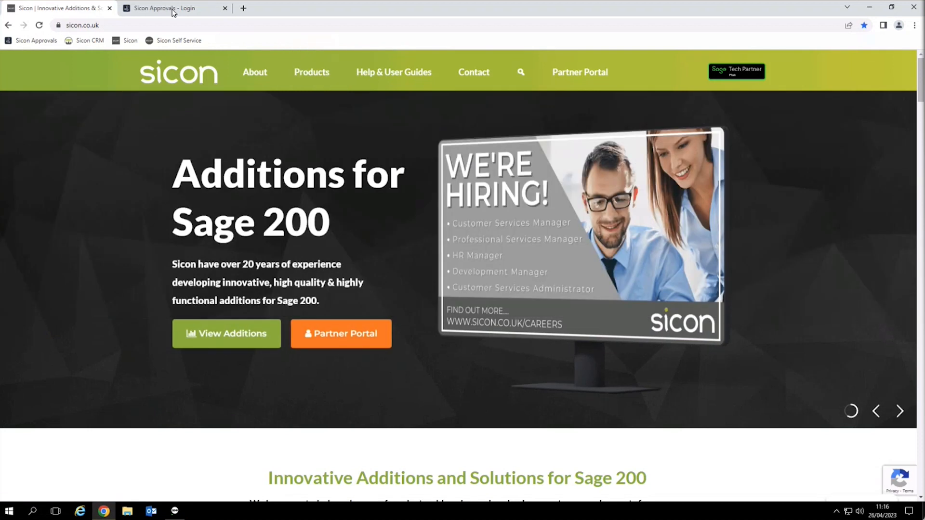
Step: Log in to Sicon Approvals with the administrator username and password
click(173, 12)
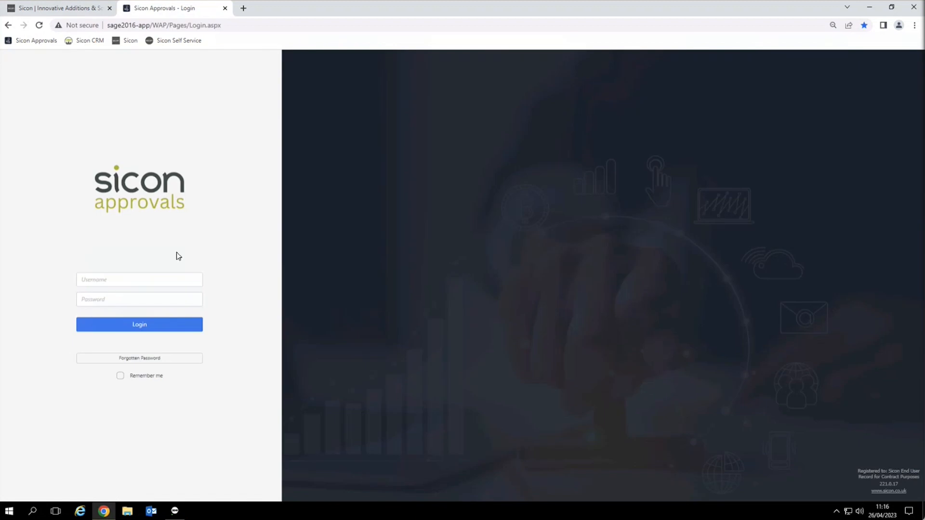
click(164, 279)
text(Admin)
key(Tab)
text(•••••••••)
key(Return)
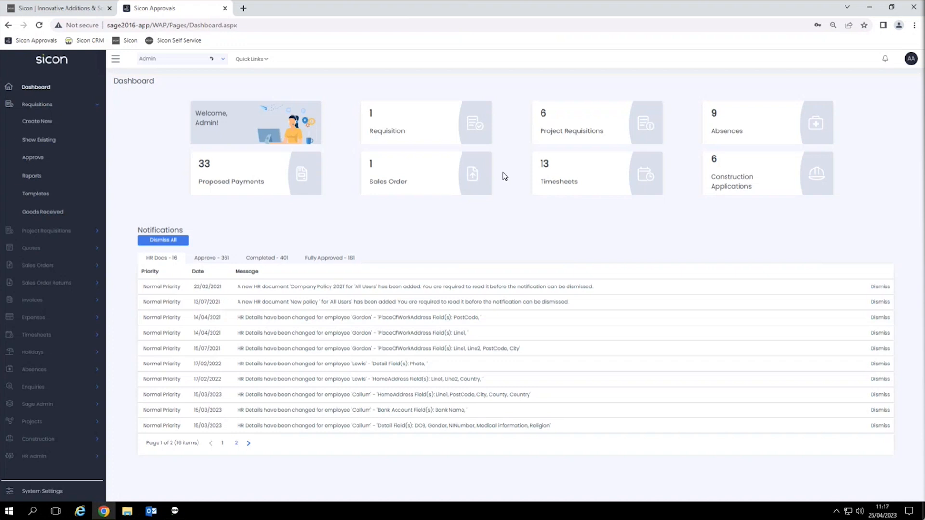
Step: In User Settings, start turning Out of Office on, then cancel so it stays Off
click(911, 58)
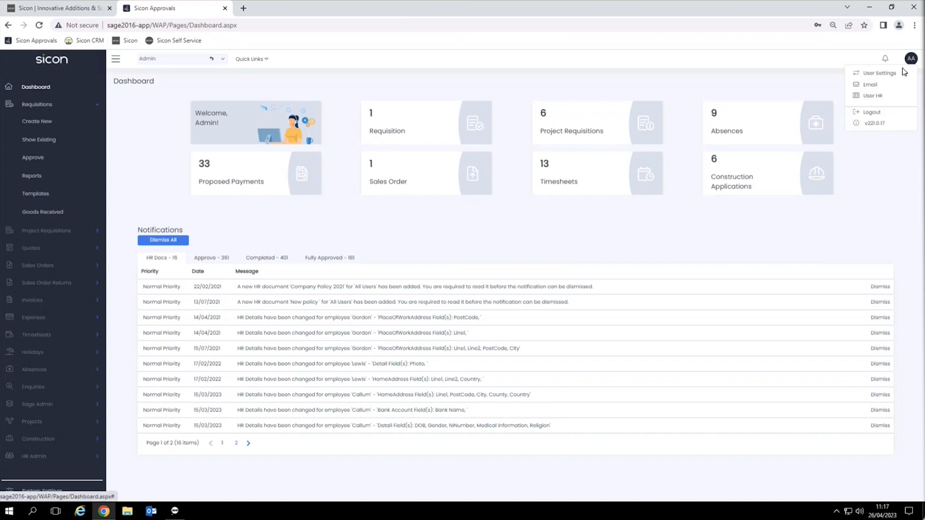
click(869, 74)
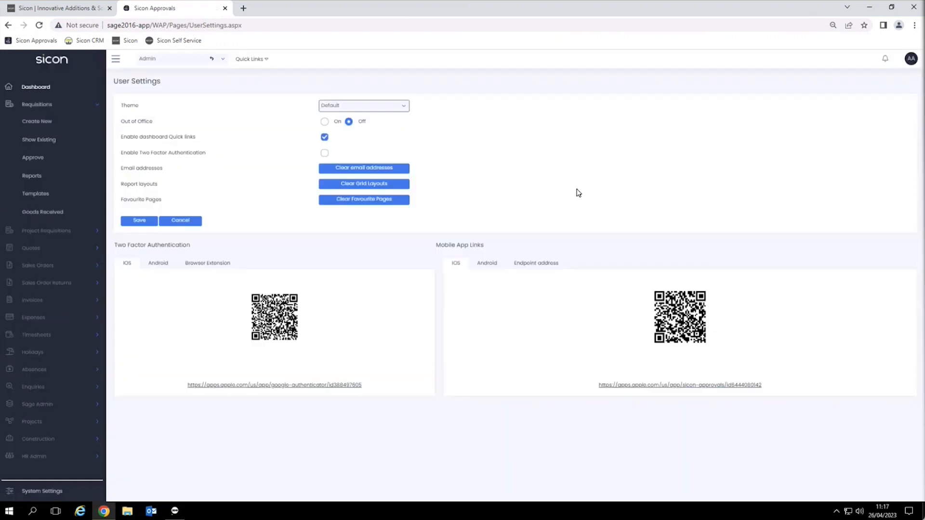
click(327, 122)
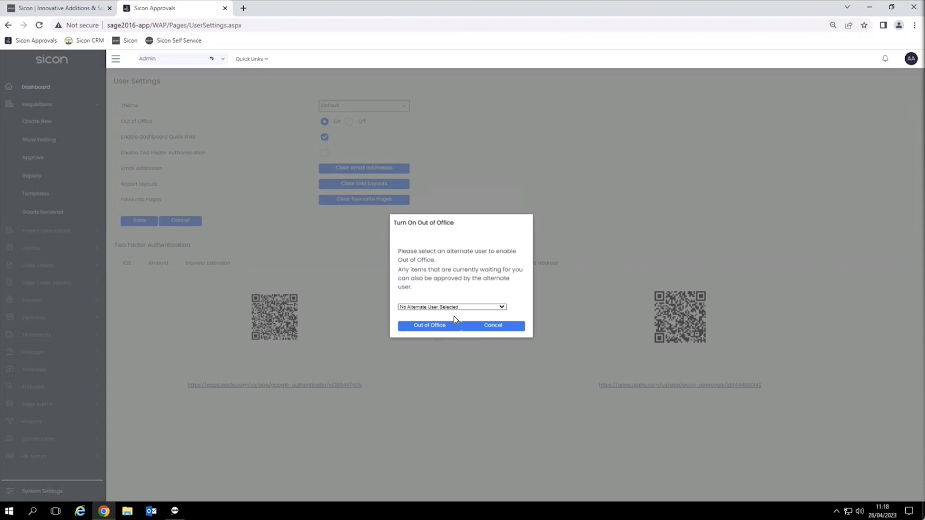
click(495, 327)
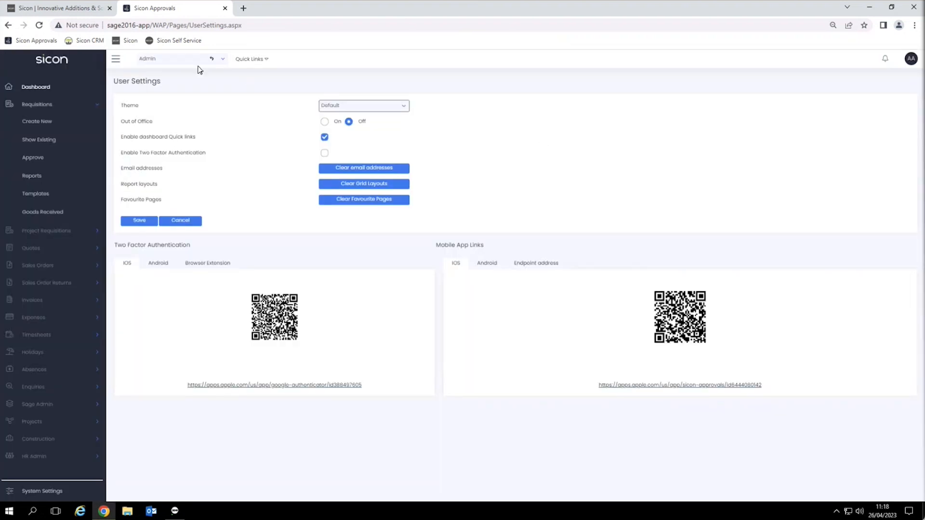
Step: Switch the dashboard to act as a different user from the Username list
click(223, 61)
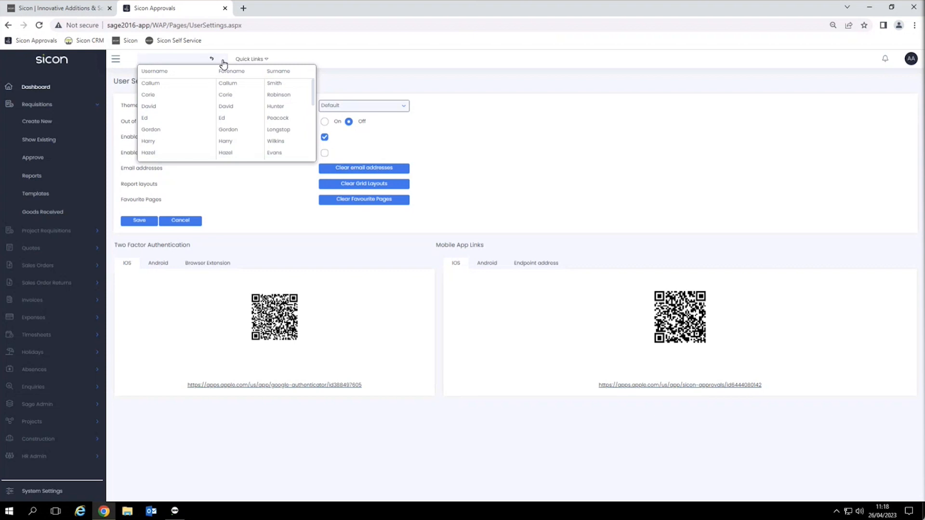
click(219, 96)
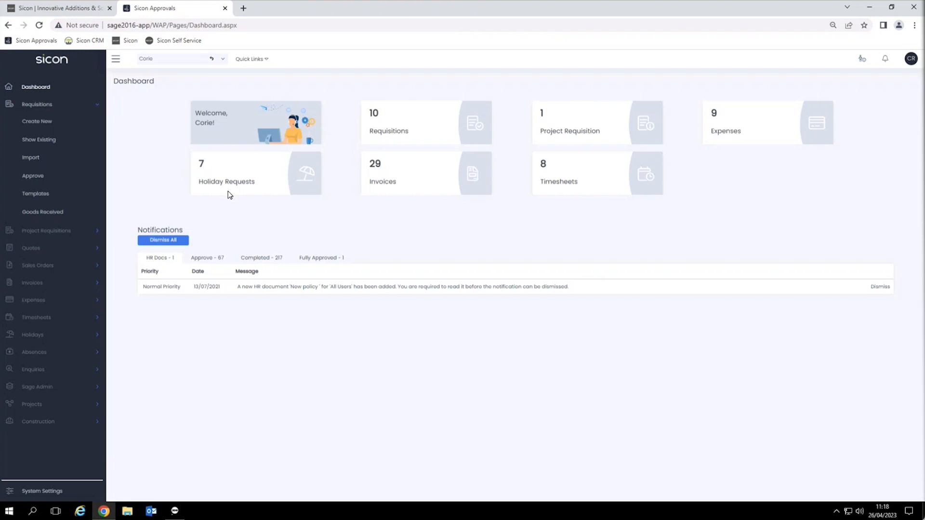
Step: Log out of Sicon Approvals from the user account menu
click(911, 59)
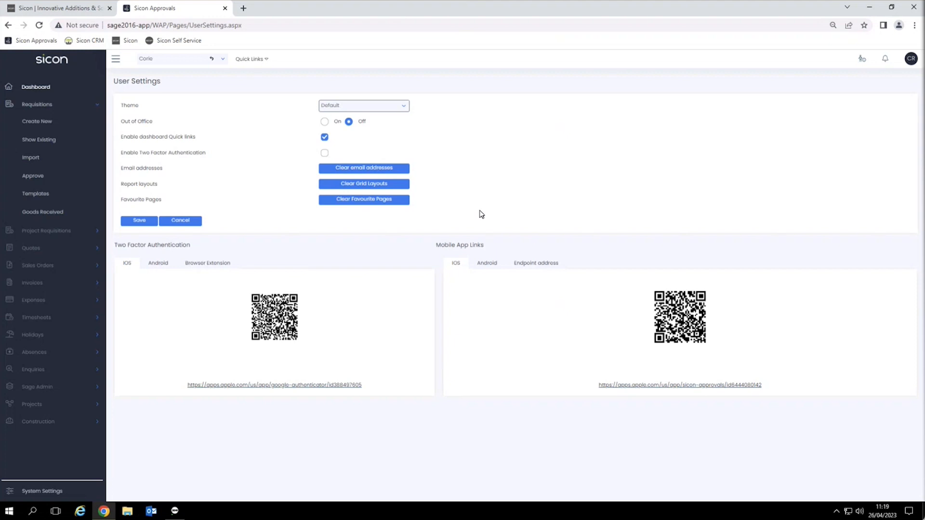
click(911, 58)
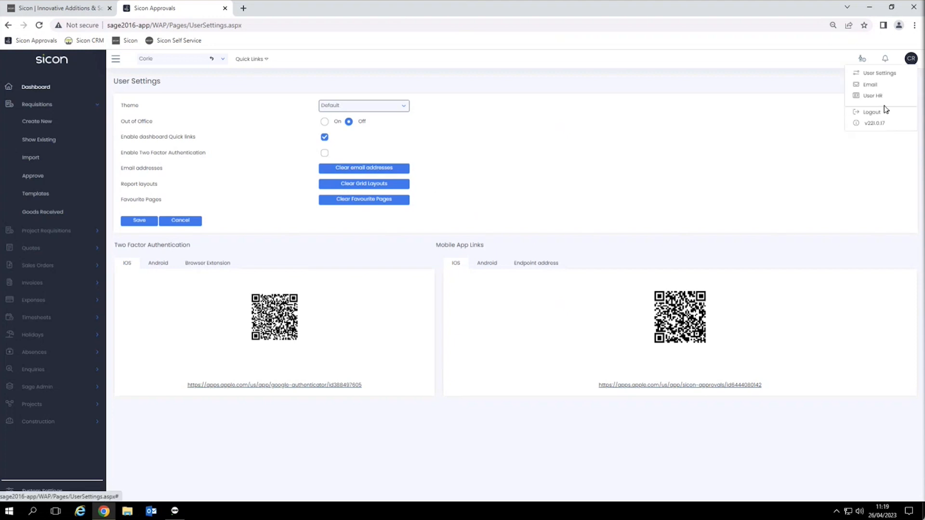
click(870, 112)
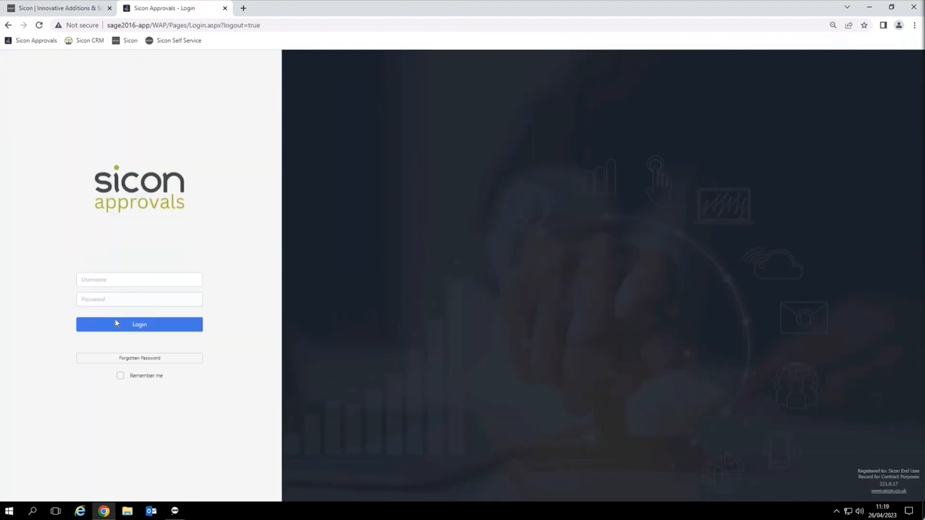
Step: Log in as another user's username and start a blank new requisition
click(121, 279)
text(Sandra)
key(Return)
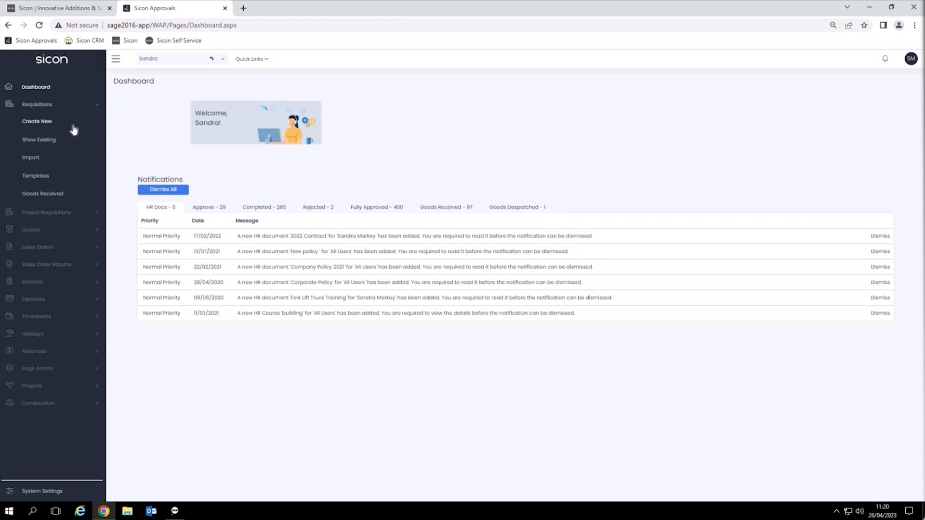
click(45, 125)
click(46, 124)
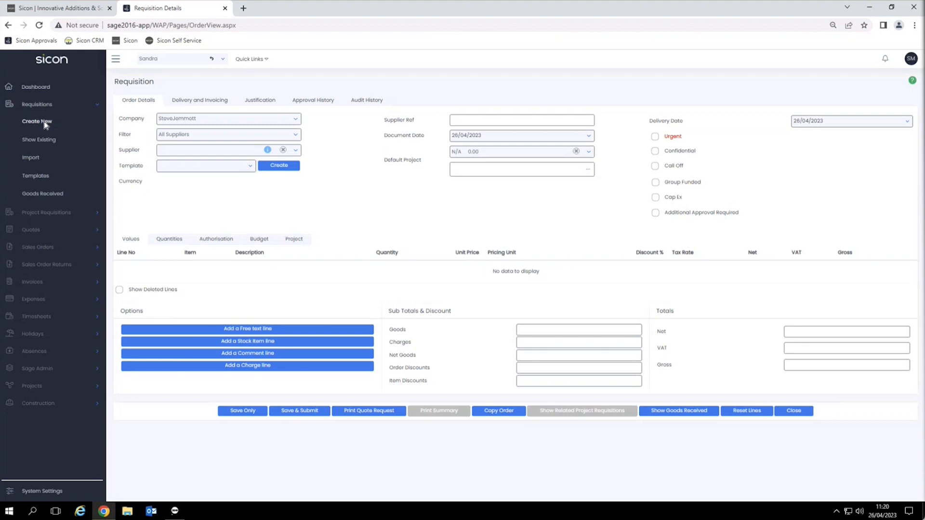
Step: Set the requisition's supplier to Ernie Swinton Whiteware Ltd
click(296, 150)
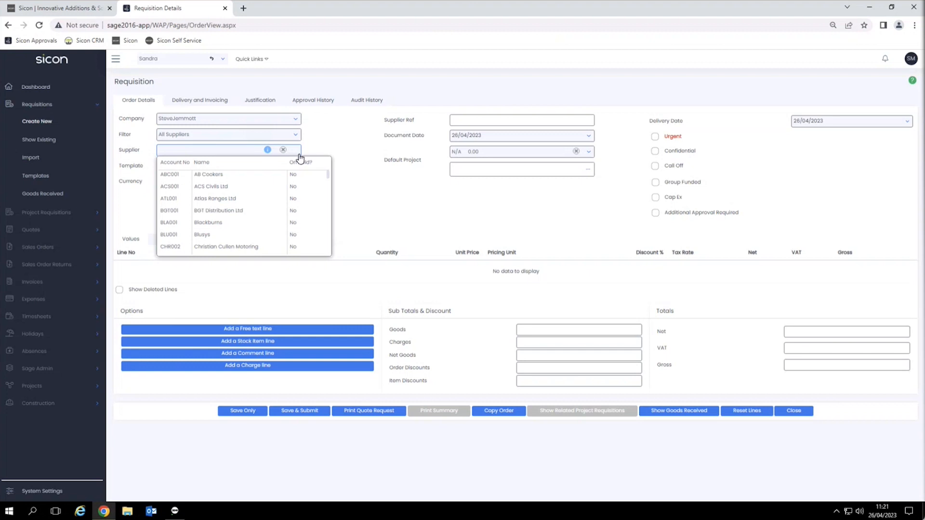
scroll(252, 215, down, 5)
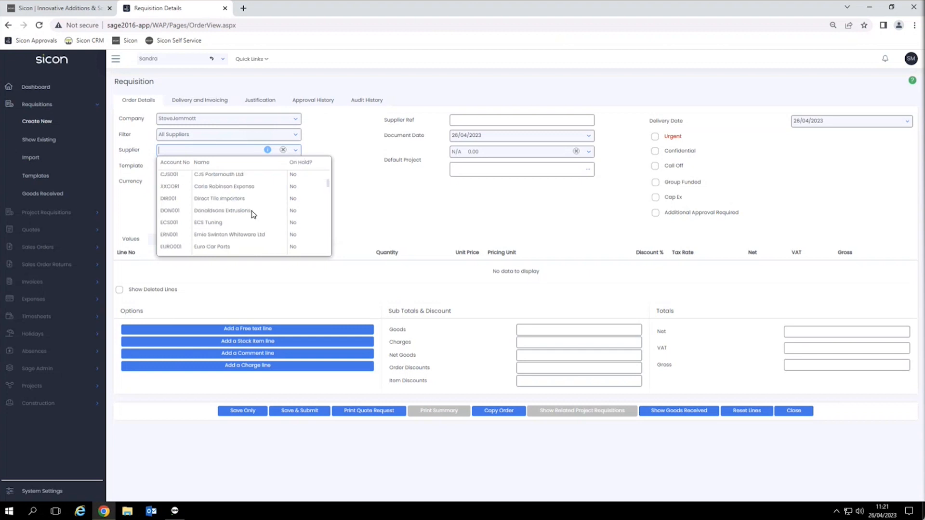
click(230, 186)
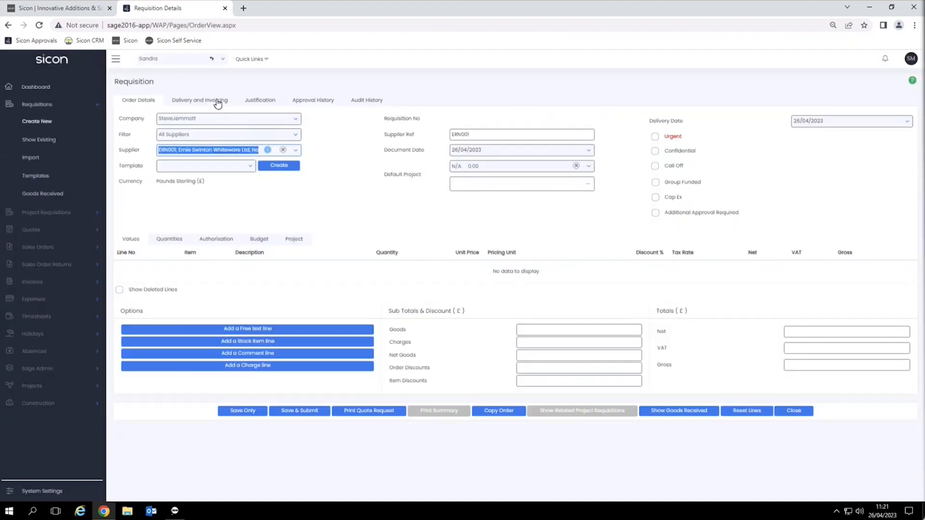
click(216, 100)
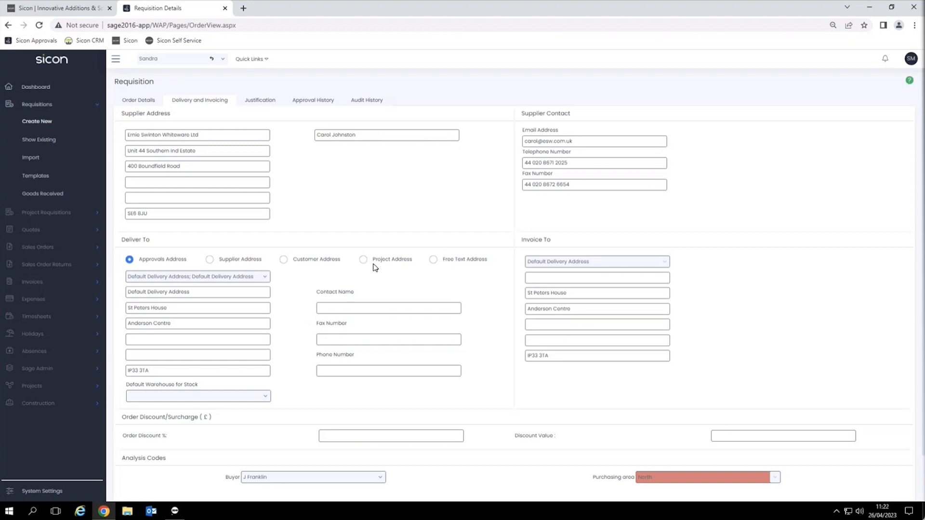
click(142, 102)
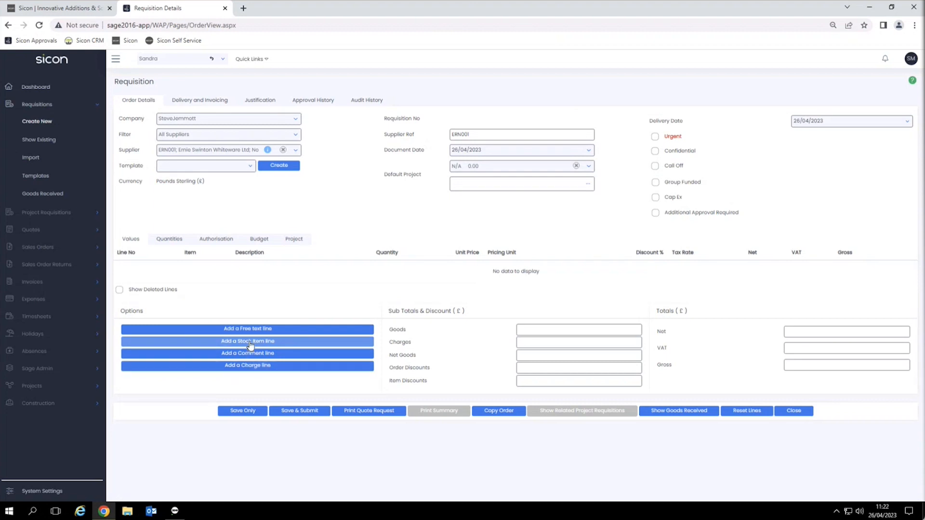
Step: Add a stock line for 3 ACS/ESPRESSO Espresso Machines from WAREHOUSE and save it
click(200, 341)
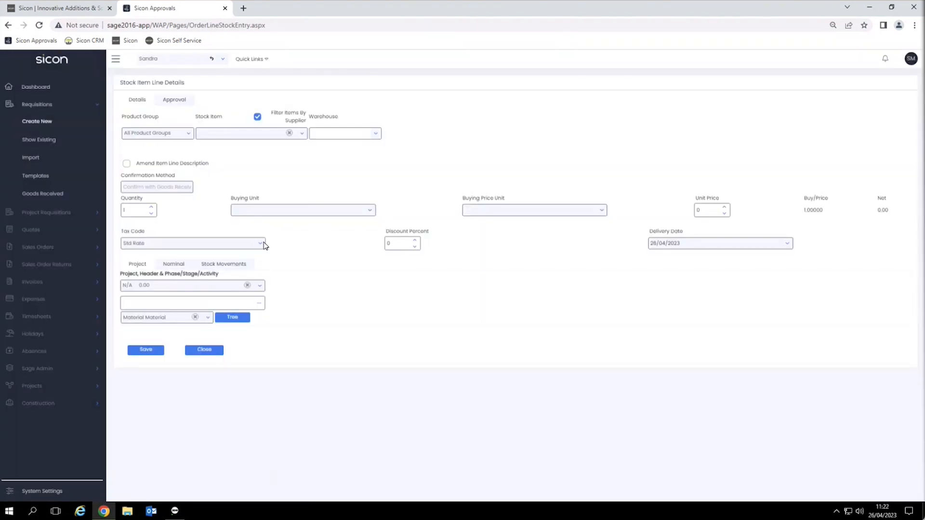
click(259, 117)
click(258, 134)
text(acs)
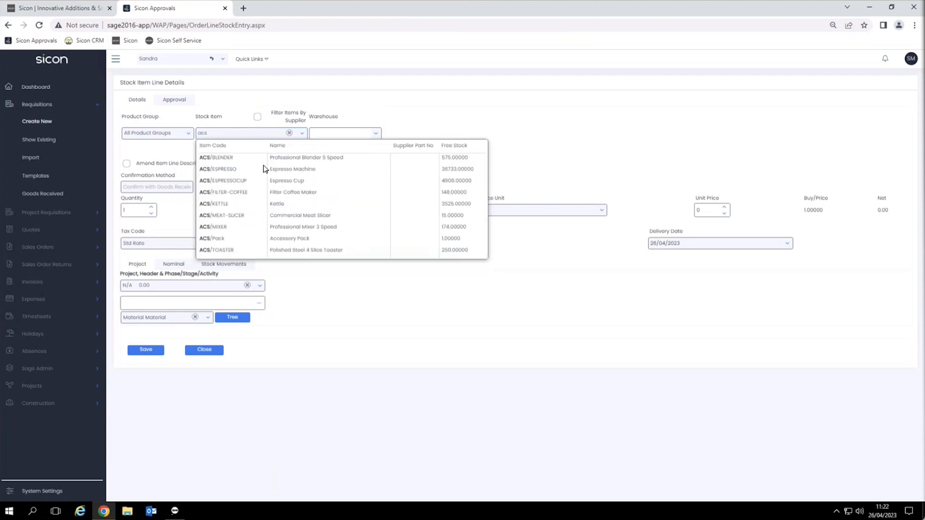
click(266, 171)
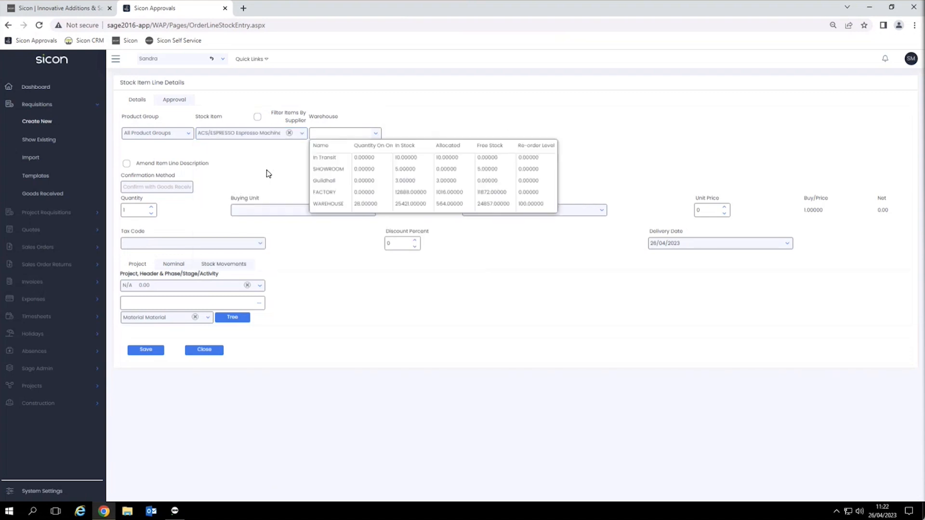
click(339, 204)
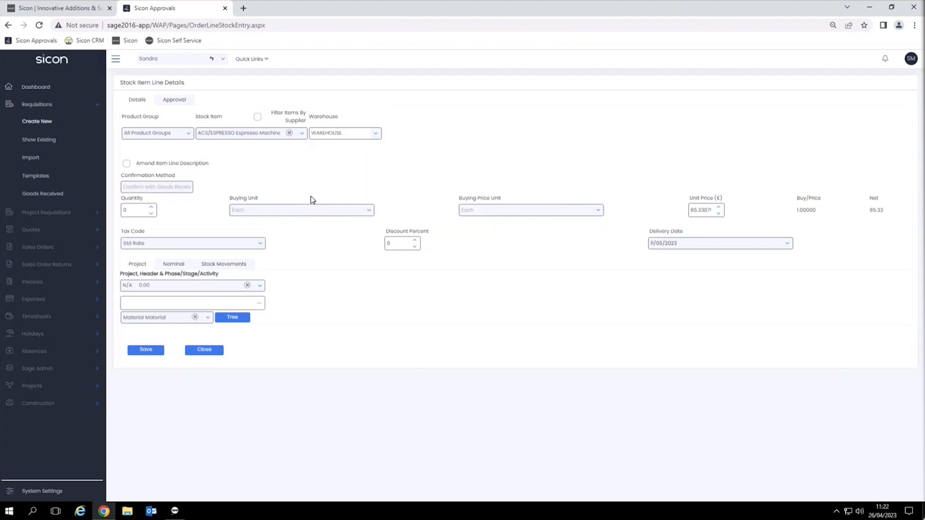
click(152, 209)
click(151, 209)
click(151, 209)
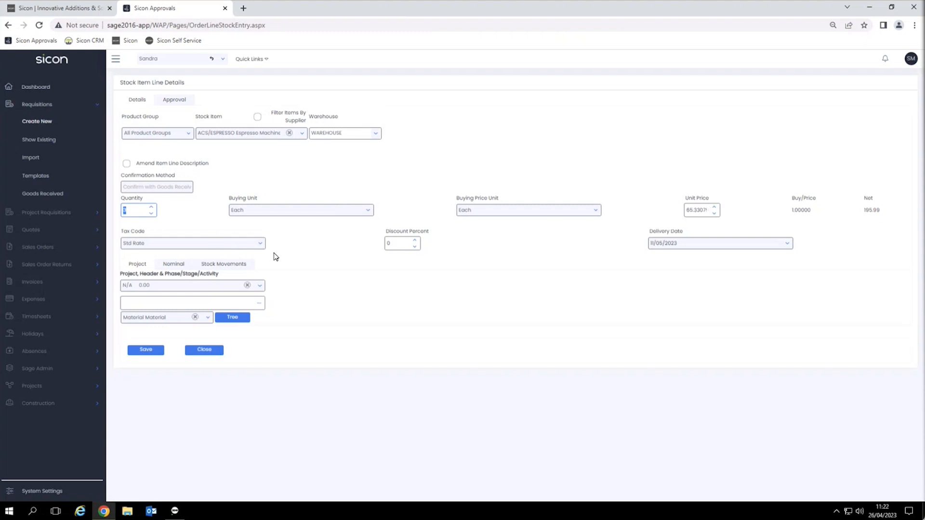
click(173, 263)
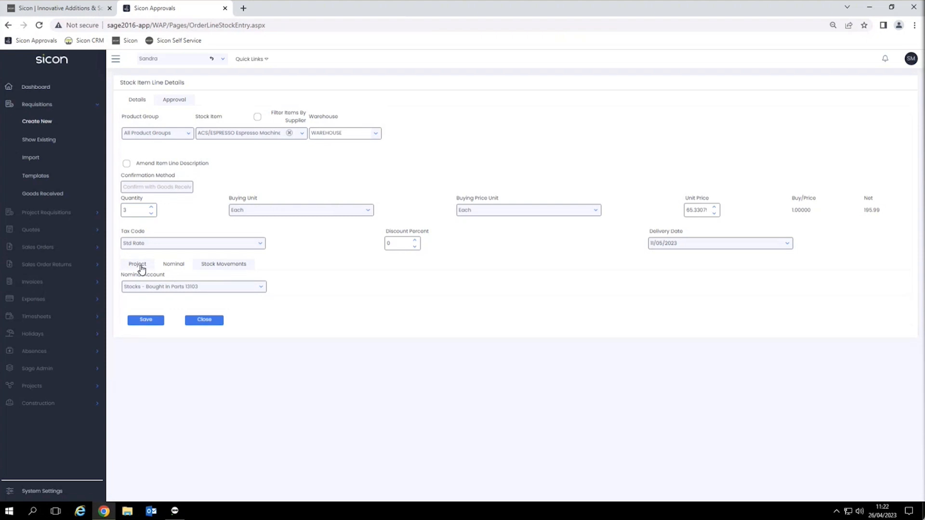
click(147, 320)
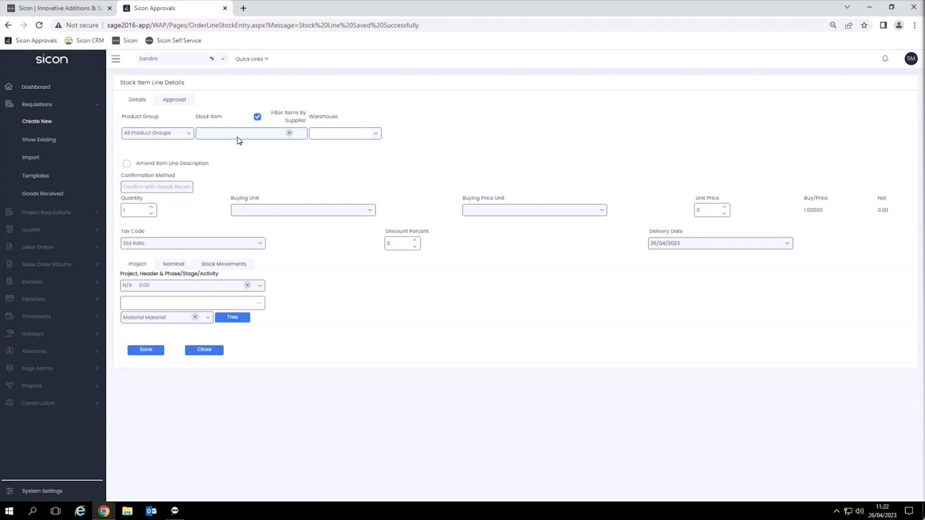
Step: Add a stock line for 5 ACS/ESPRESSOCUP Espresso Cups from WAREHOUSE and save it
click(257, 116)
click(231, 135)
text(0)
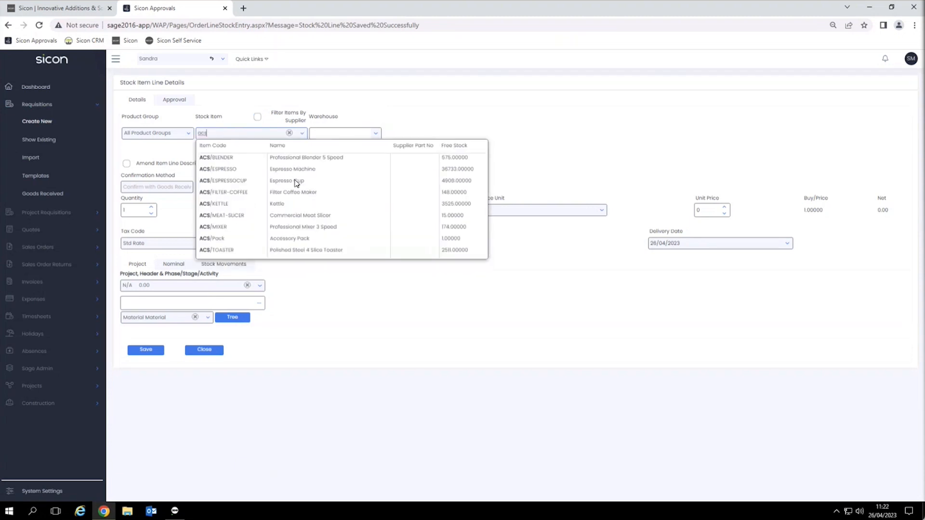
click(296, 182)
click(378, 192)
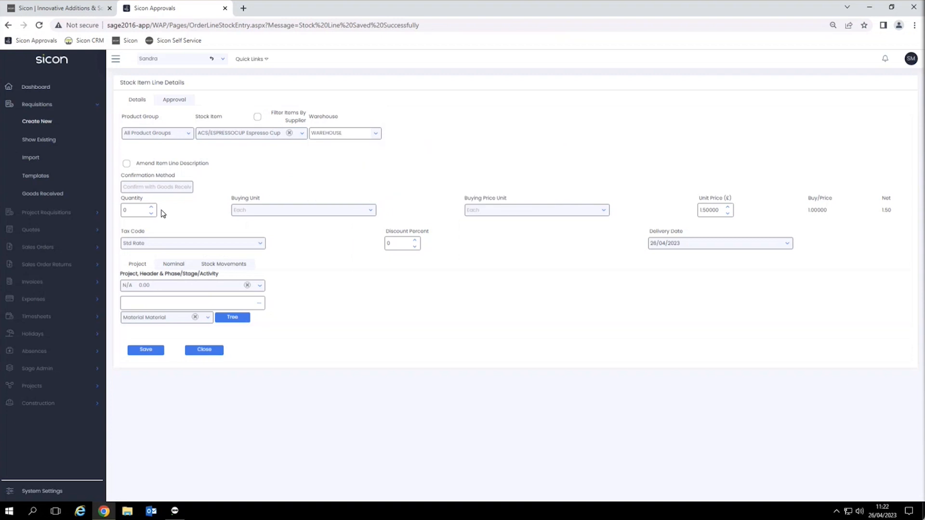
double_click(137, 210)
text(5)
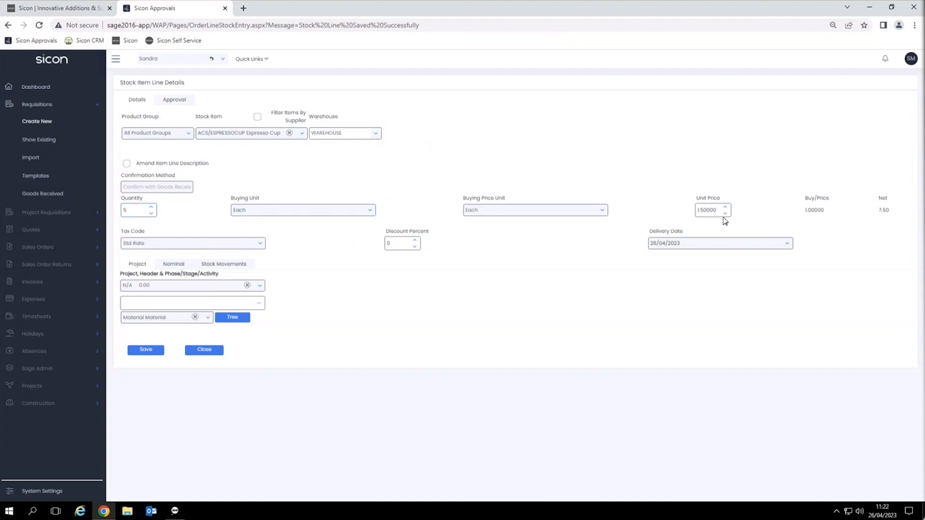
click(150, 352)
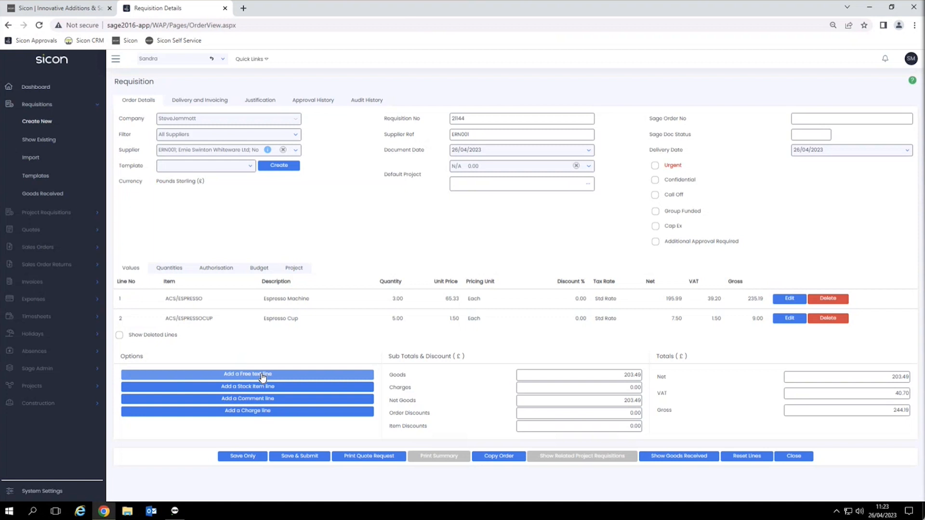
click(262, 375)
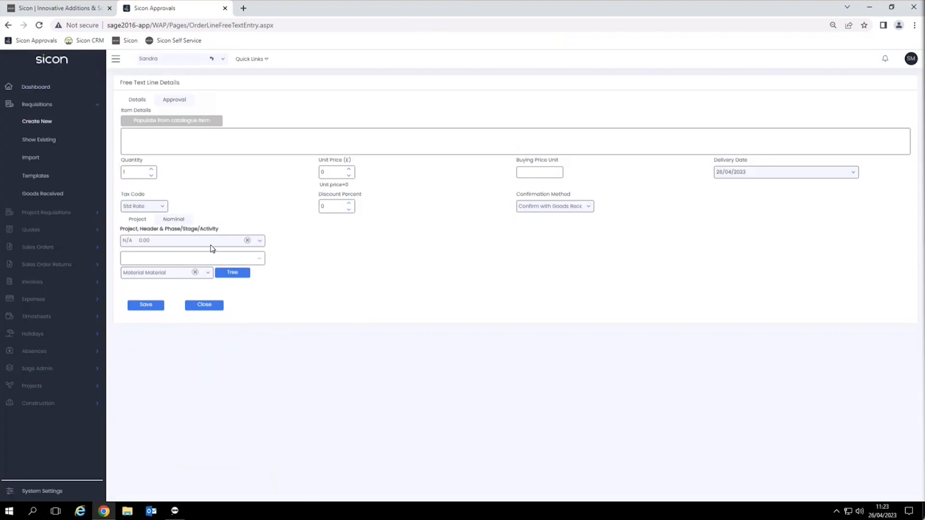
click(171, 220)
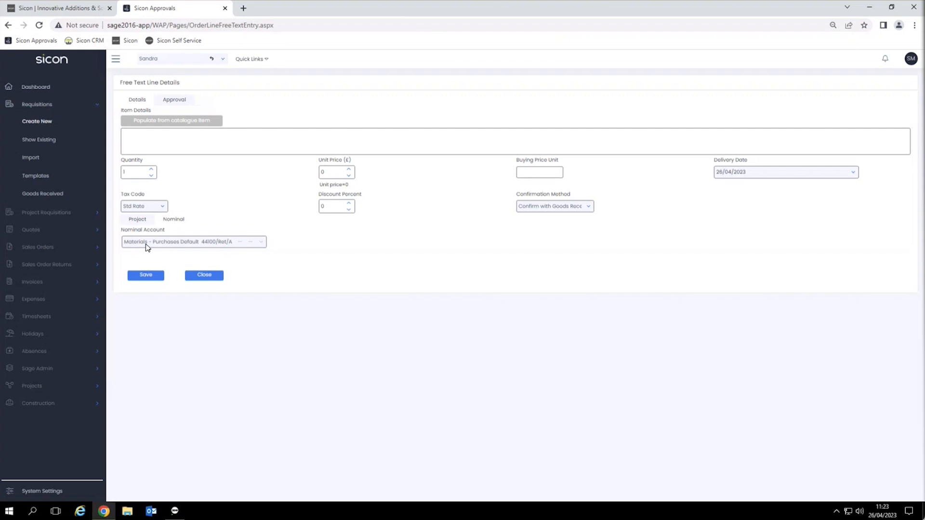
click(212, 278)
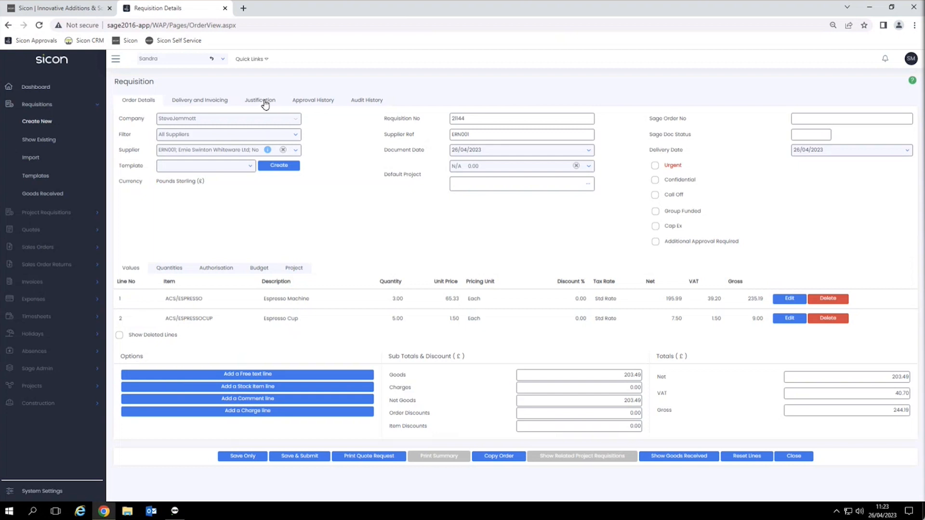
Step: Flag the requisition Urgent with the reason 'It just is'
click(657, 167)
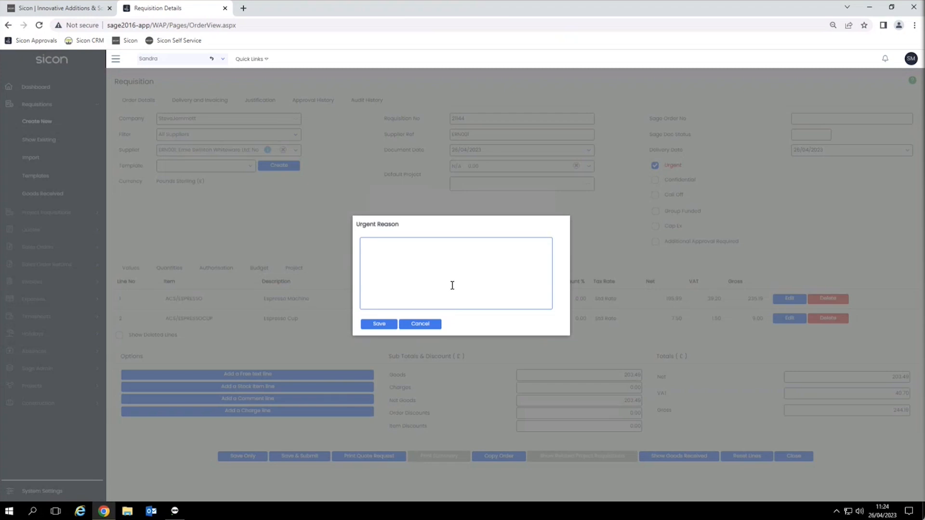
text(It just is!)
click(380, 326)
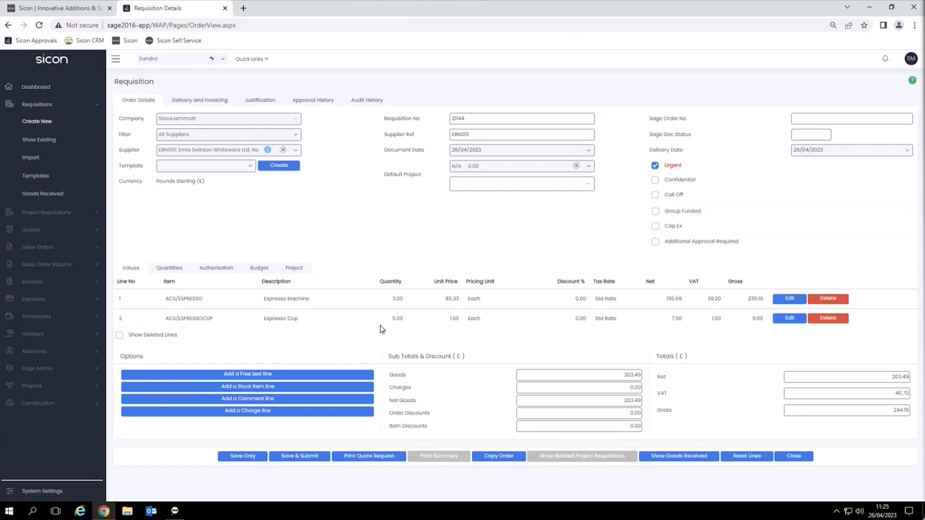
Step: Add the justification note 'Need for the new kitchen' to the requisition
click(262, 102)
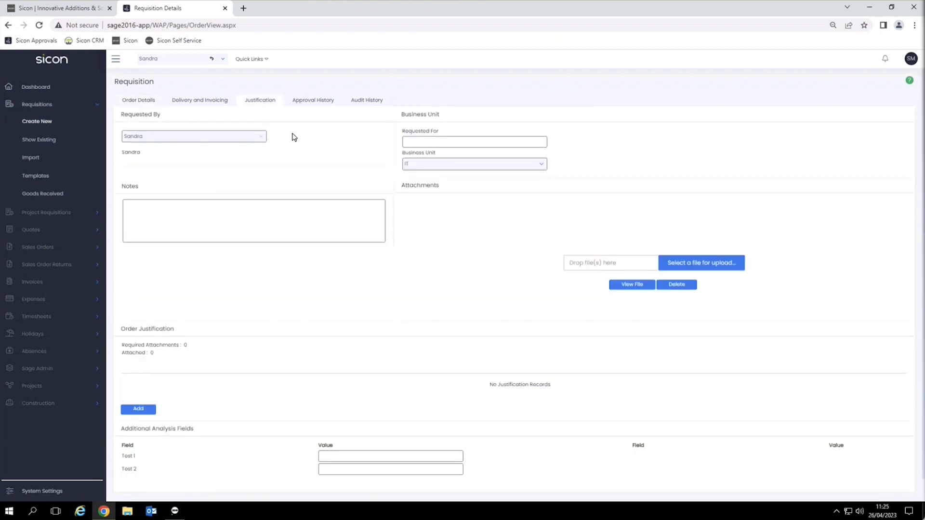
click(218, 212)
text(Need for the new kitchen)
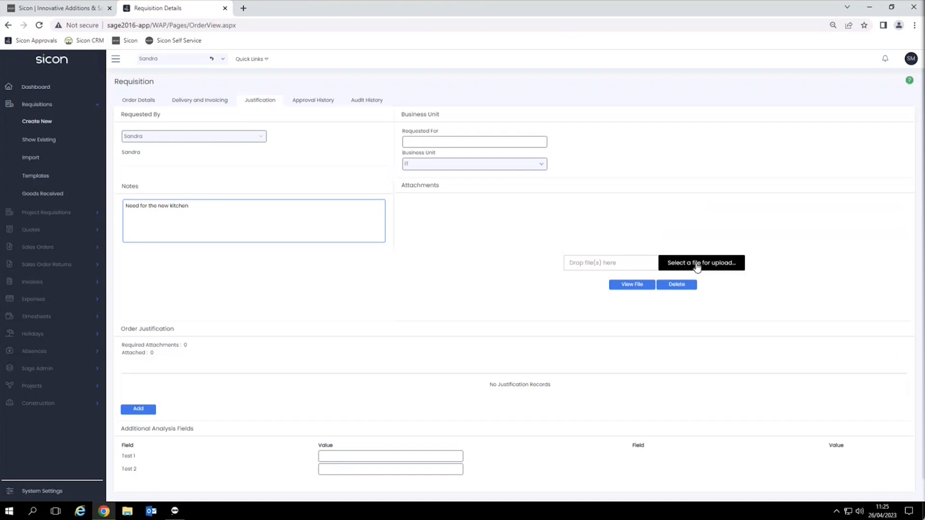
Step: Attach a PO receipt PDF from File Explorer to the requisition and return to Order Details
click(127, 512)
drag(594, 167, 253, 169)
click(177, 341)
drag(178, 343, 720, 266)
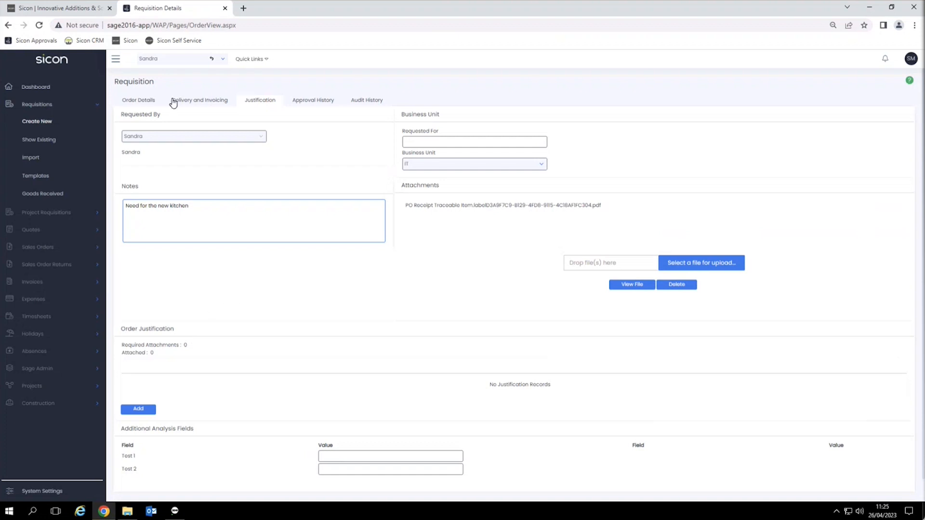
click(154, 103)
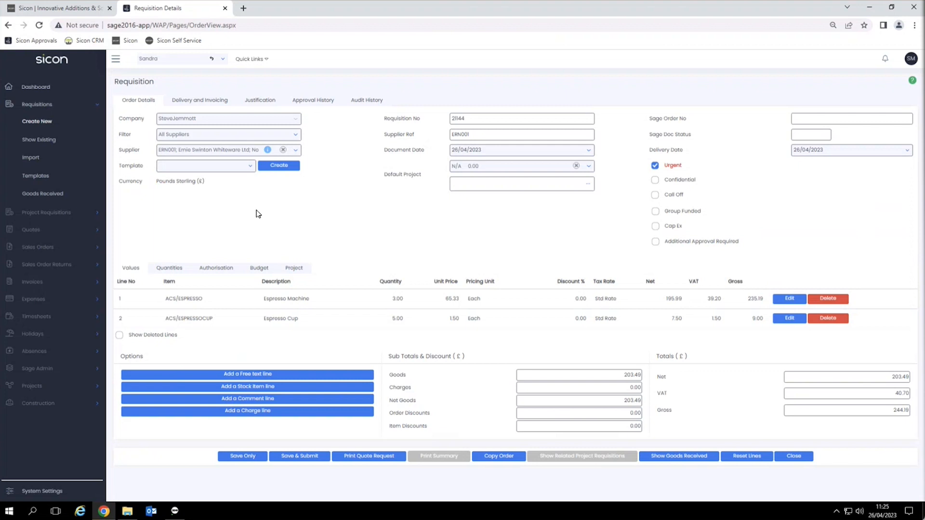
Step: Check the audit history, then preview the Quote Request for 3 Espresso Machines and 5 Espresso Cups
click(368, 102)
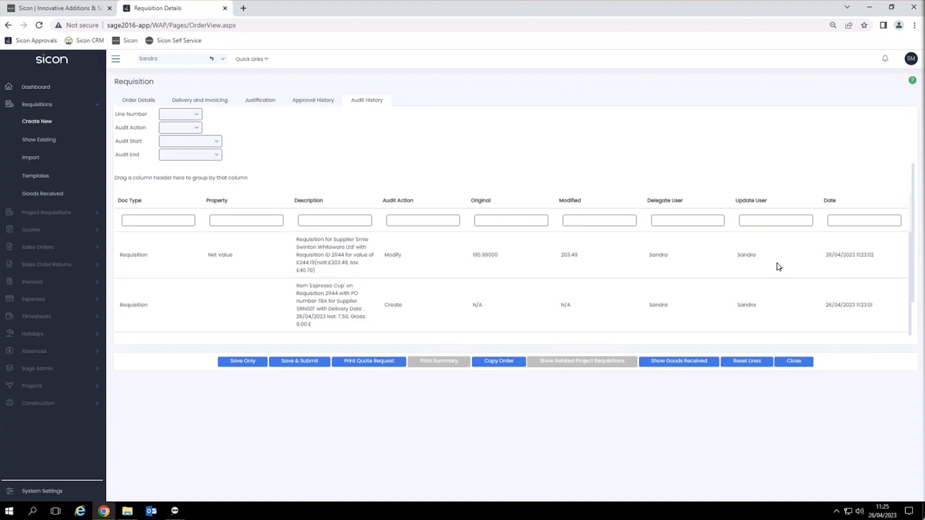
click(145, 102)
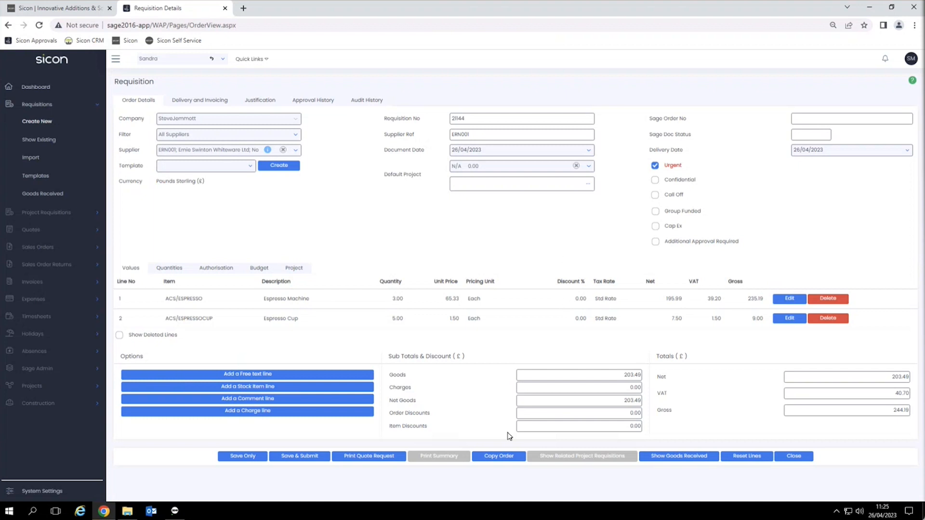
click(507, 464)
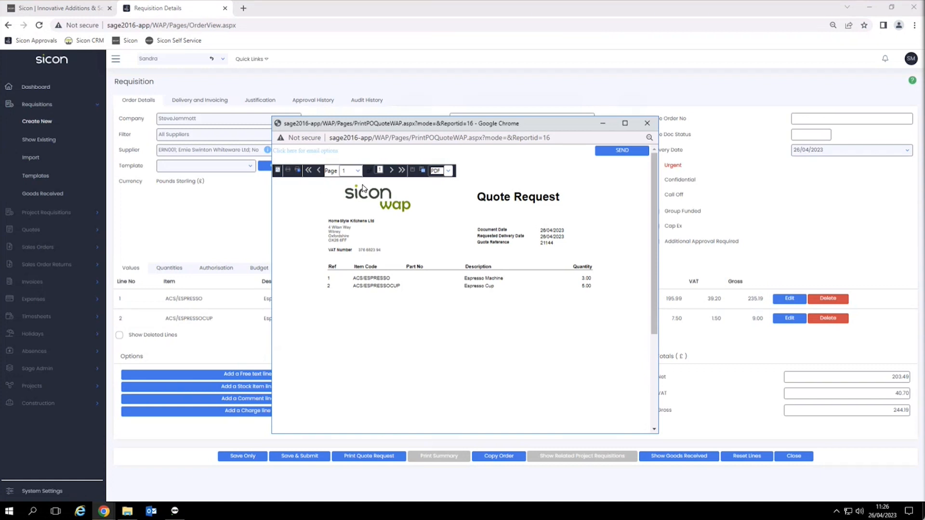
Step: Close the quote e-mail without adding BCC contacts and Save & Submit requisition 21144
click(365, 155)
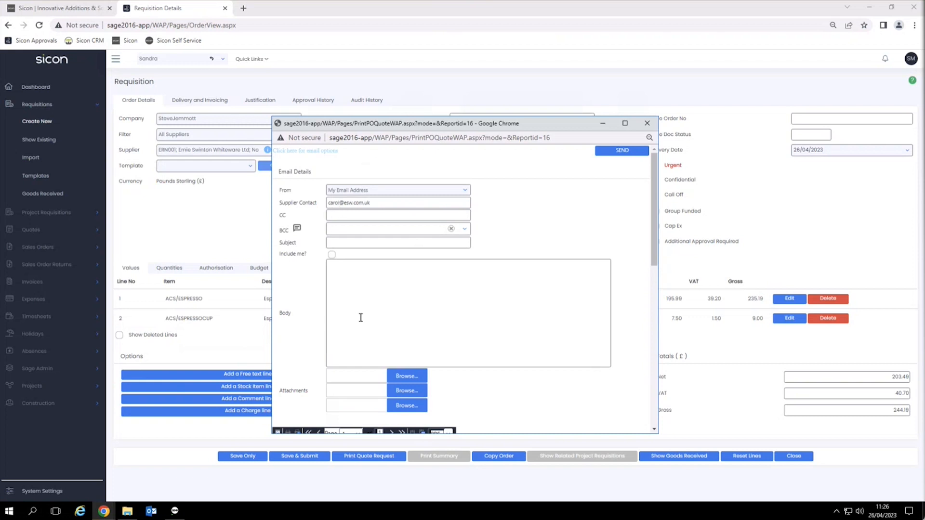
click(464, 228)
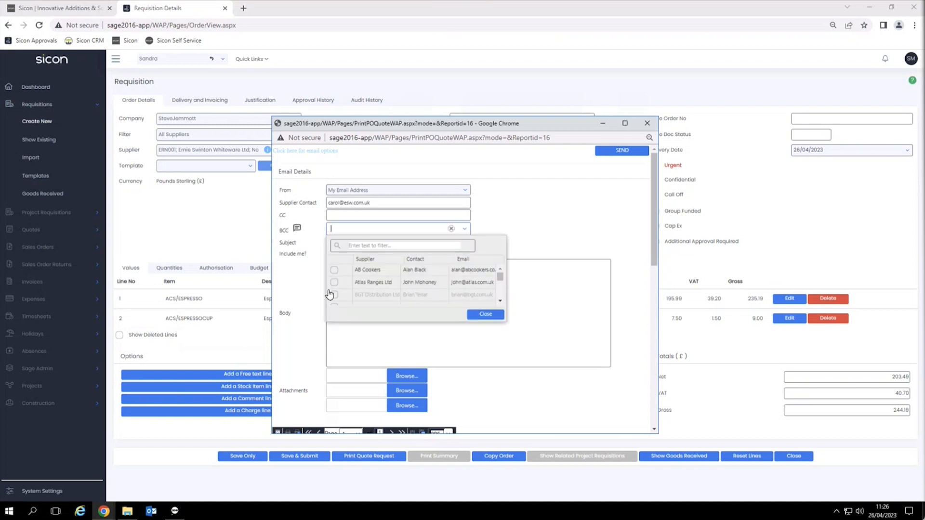
click(591, 228)
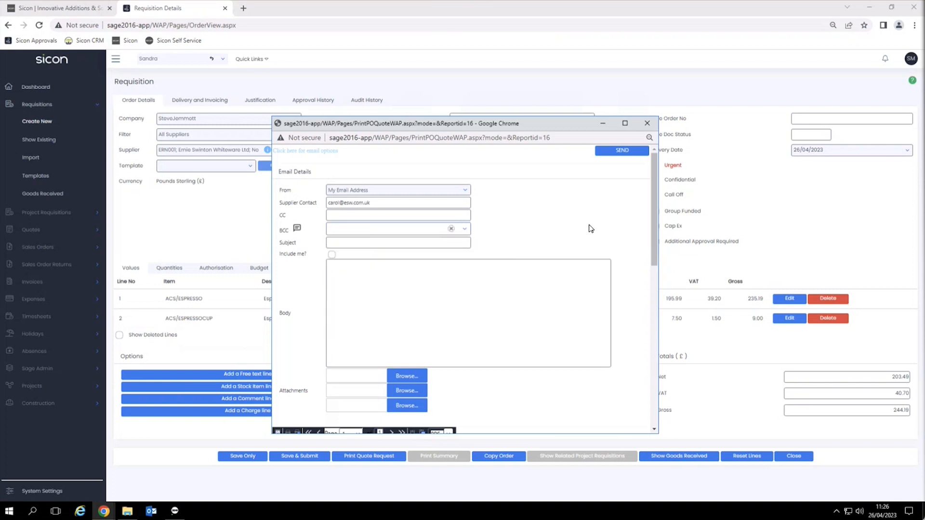
click(654, 127)
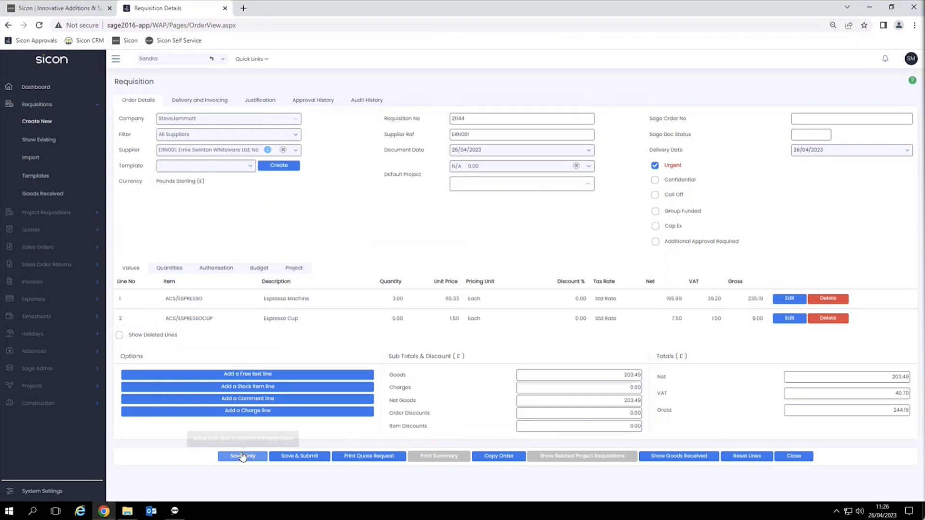
click(274, 457)
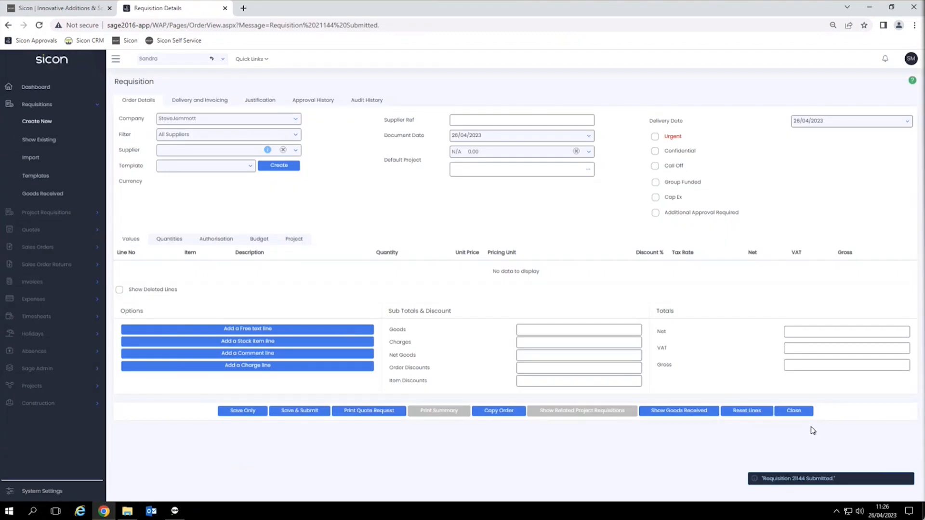
Step: Close the requisition form to view Existing Requisitions, where 21144 shows NotApproved
click(797, 413)
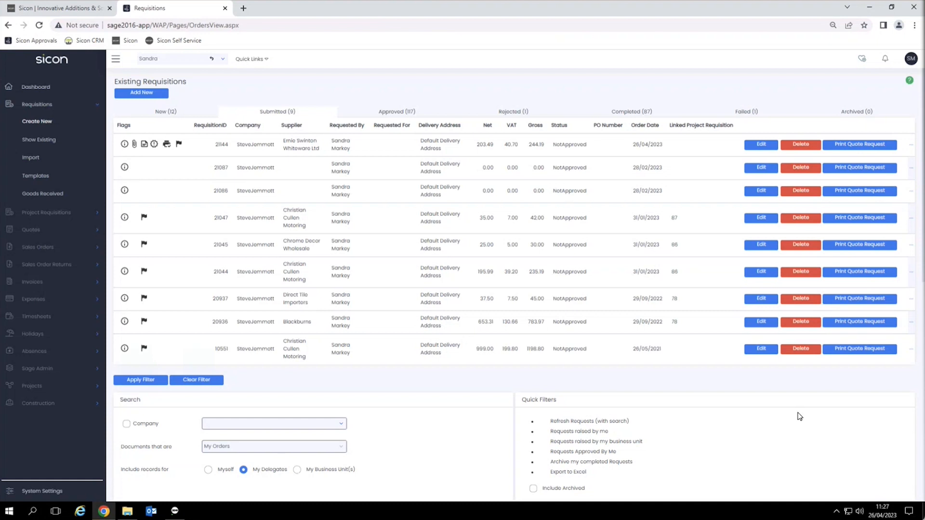
Step: Log out the requester and log in with the approver's username
click(911, 58)
click(872, 113)
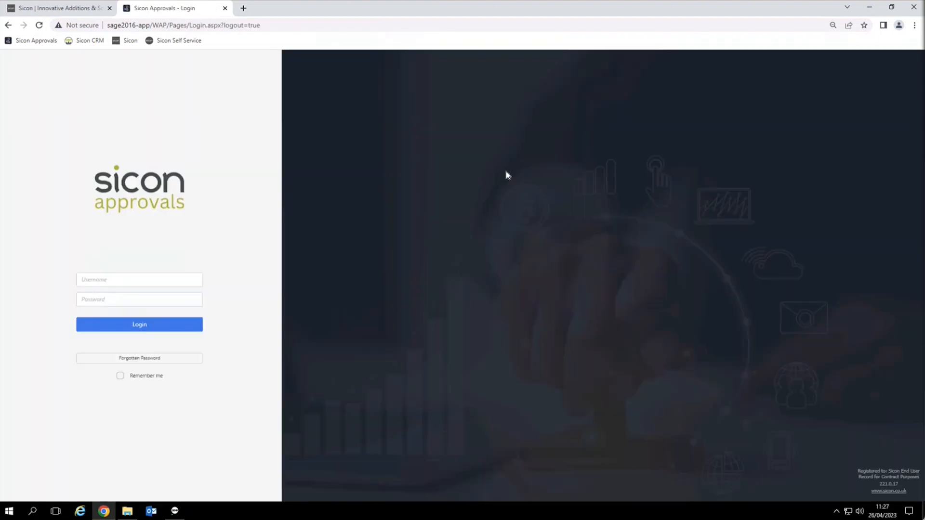
click(134, 282)
text(Corie)
key(Return)
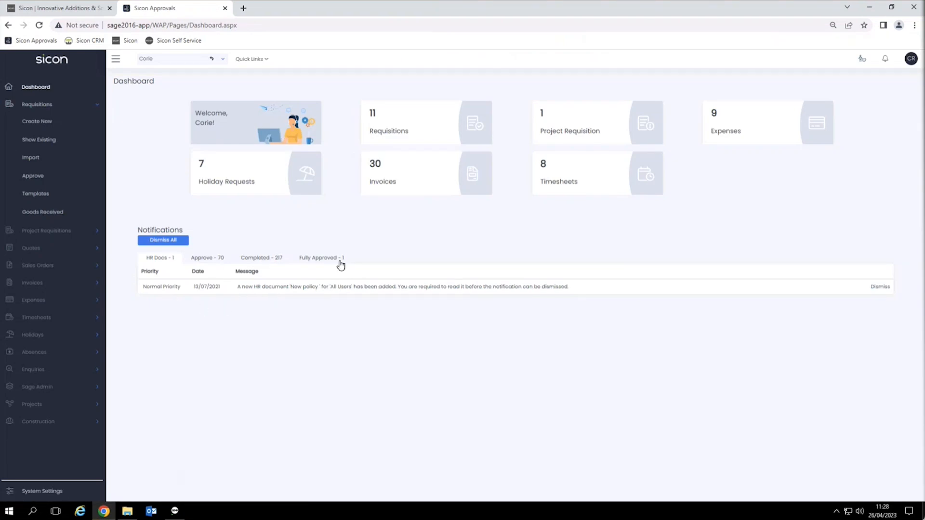
Step: Open the Requisitions to Approve list and expand requisition 21144
click(396, 131)
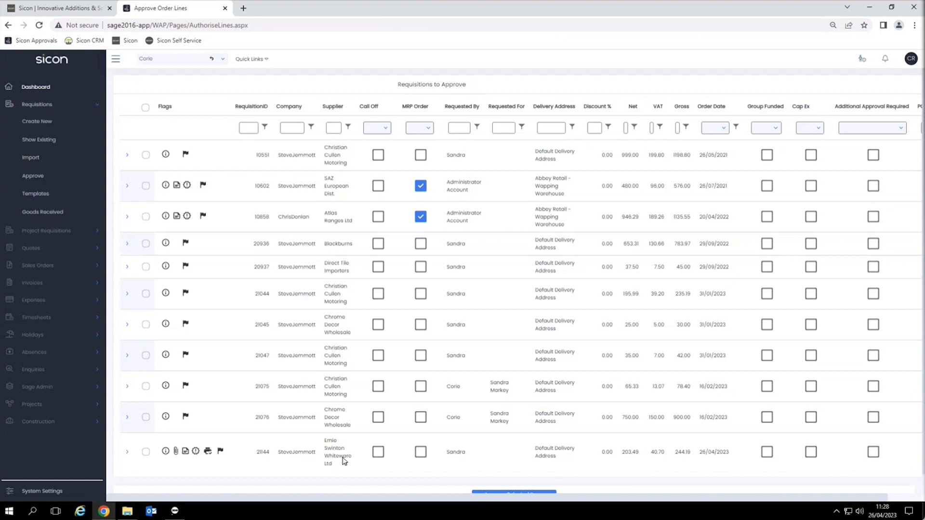
mouse_move(221, 453)
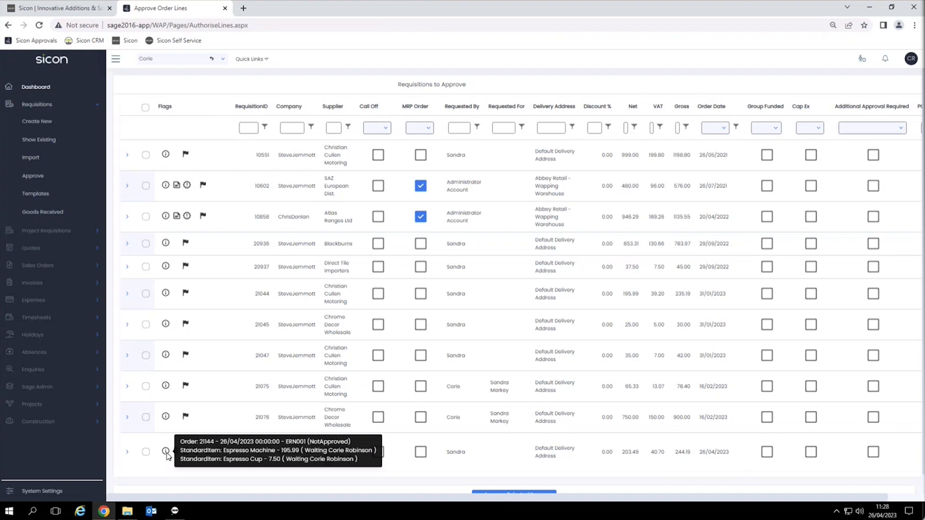
click(127, 453)
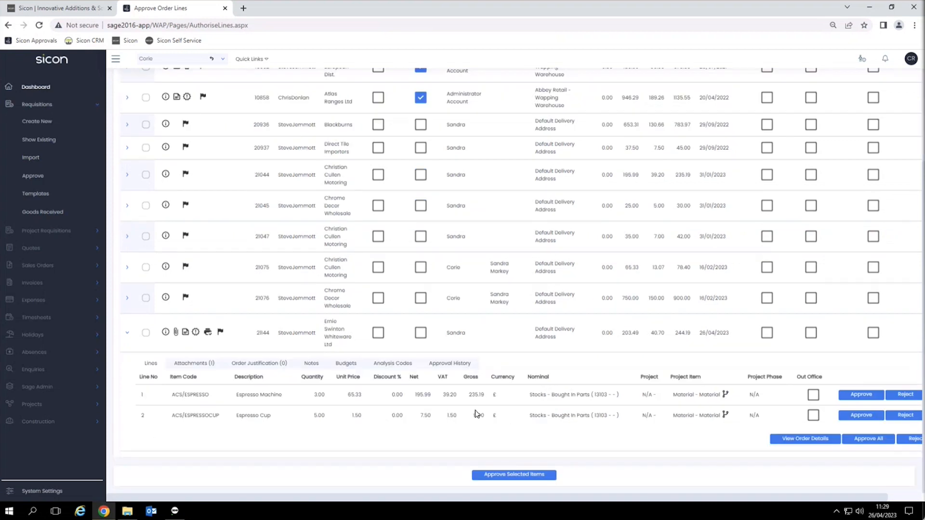
Step: Preview the PO Receipt Traceable Item label PDF attached to requisition 21144, then close it
click(204, 366)
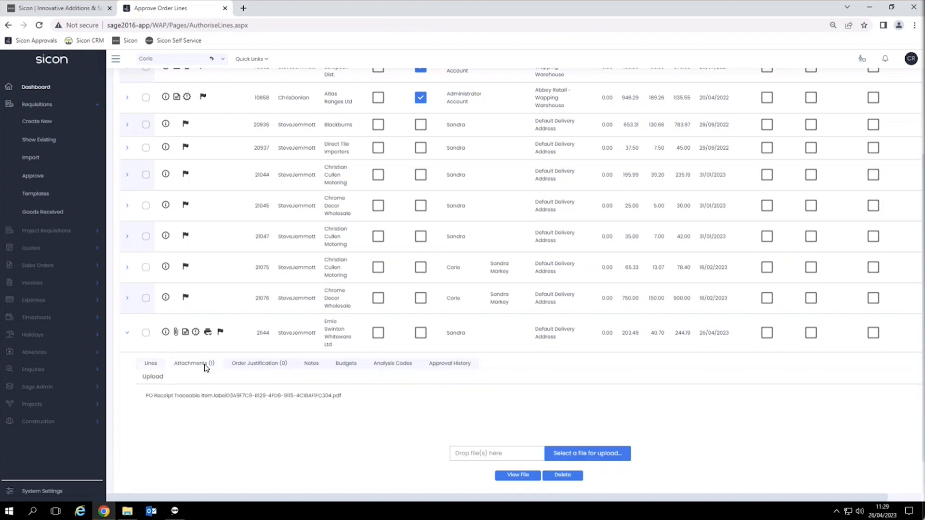
click(228, 395)
click(518, 475)
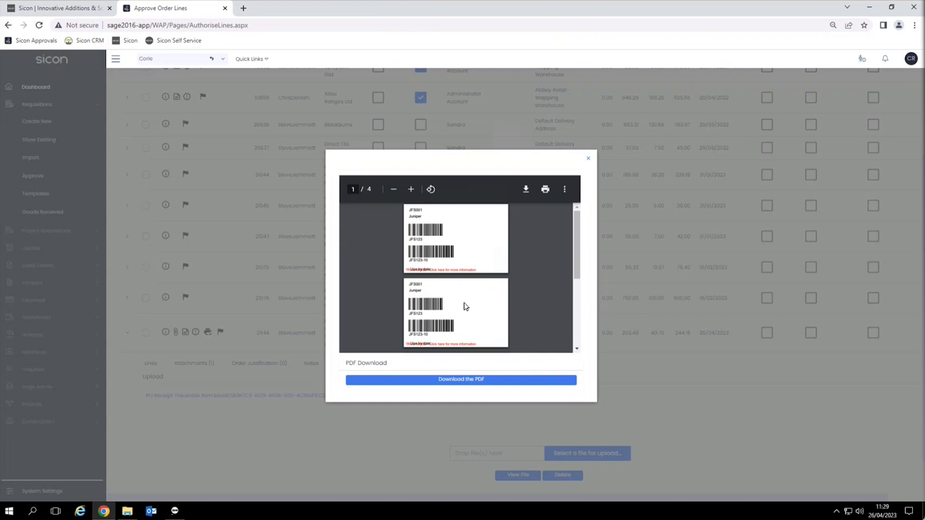
click(587, 161)
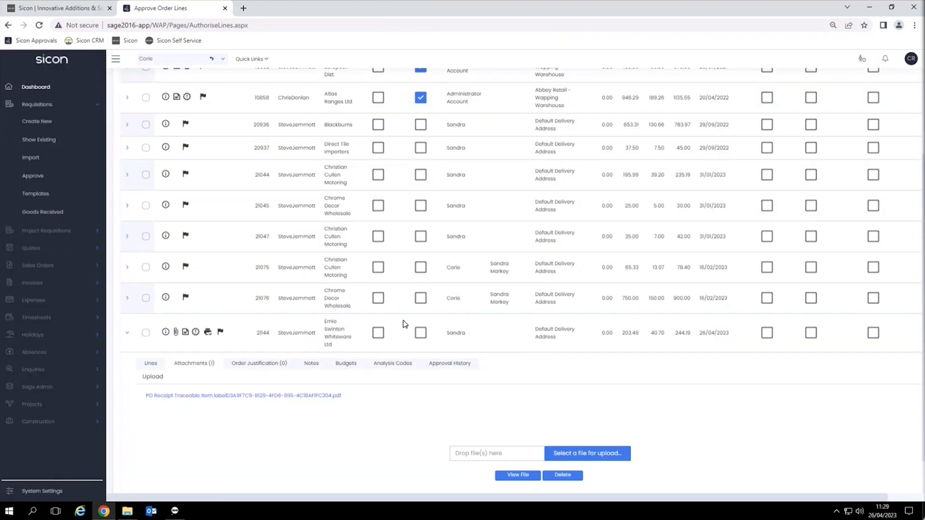
Step: Review 21144's notes and budget check (no Sage budget, project budget exceeded), then return to Lines
click(321, 365)
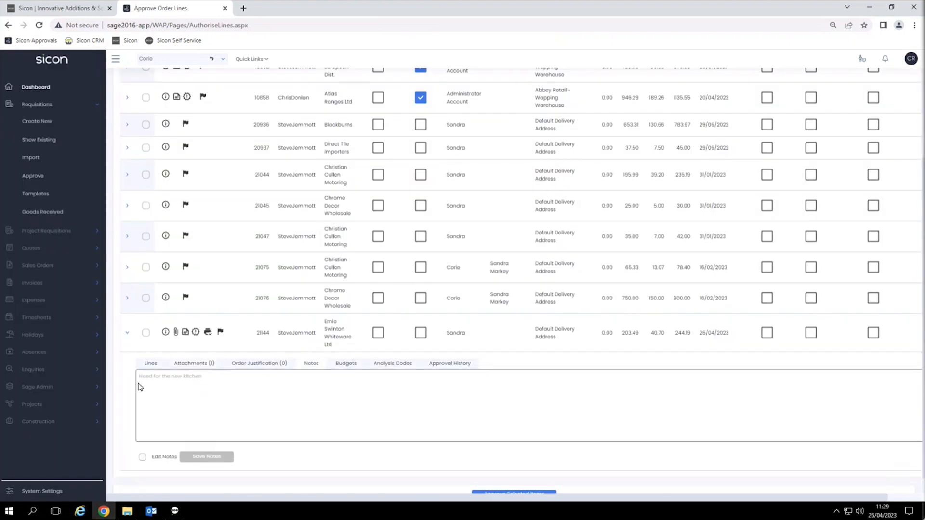
click(342, 366)
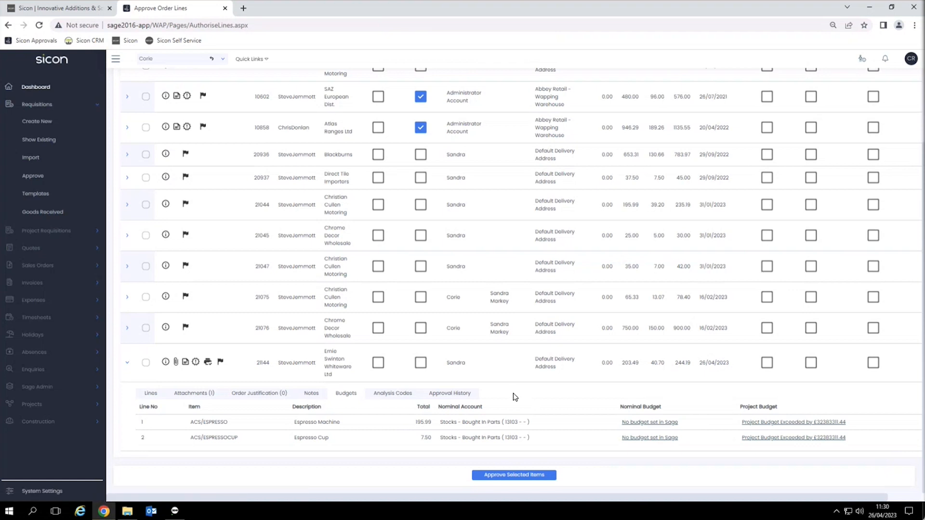
click(151, 394)
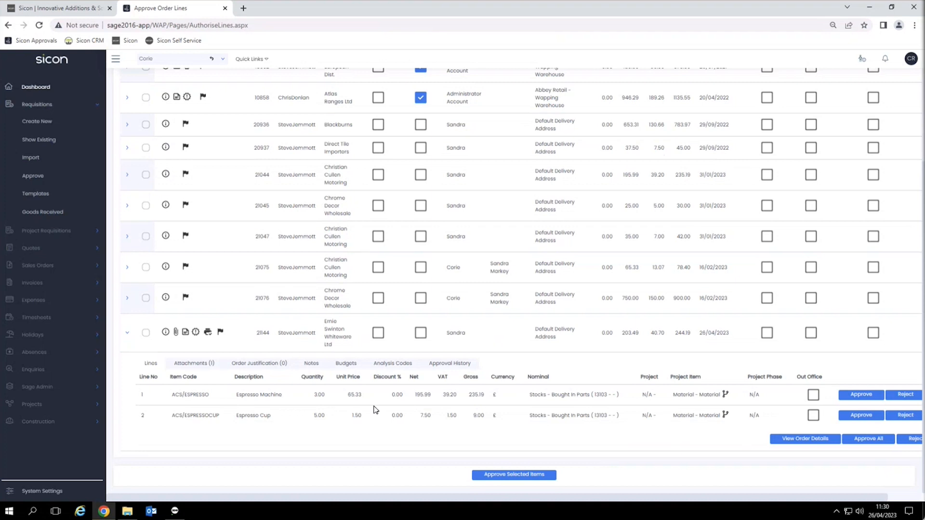
Step: Approve all lines of requisition 21144 with Approve All
scroll(375, 410, right, 2)
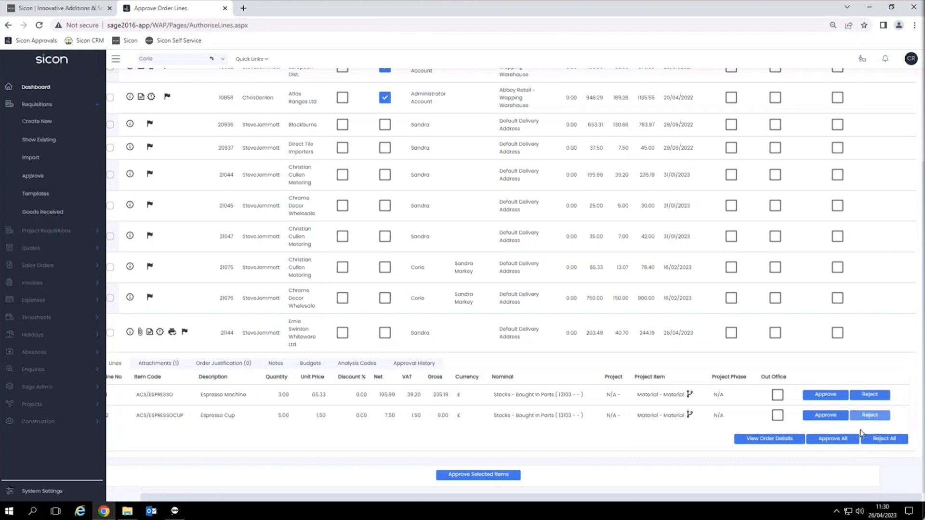
click(840, 440)
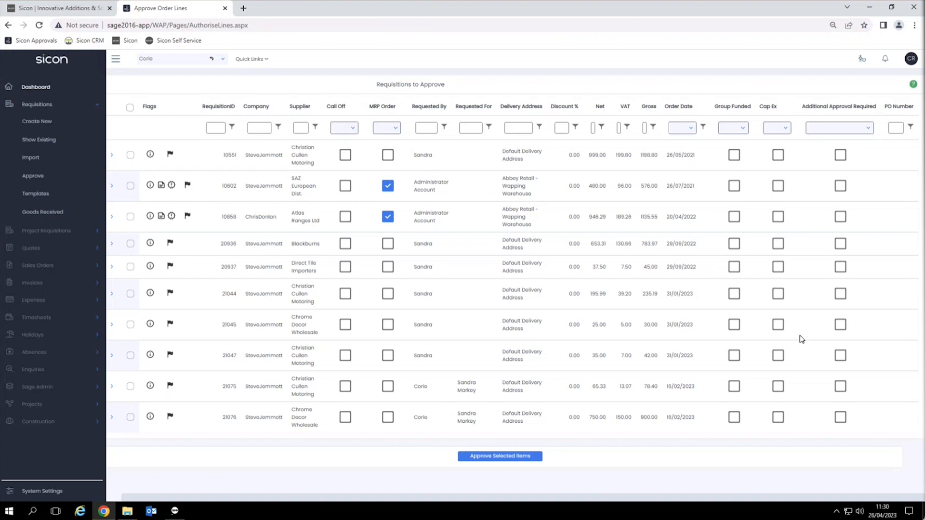
Step: Log back in as the requester, confirm 21144 is Approved with a PO number, then switch to Sage 200
click(911, 58)
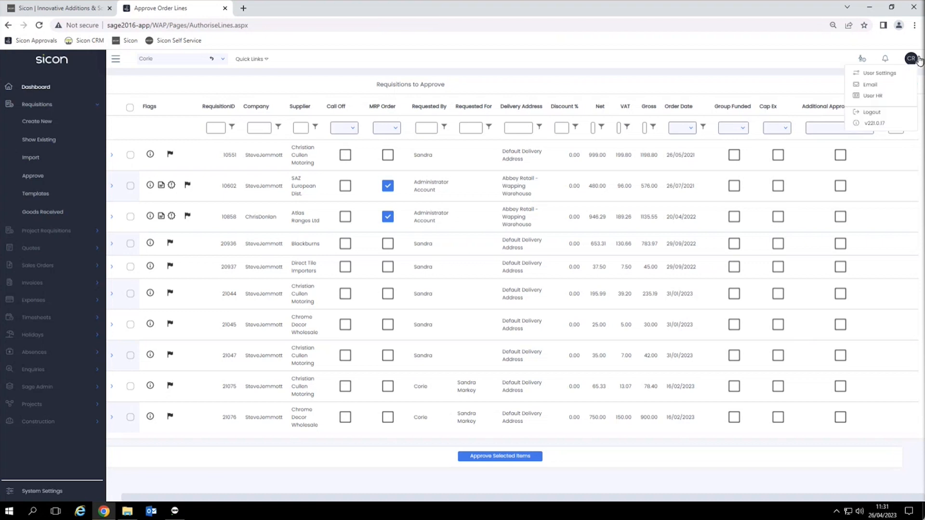
click(879, 117)
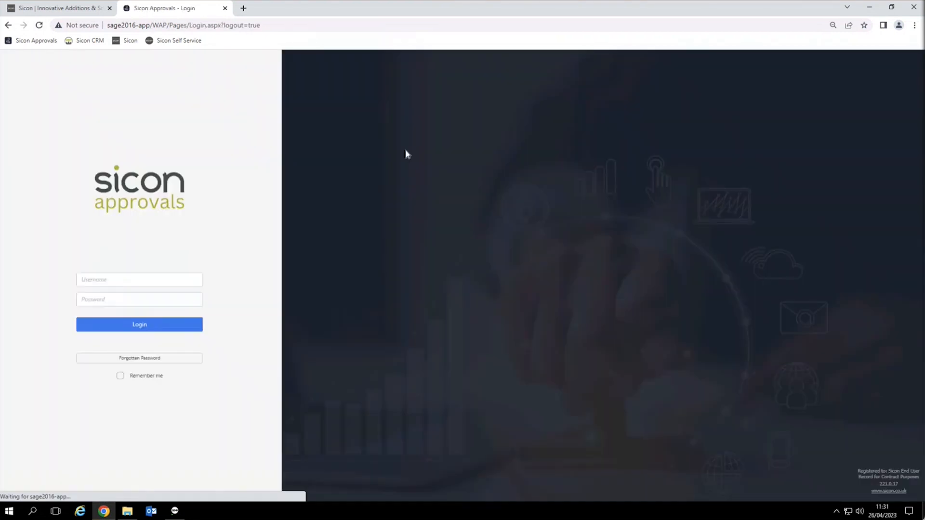
click(157, 281)
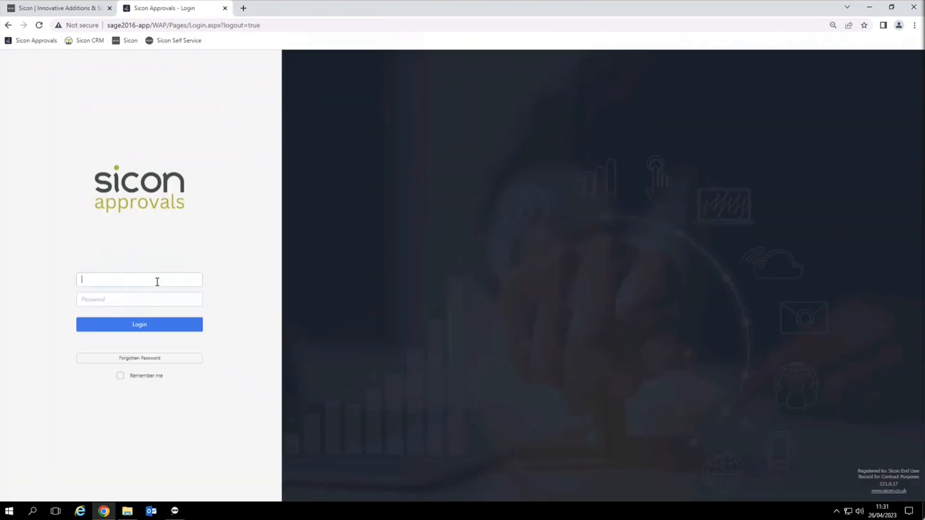
text(sicon)
key(Return)
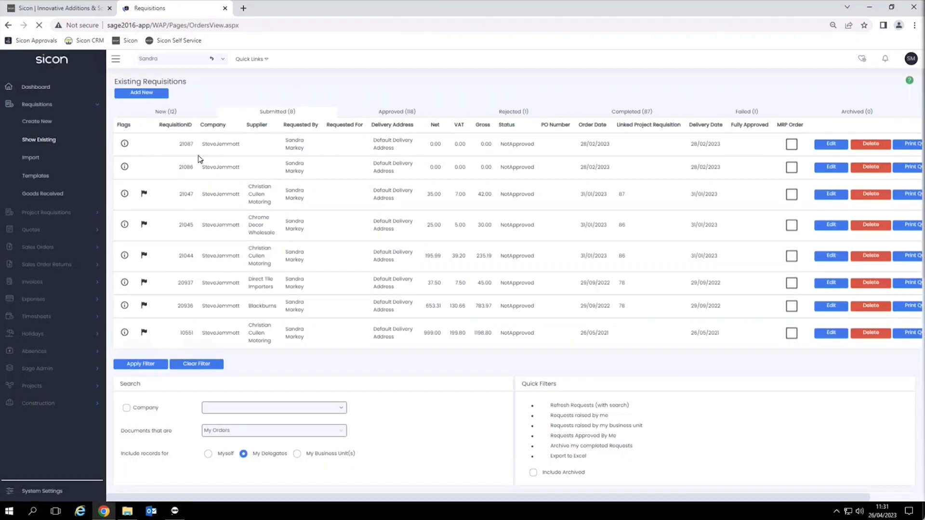
click(401, 114)
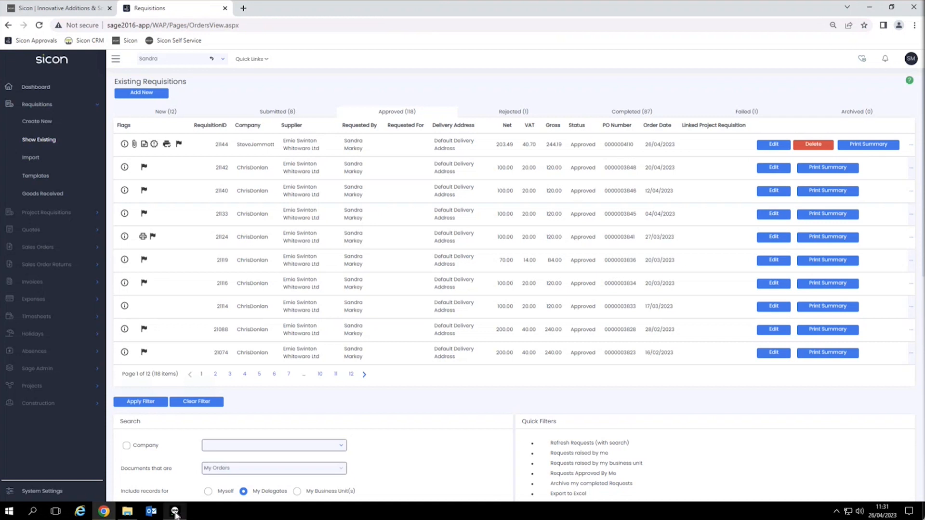
click(175, 511)
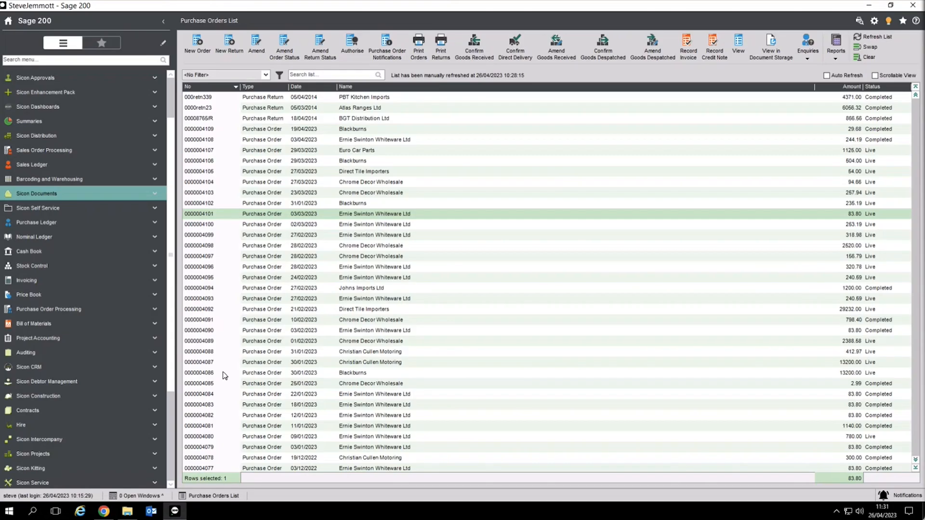
Step: Refresh the purchase orders list and review the new 244.19 espresso order, including its Approvals Order tab
click(874, 37)
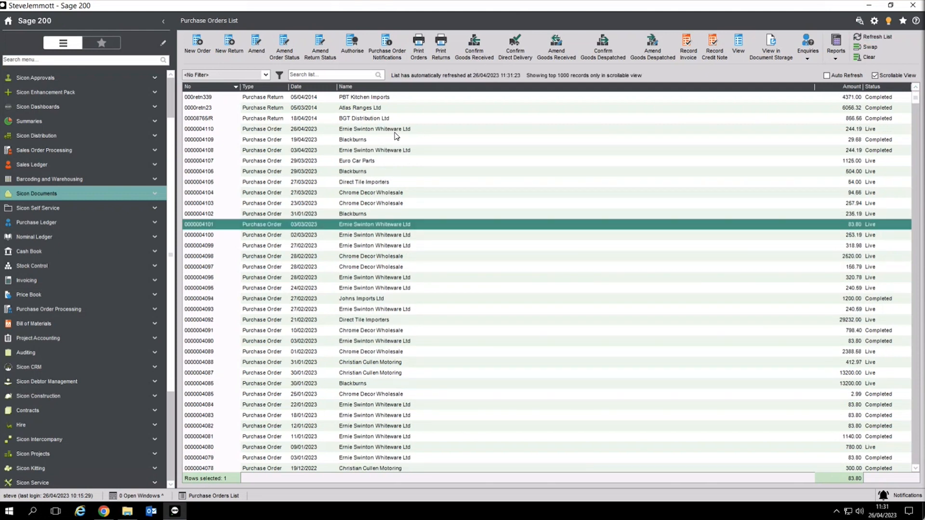
click(199, 129)
click(738, 46)
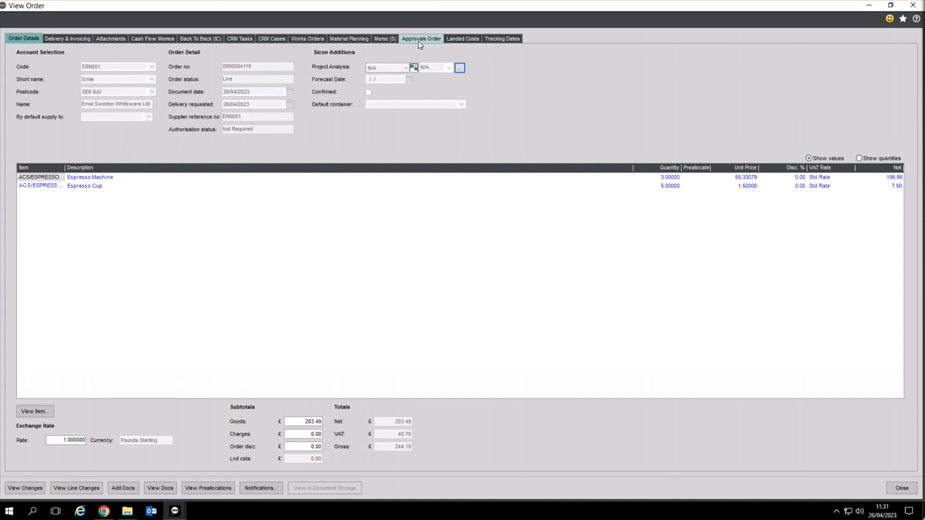
click(419, 41)
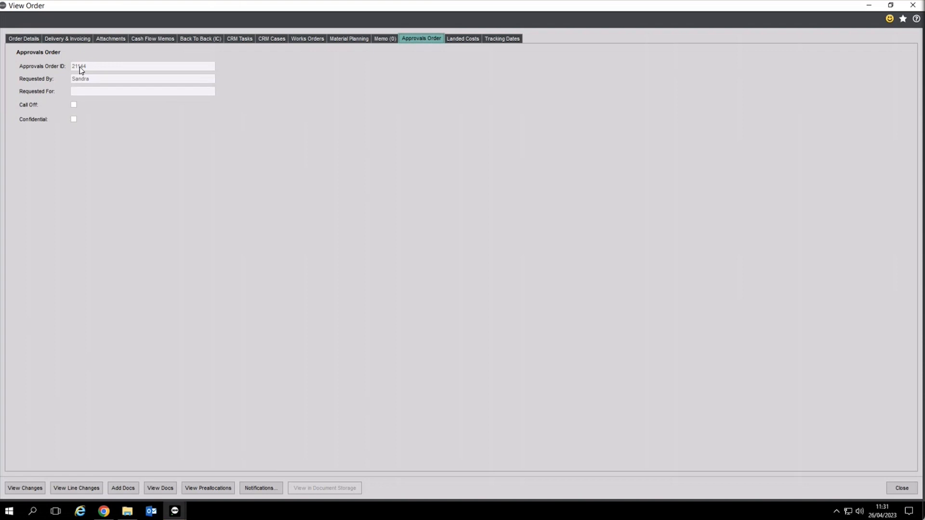
click(33, 39)
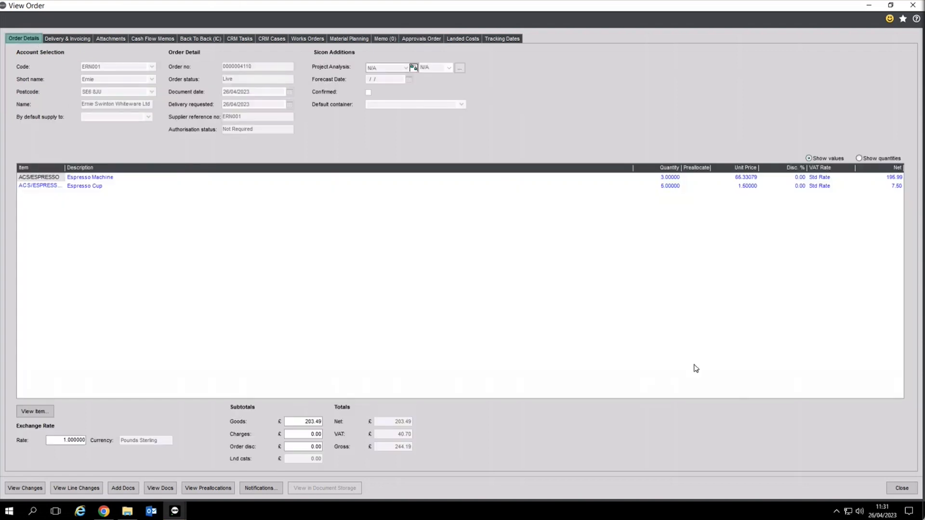
click(908, 491)
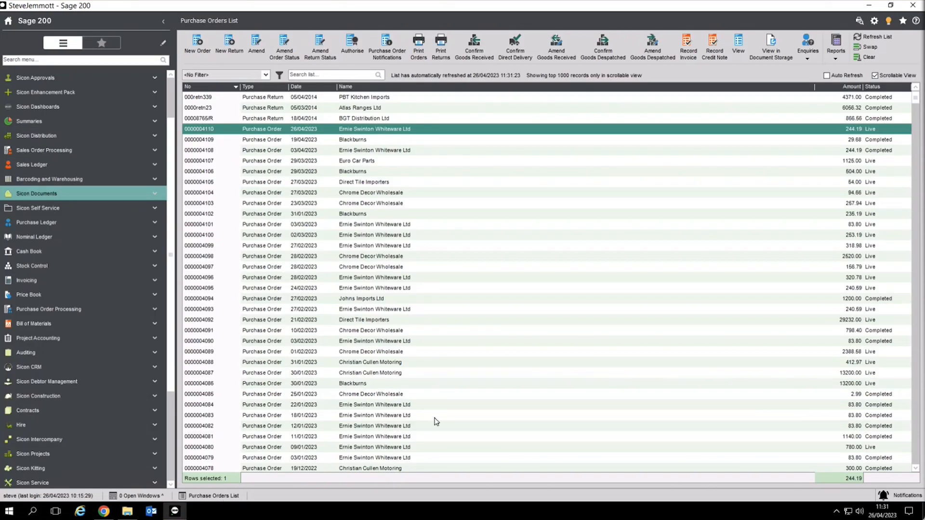
click(103, 511)
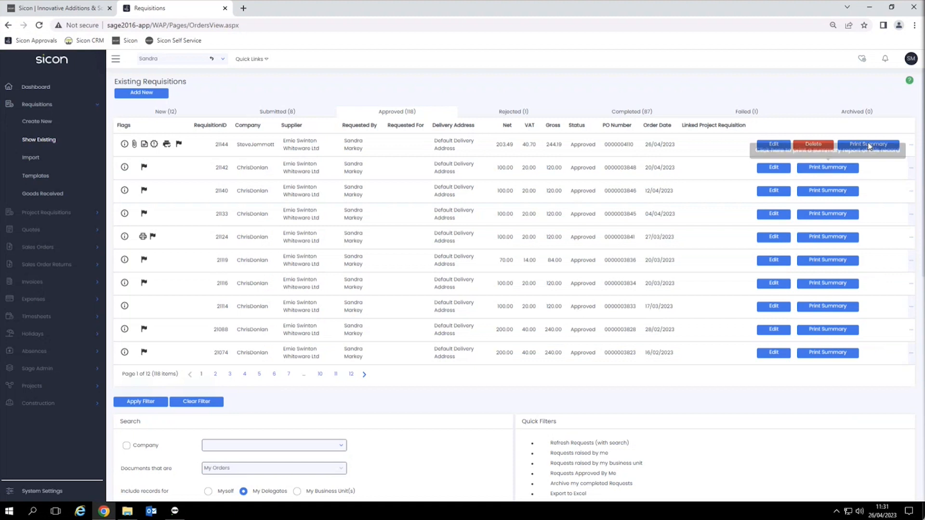
click(869, 145)
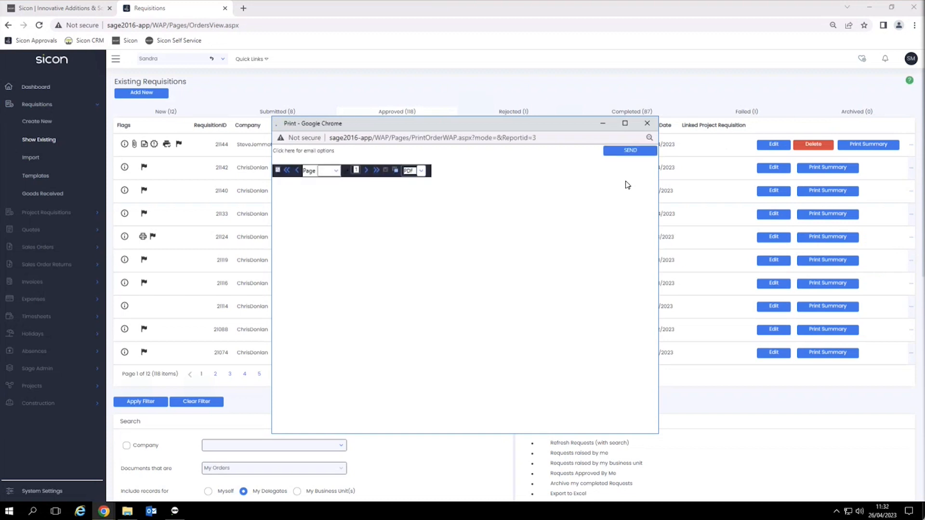
click(471, 151)
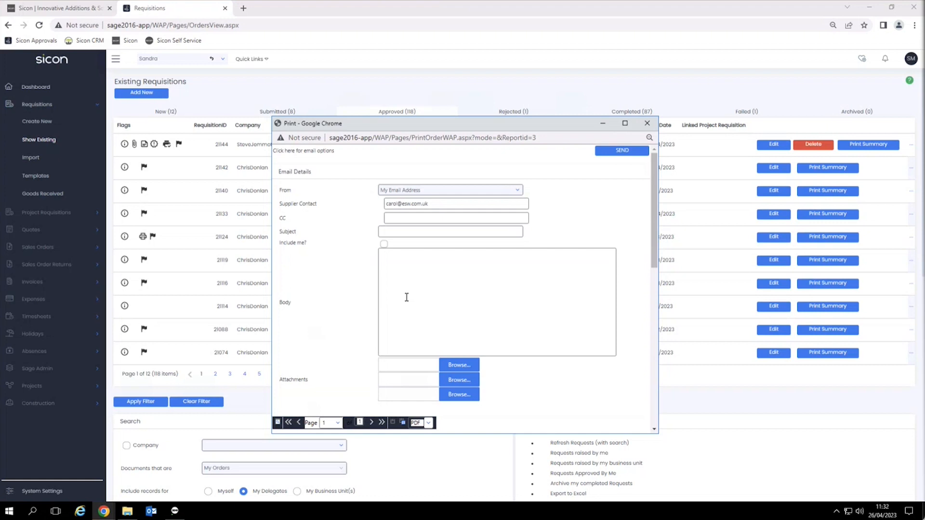
click(647, 123)
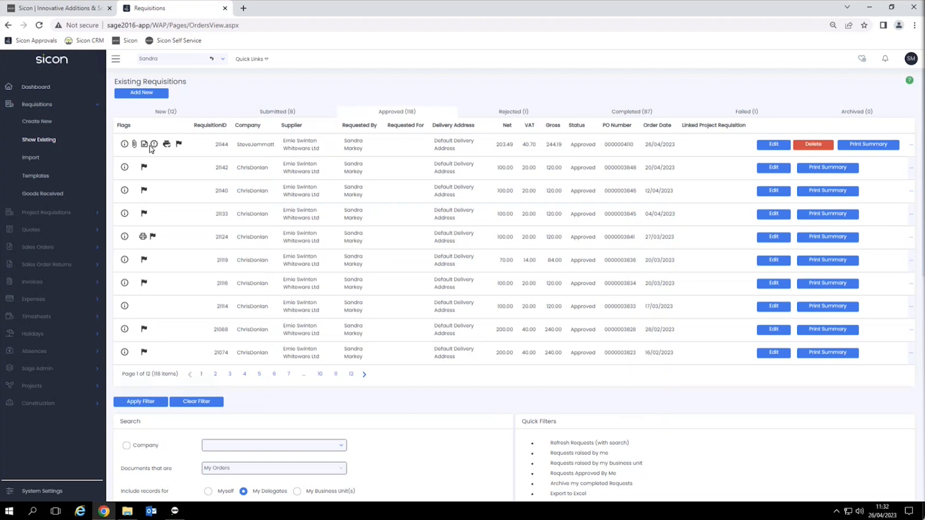
Step: Start a goods receipt for the ticked espresso requisition from the Goods Received page
click(39, 195)
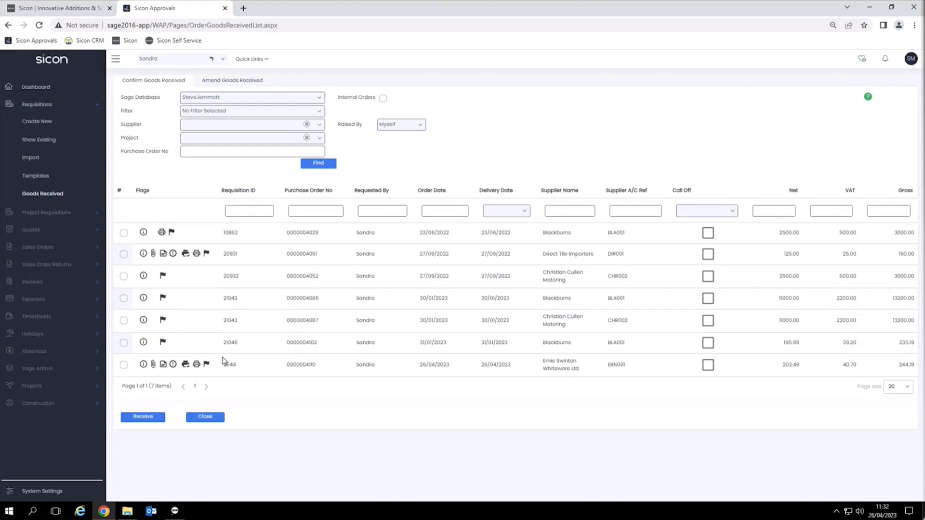
click(124, 365)
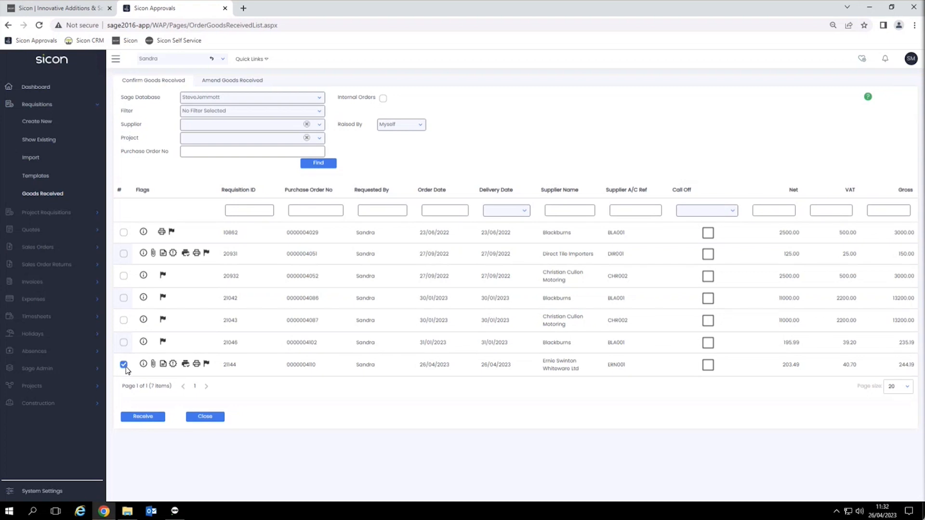
click(149, 417)
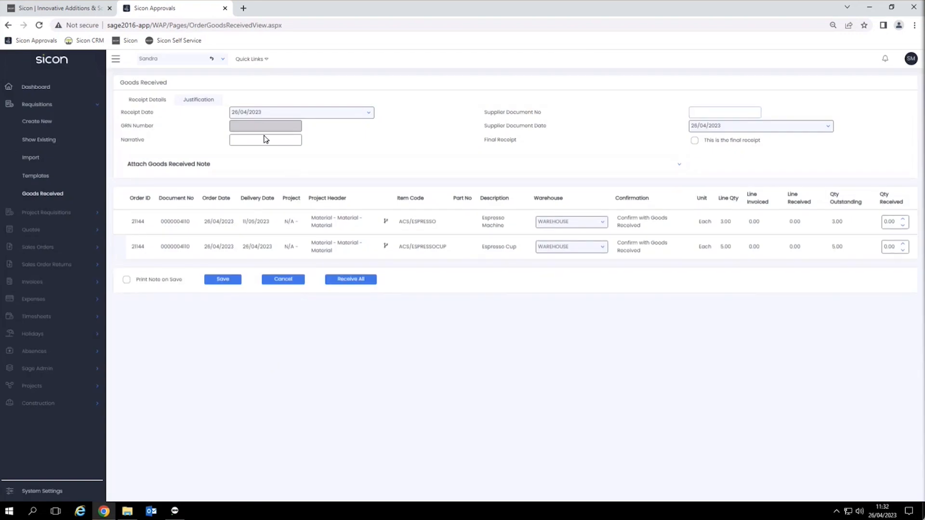
Step: Enter supplier document number SJ34798 and receive 1 Espresso Machine and 3 Espresso Cups
click(693, 113)
text(SJ34798)
click(904, 220)
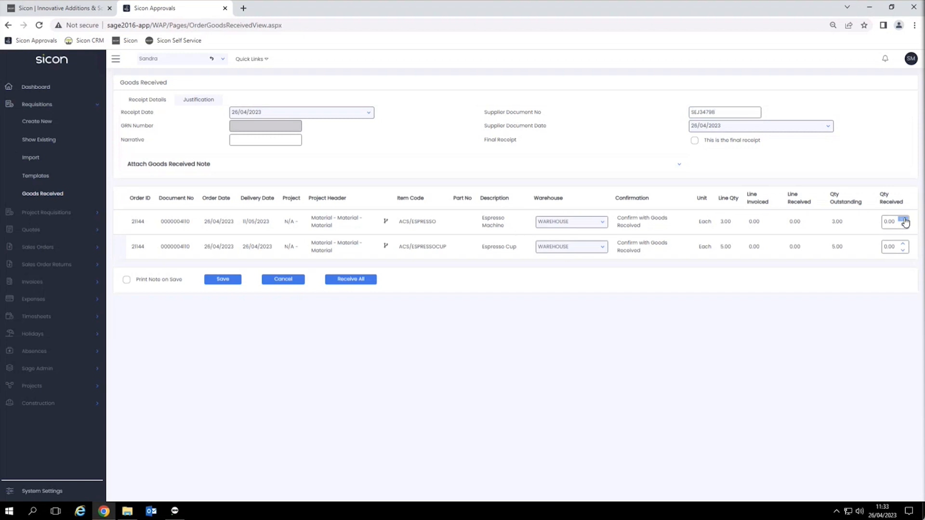
click(904, 244)
click(904, 244)
click(836, 251)
Step: Save and confirm the goods receipt, then refresh the Sage 200 purchase orders list
click(224, 280)
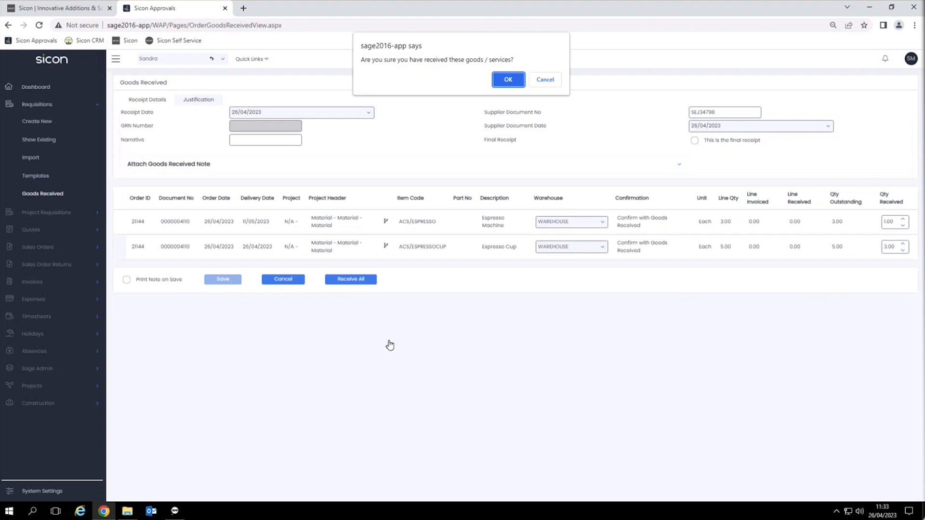
click(508, 80)
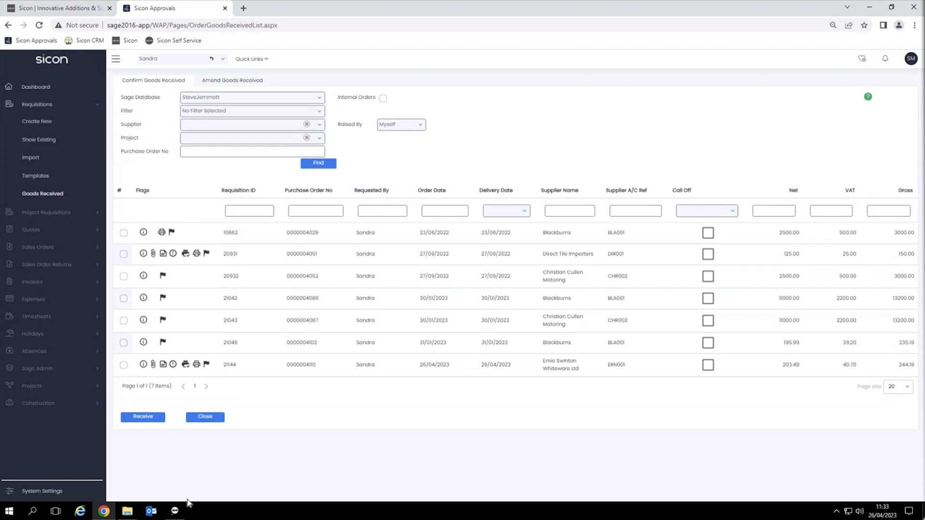
click(175, 511)
click(873, 36)
click(739, 49)
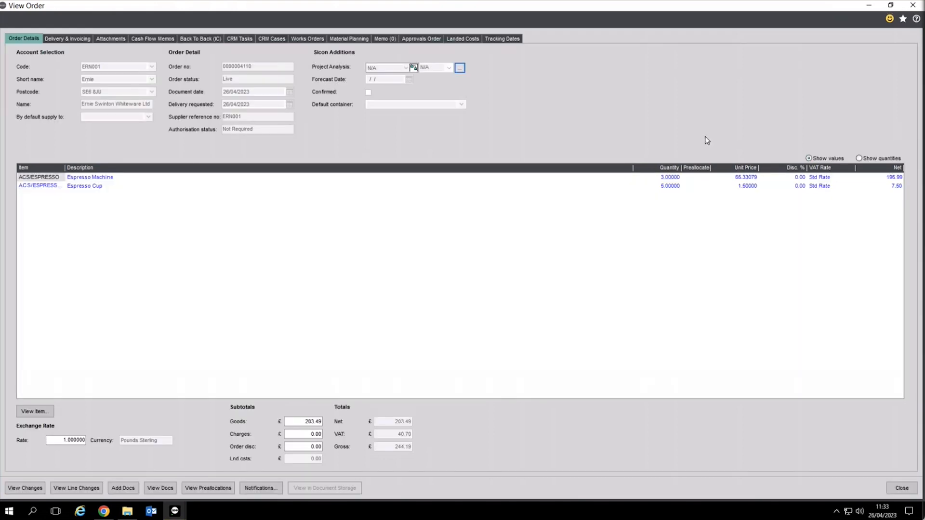
click(871, 159)
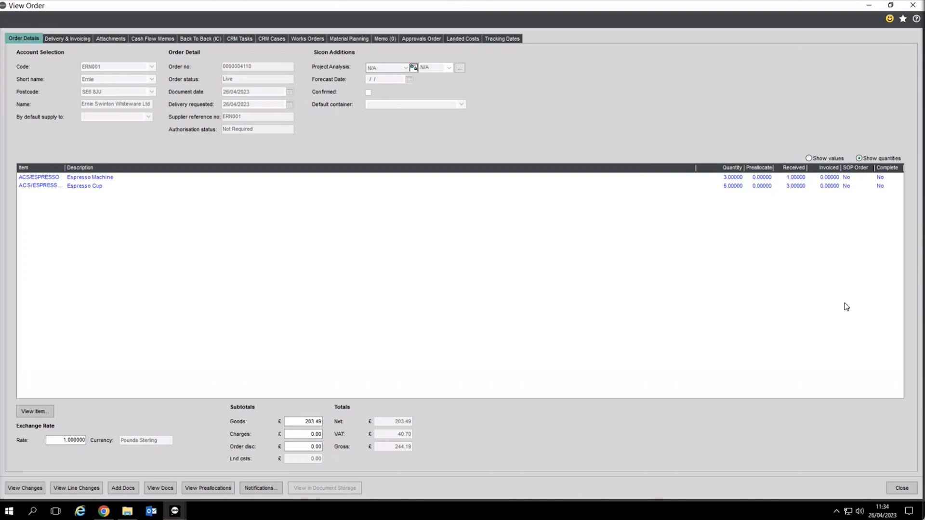
click(904, 489)
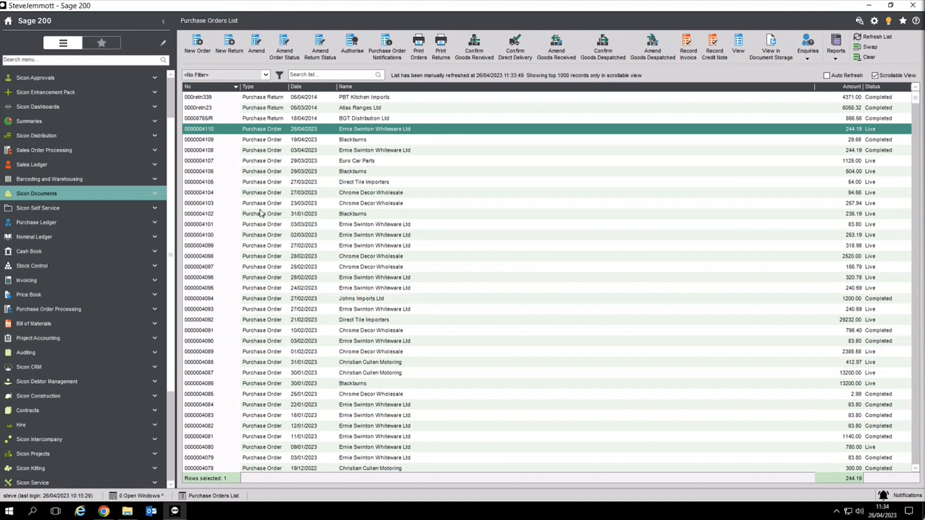
Step: Open Process Invoices & Credit Notes under Sicon Documents > Document Automation
click(70, 199)
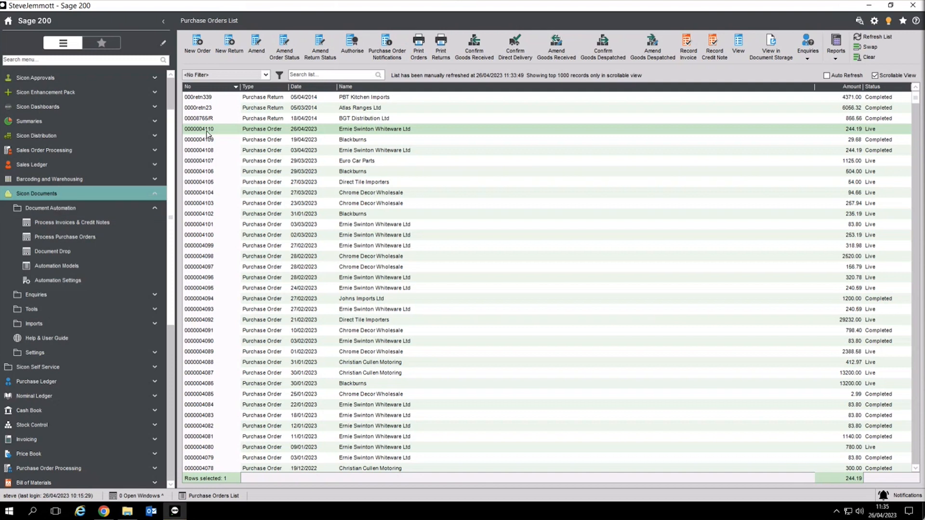
click(46, 256)
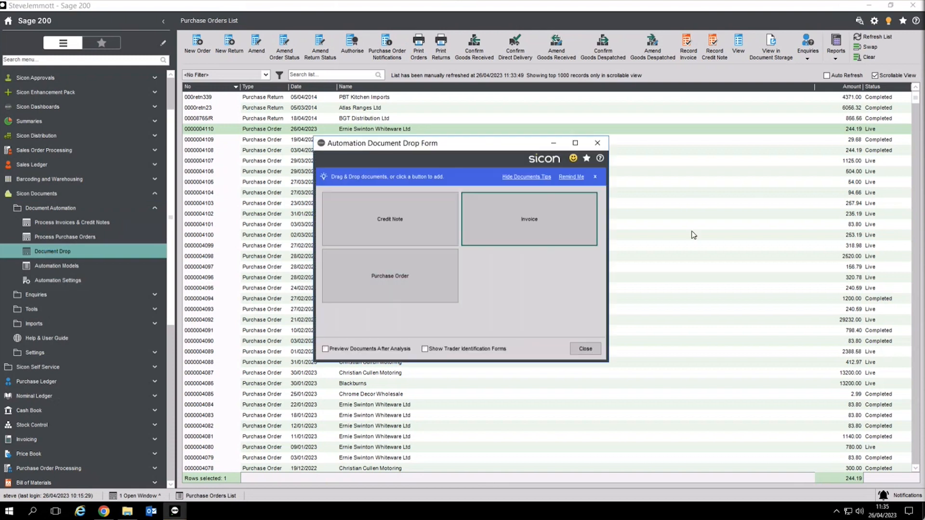
click(581, 348)
click(87, 223)
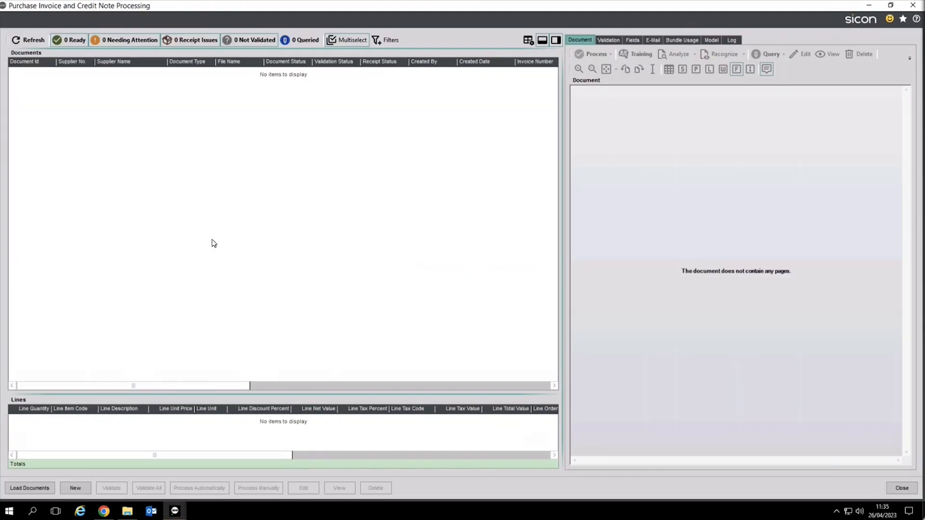
Step: Reload the documents, preview invoice 0001545, validate all documents, and open the invoice for label training
click(29, 40)
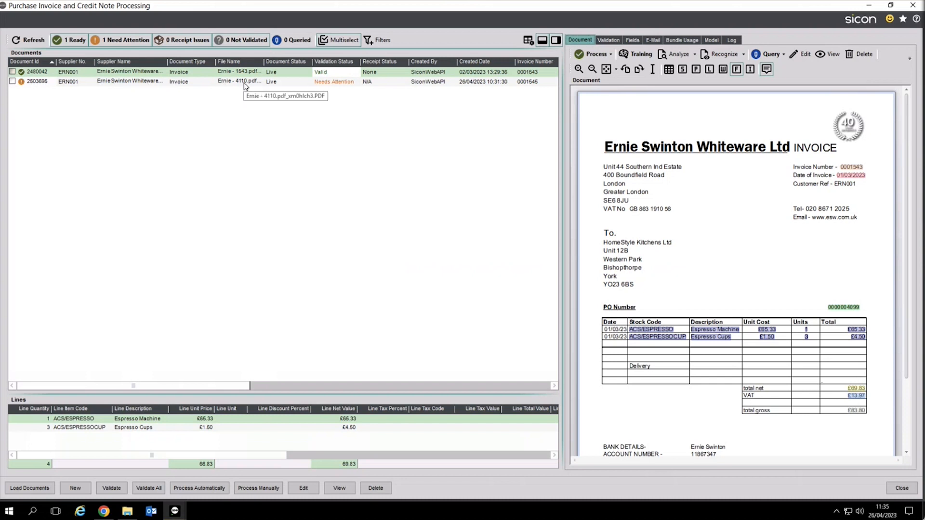
click(325, 85)
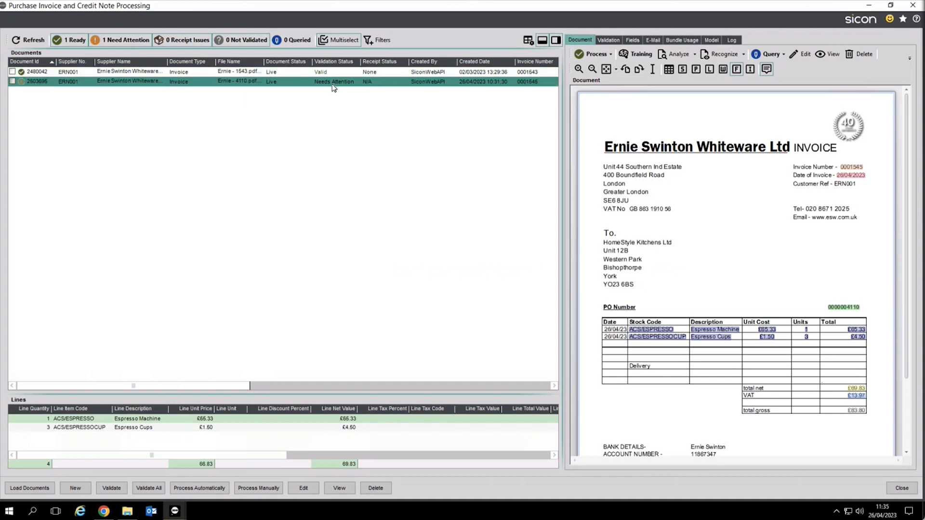
click(153, 488)
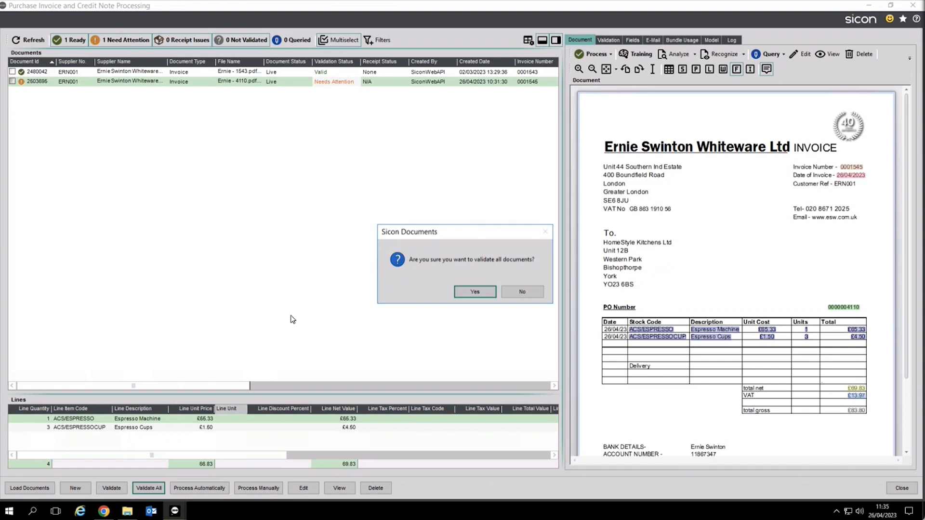
click(475, 292)
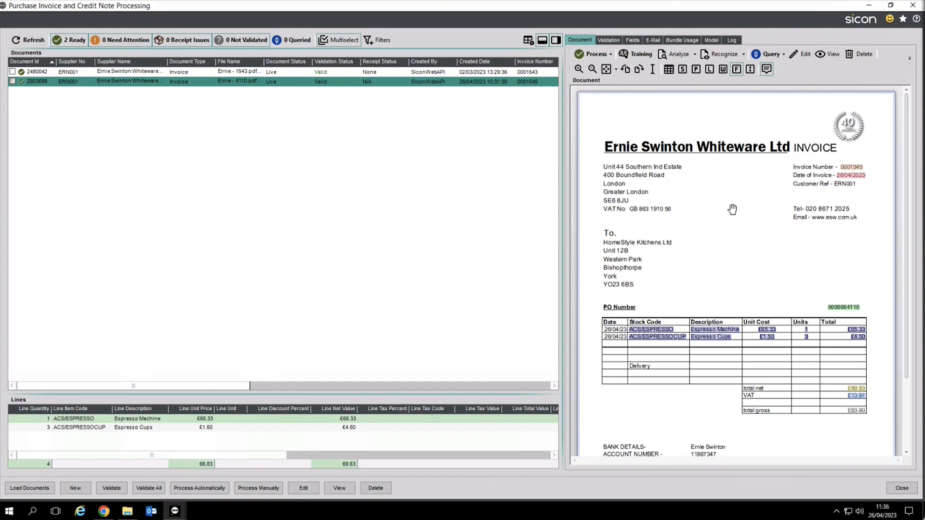
mouse_move(681, 335)
click(635, 54)
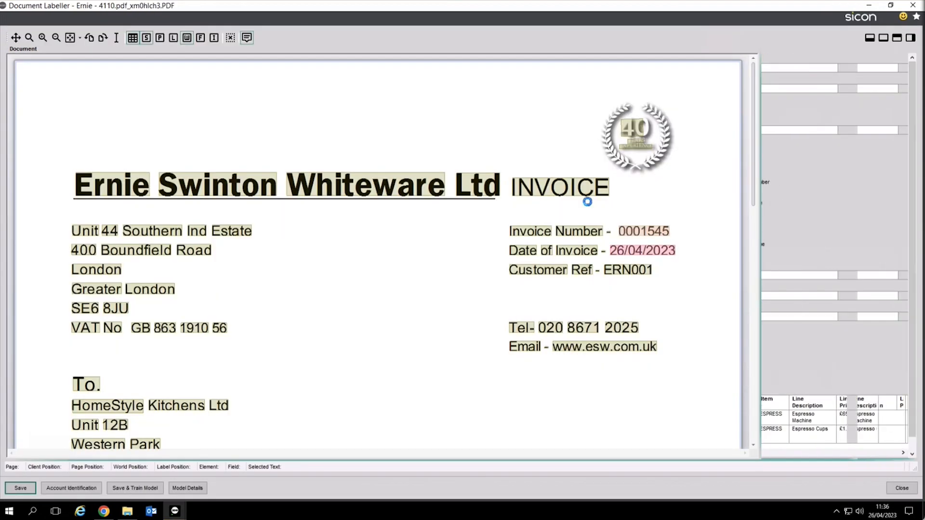
mouse_move(601, 221)
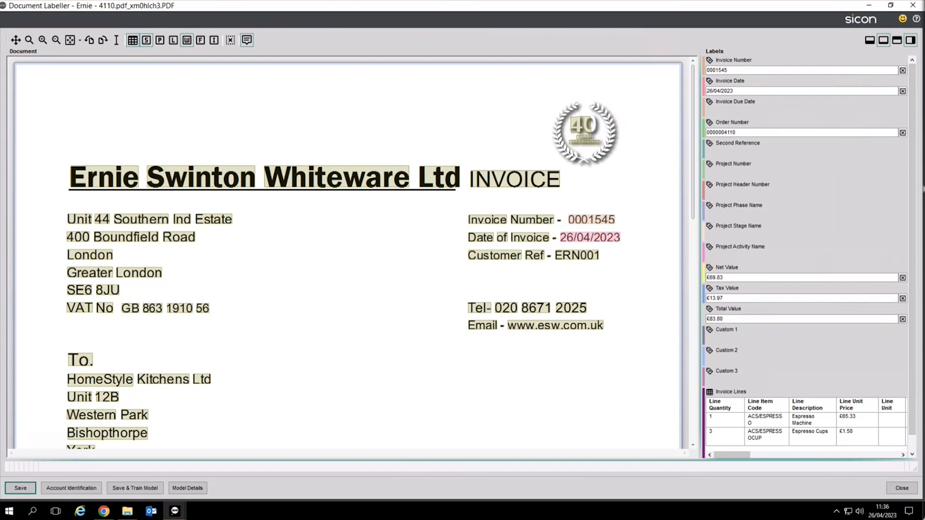
click(898, 487)
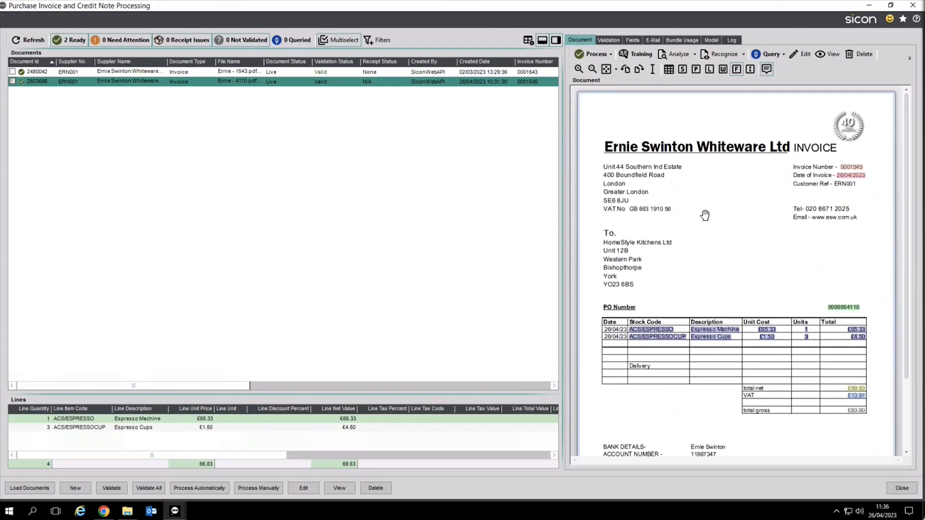
click(609, 40)
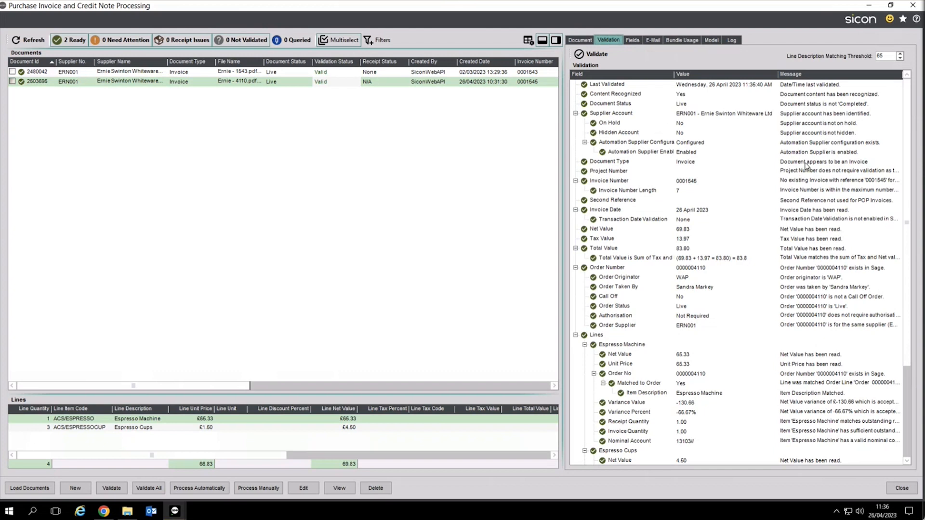
click(815, 165)
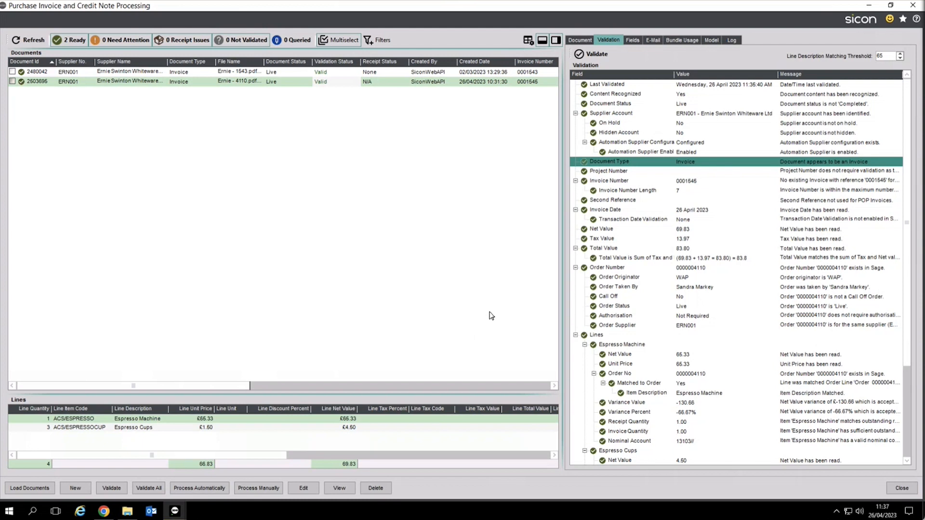
click(652, 40)
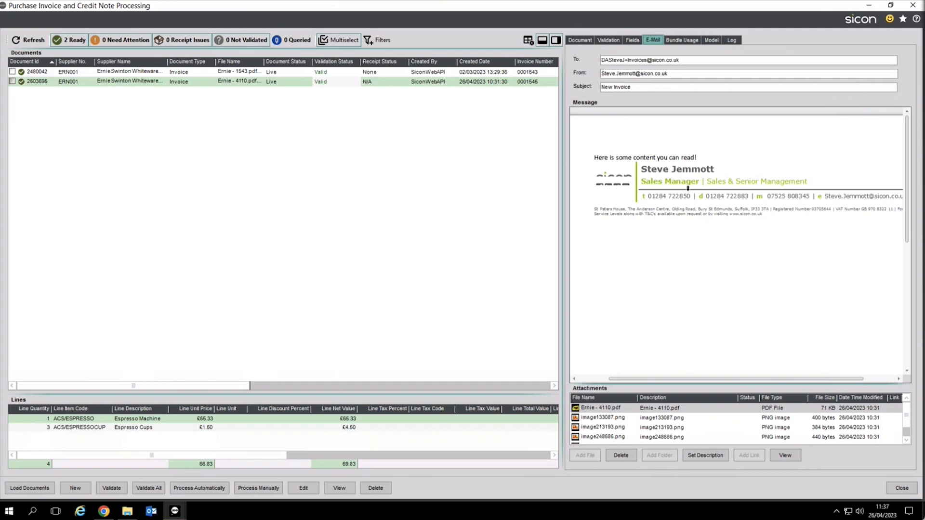
click(586, 43)
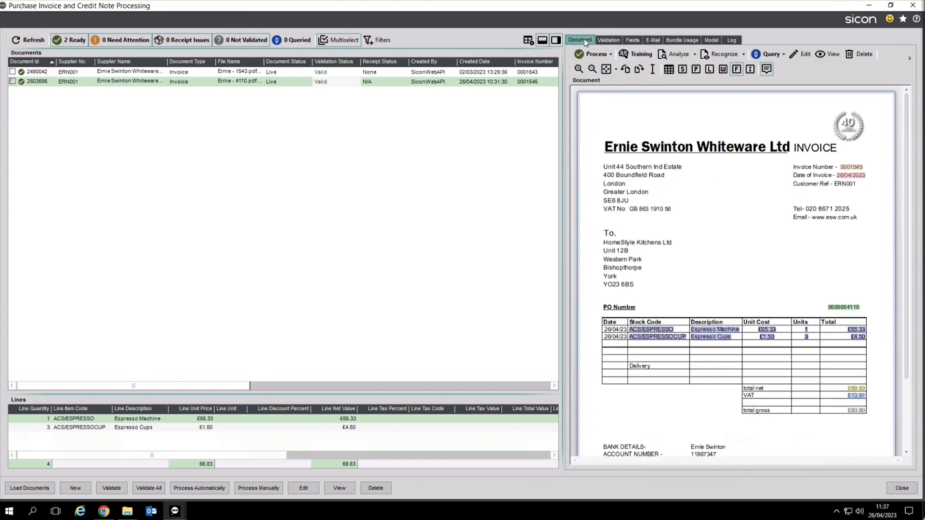
Step: Process invoice 0001545 (document 2503695) manually and confirm with Yes
click(166, 83)
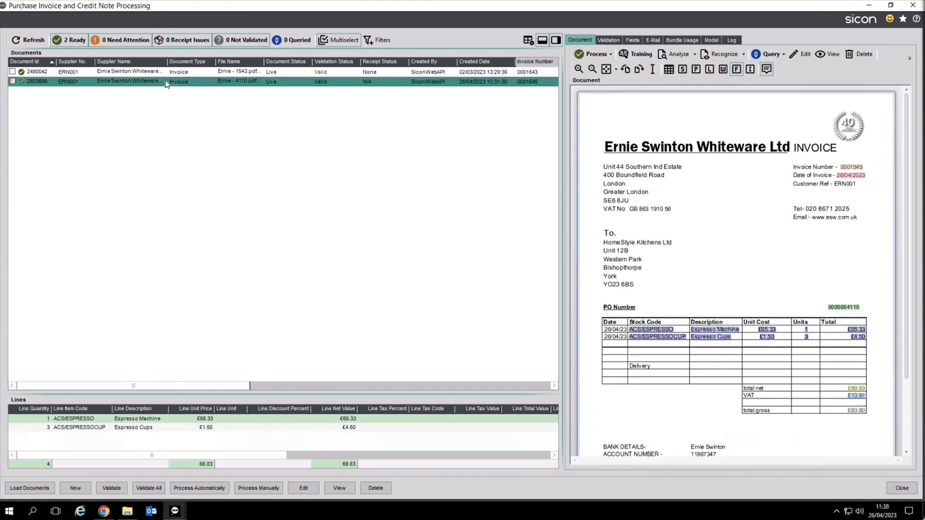
right_click(188, 86)
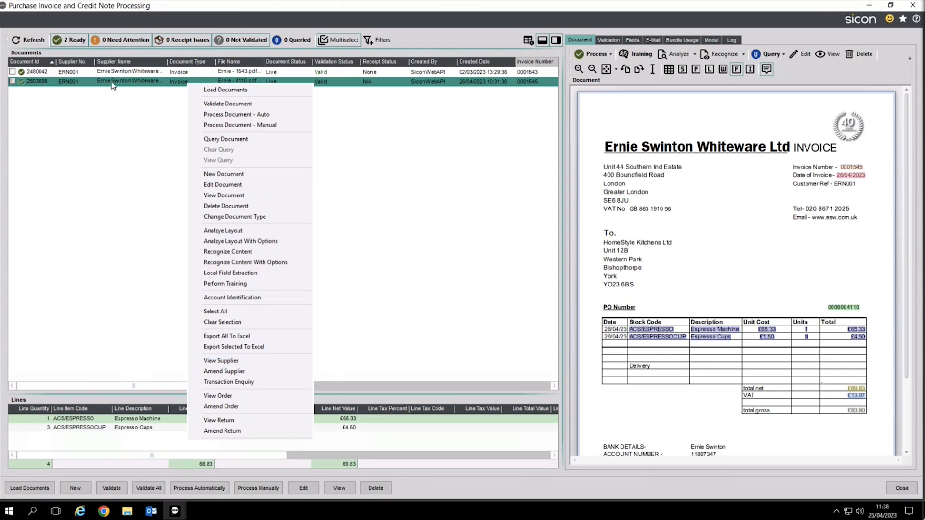
click(246, 126)
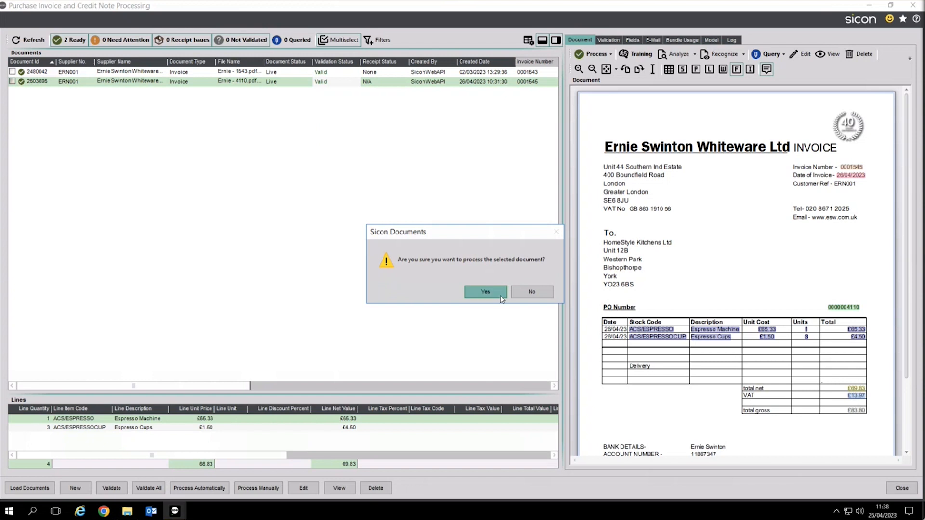
click(483, 290)
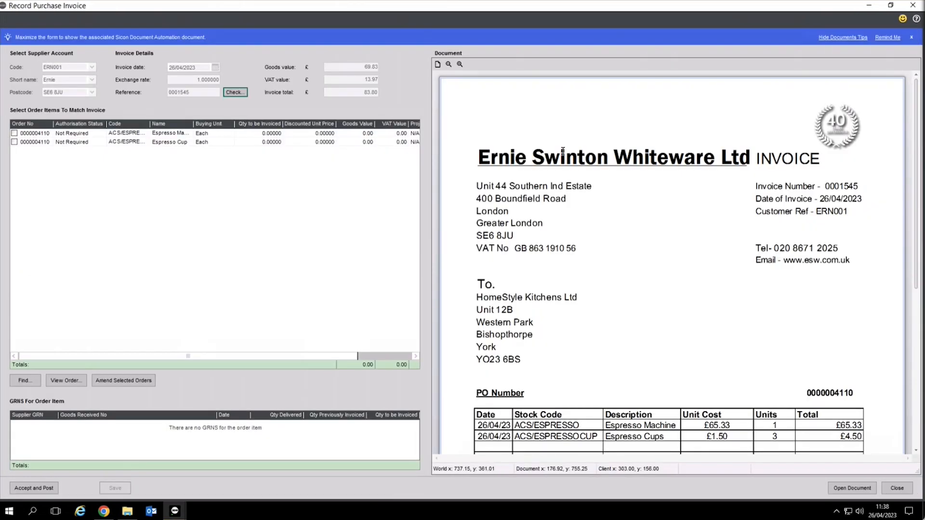
Step: Match the Espresso Machine (1) and Espresso Cups (3) lines to their GRNs, then Accept and Post
click(173, 134)
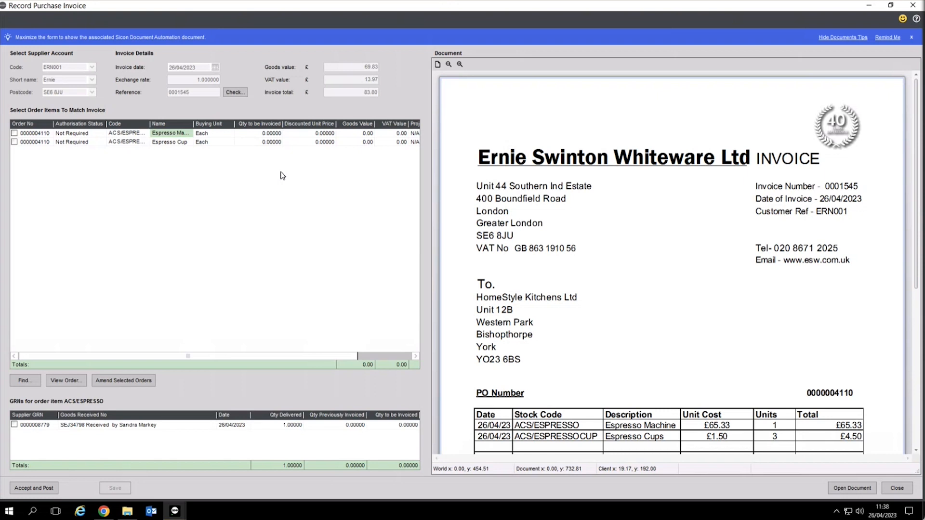
click(260, 135)
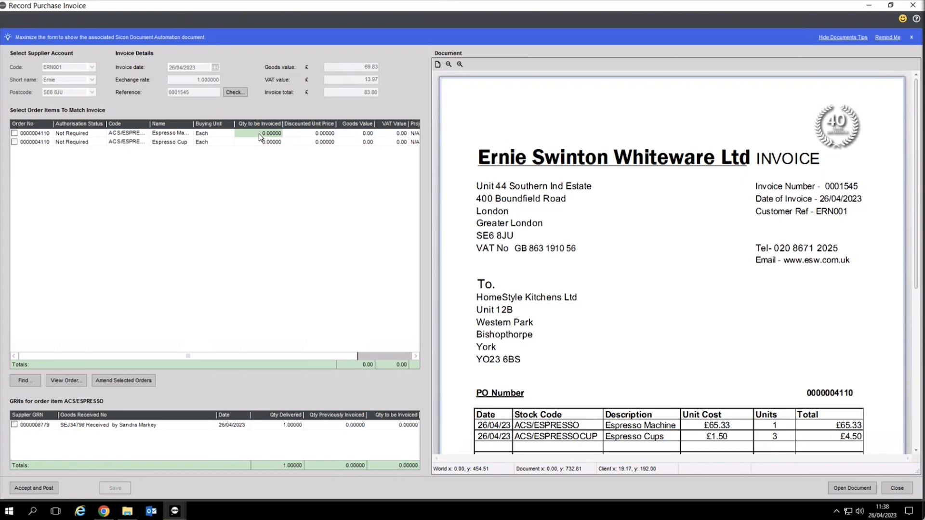
click(14, 134)
click(14, 425)
click(14, 142)
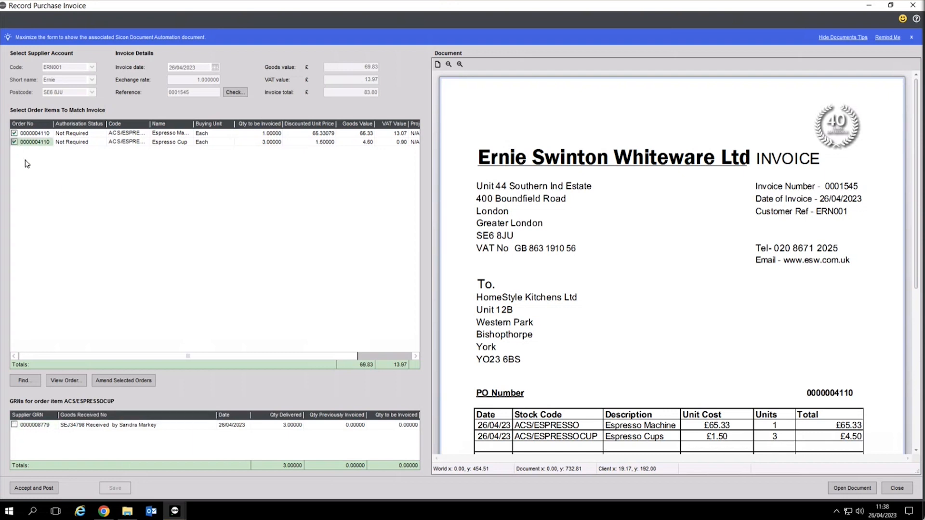
click(14, 426)
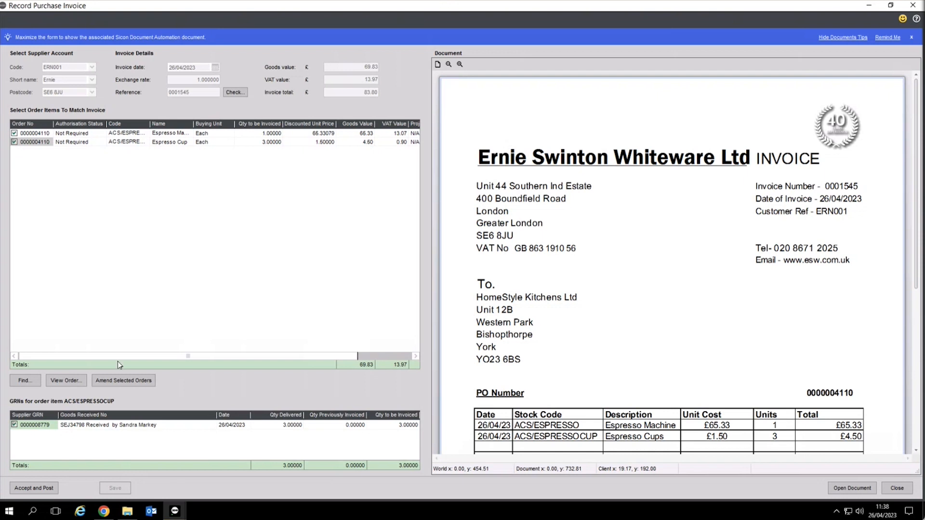
click(41, 487)
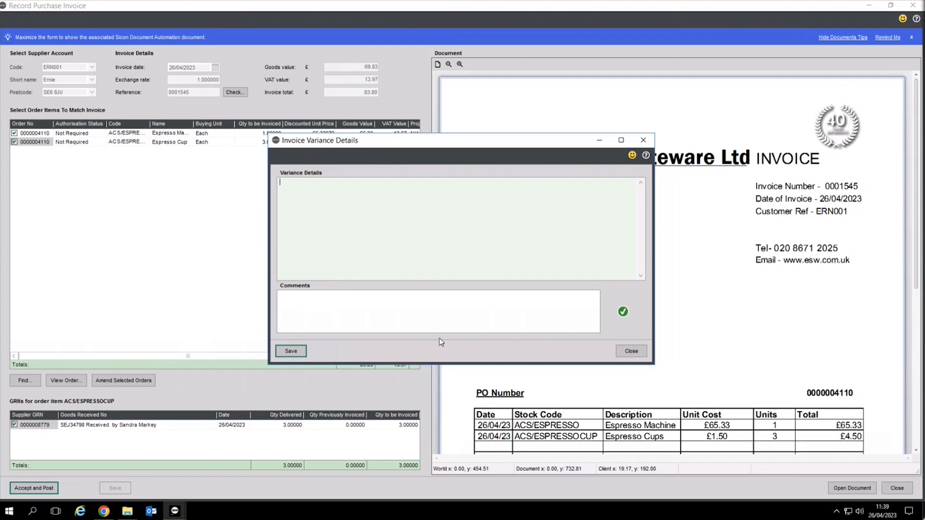
Step: Save the invoice variance details and view the invoice's Sicon Project Analysis lines
click(302, 350)
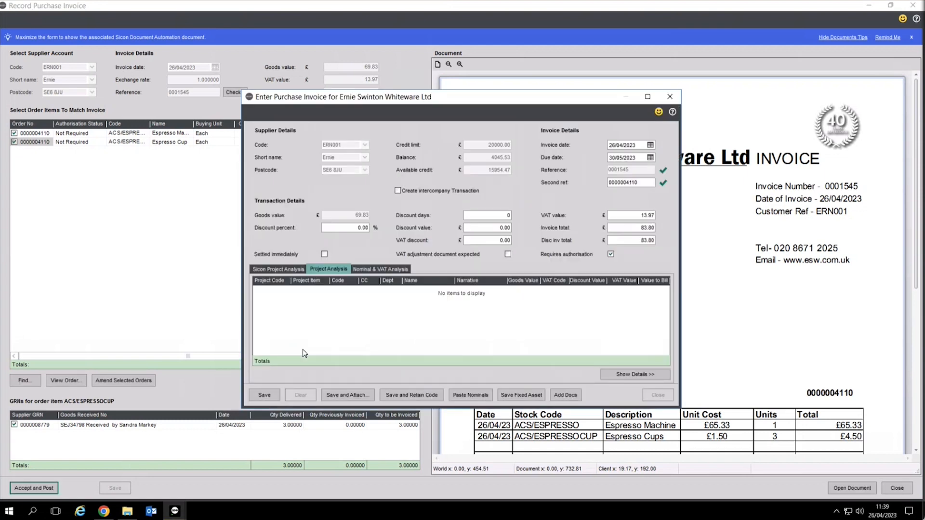
click(284, 269)
drag(470, 97, 346, 98)
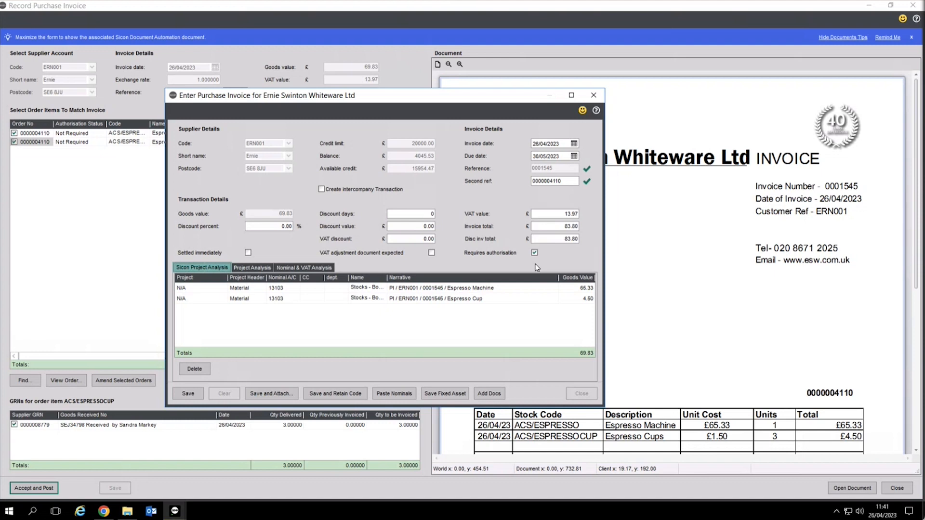
Step: Save the £83.80 invoice 0001545 and refresh processing so only invoice 0001543 remains
click(184, 394)
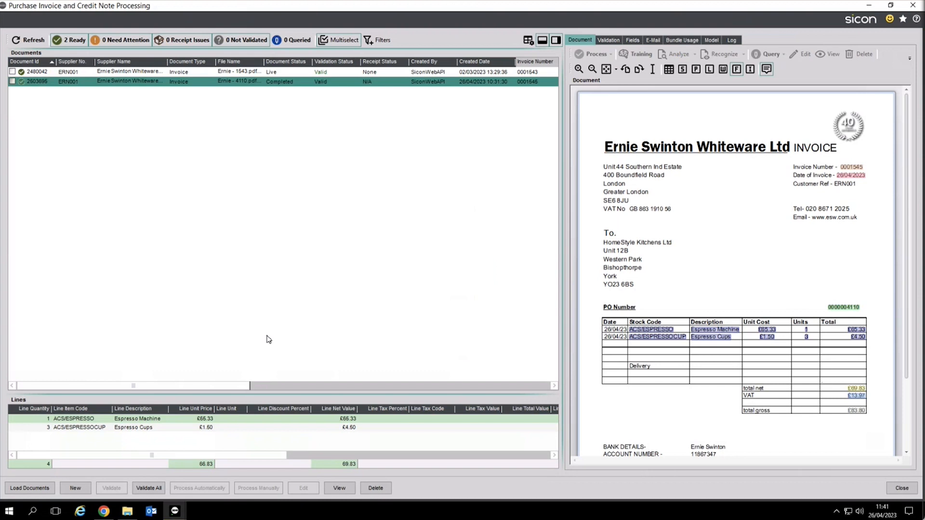
click(29, 40)
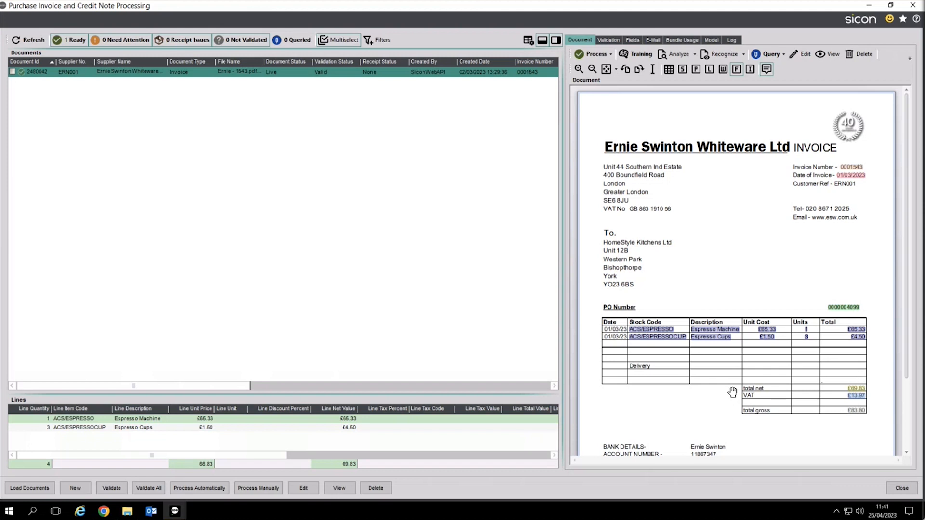
click(908, 488)
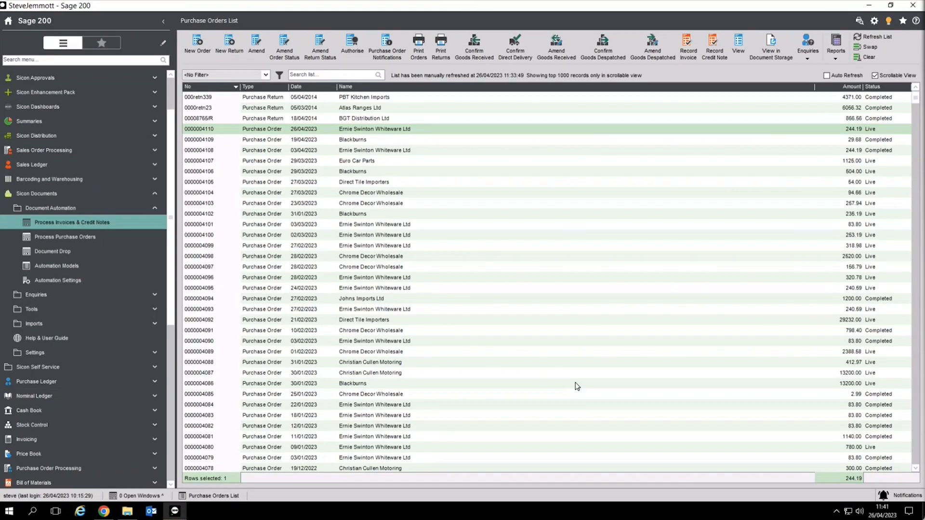
click(872, 37)
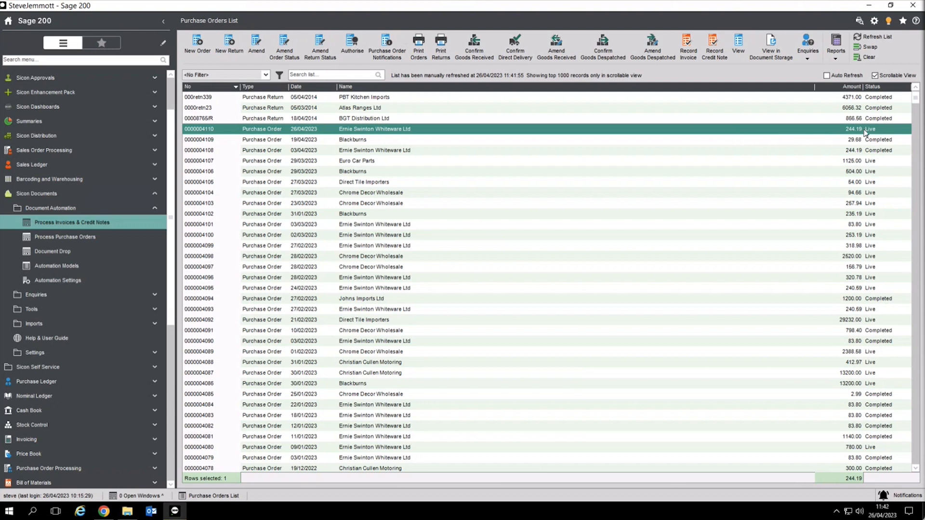
click(738, 46)
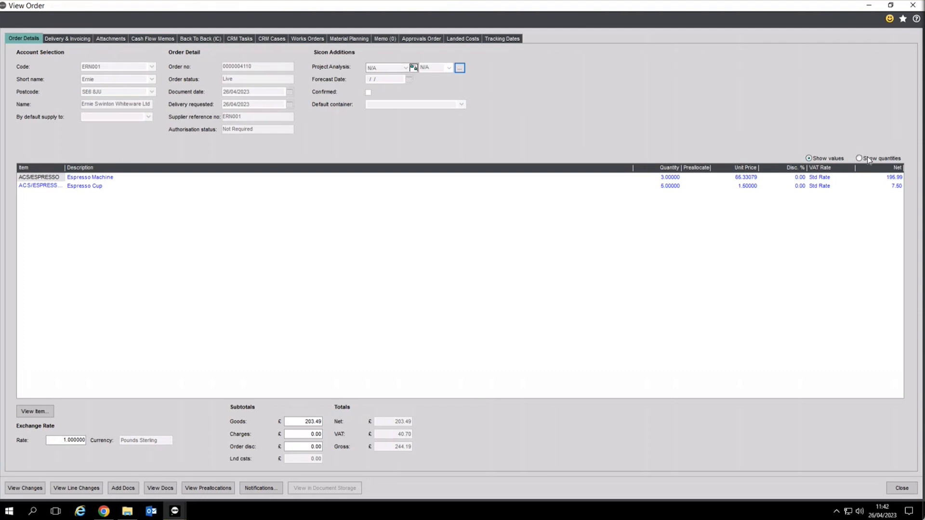
click(897, 488)
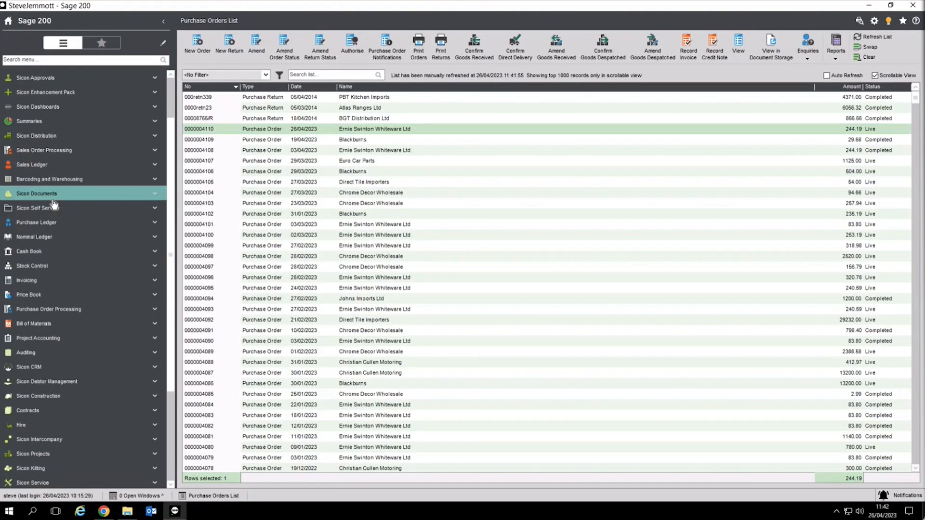
click(51, 223)
Step: Show ERN001 invoice 0001545's nominal postings, including 69.83 to Unauthorised Purchases
click(62, 236)
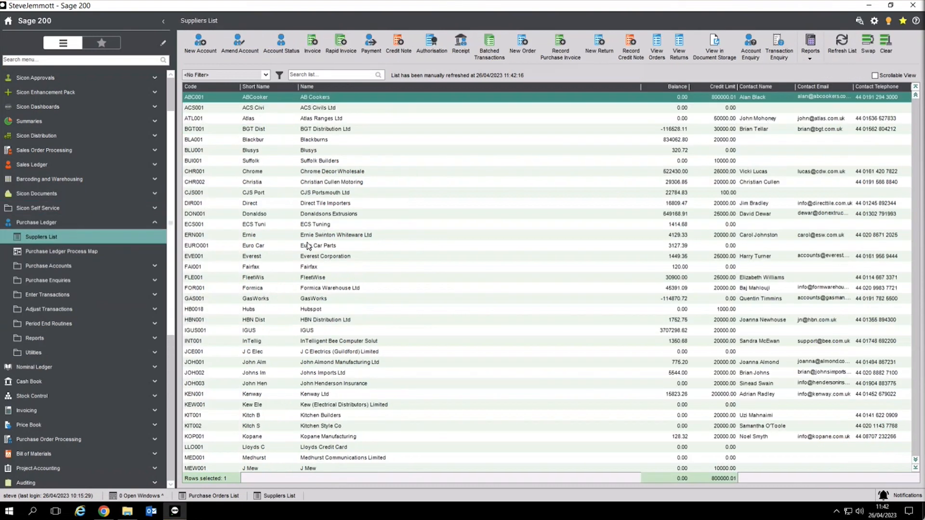
click(308, 236)
click(772, 56)
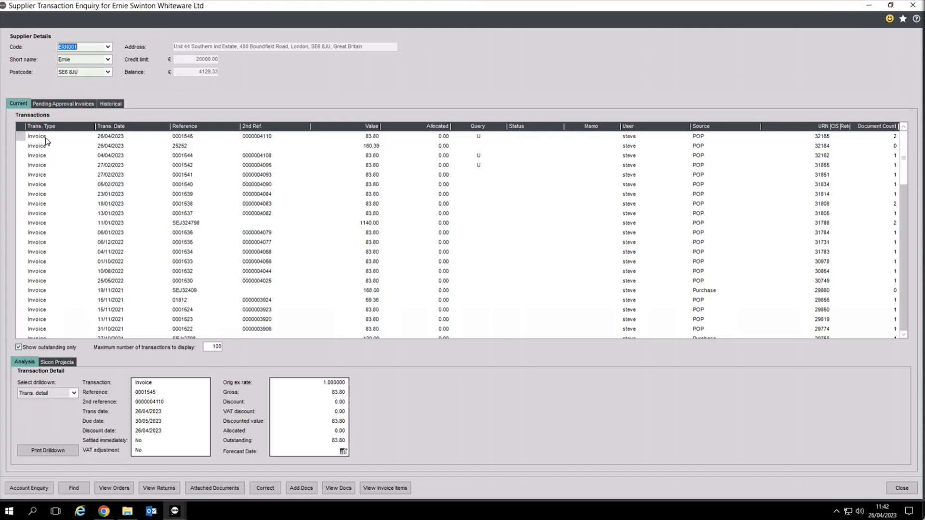
click(46, 139)
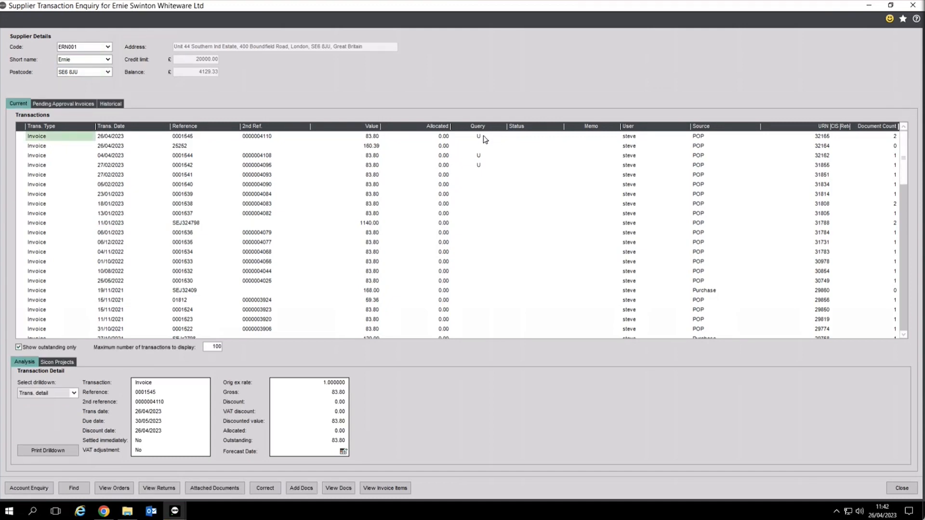
click(877, 139)
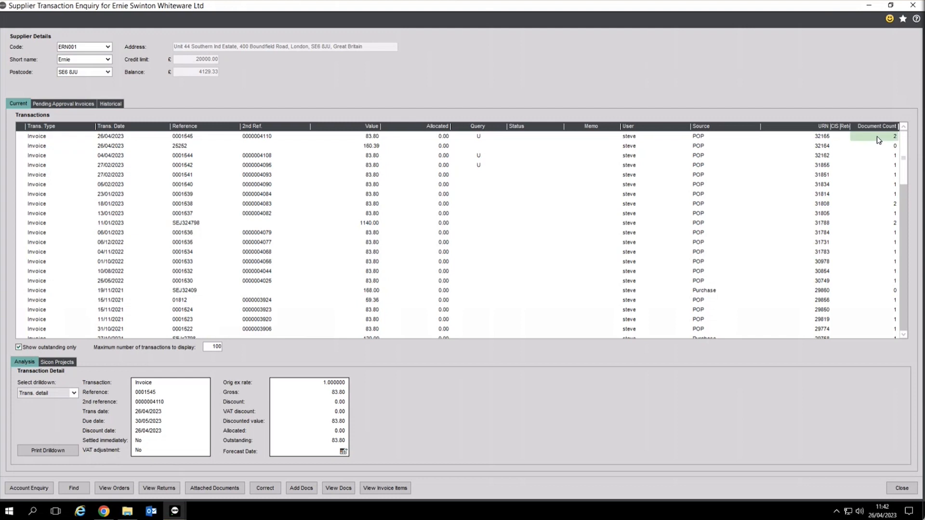
click(58, 392)
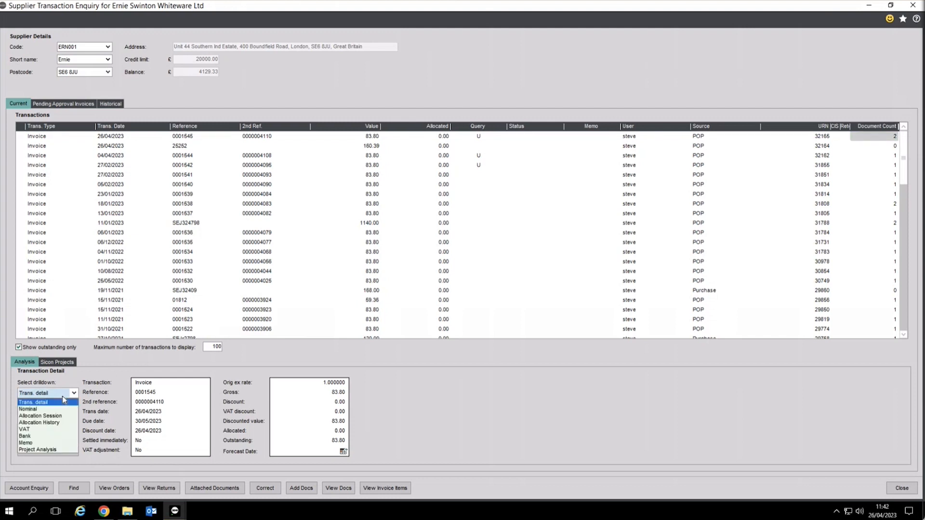
click(53, 408)
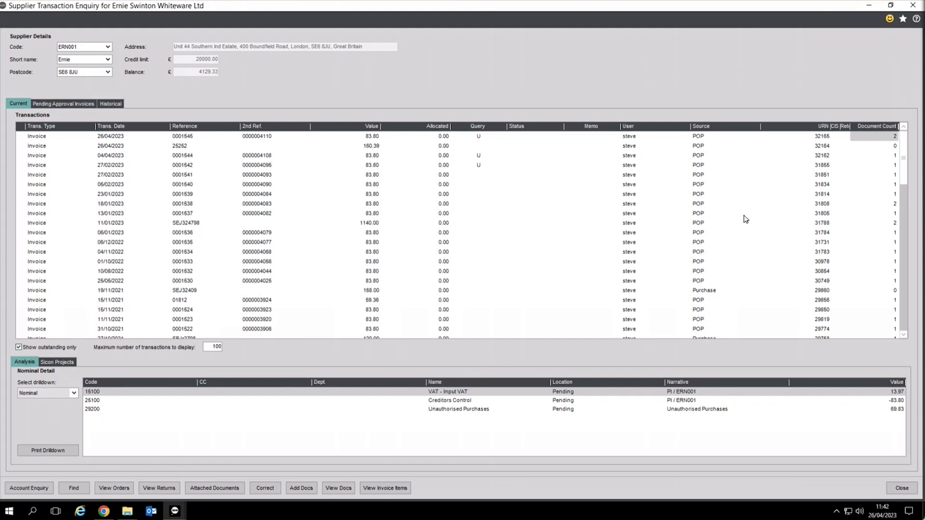
Step: List all documents attached to invoice 0001545, showing its two attachments
click(882, 139)
click(339, 492)
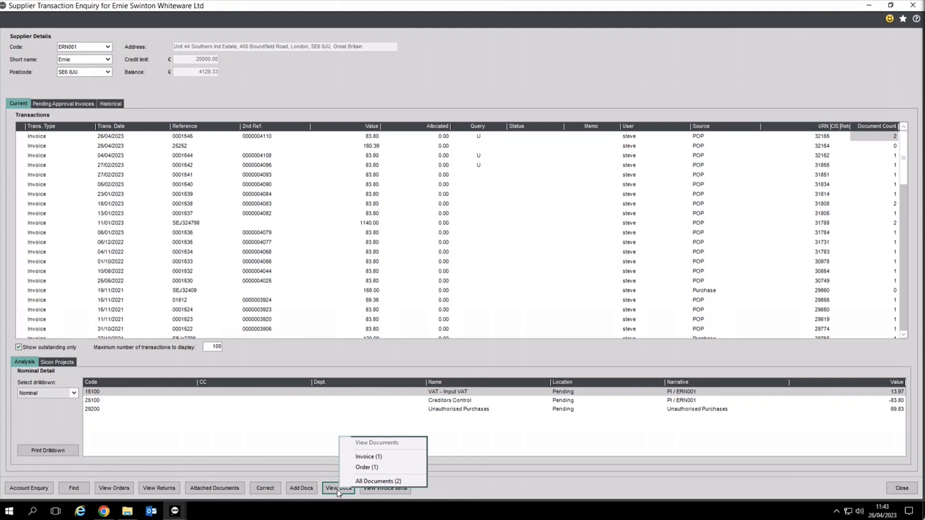
click(369, 481)
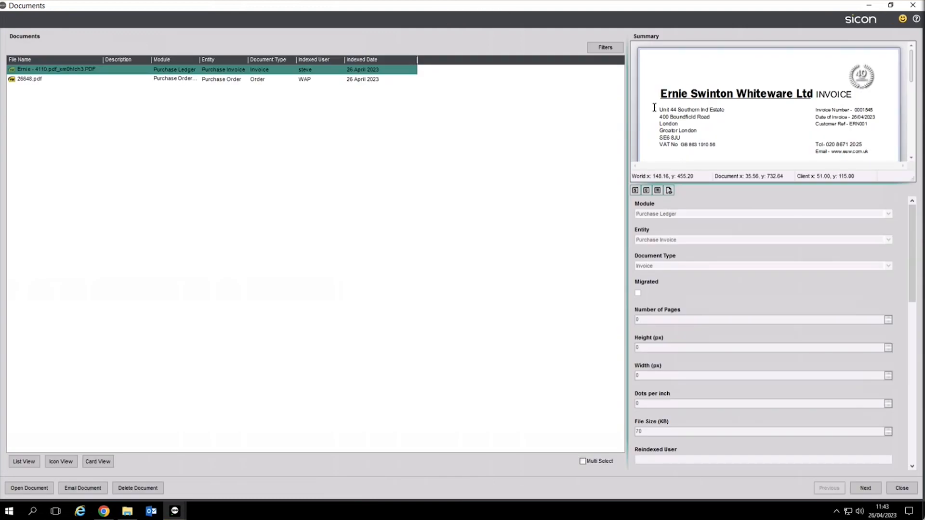
click(238, 80)
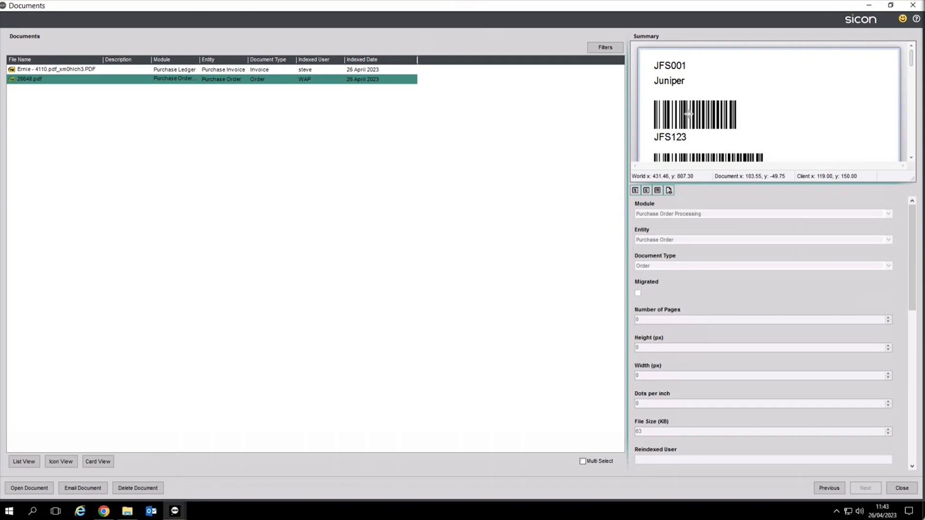
click(270, 71)
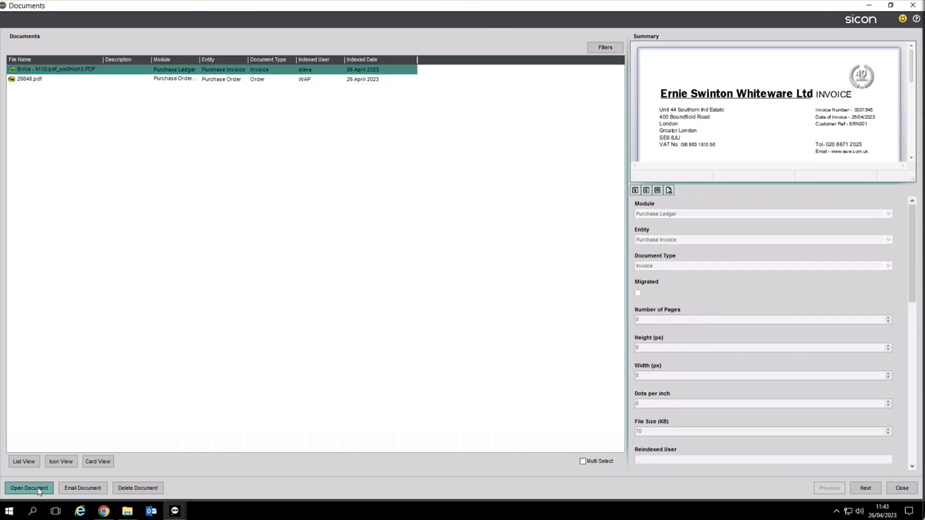
click(83, 487)
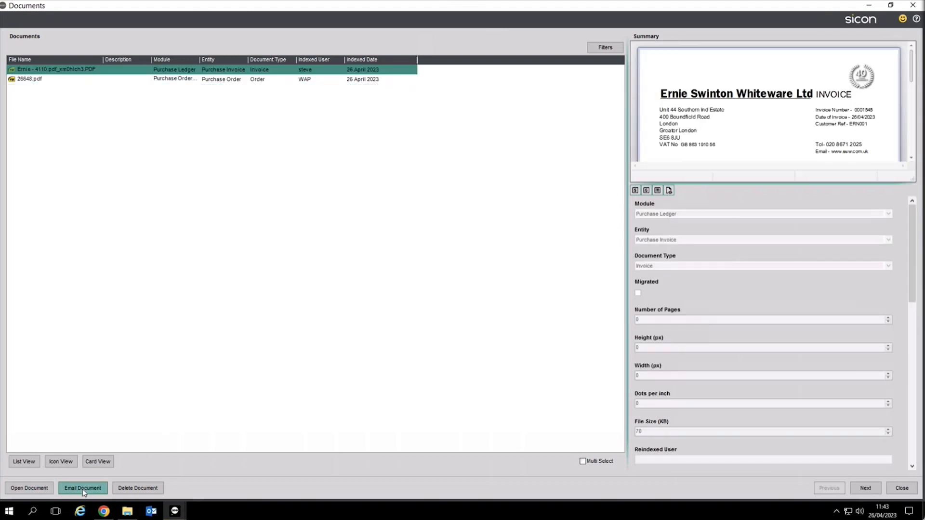
mouse_move(150, 511)
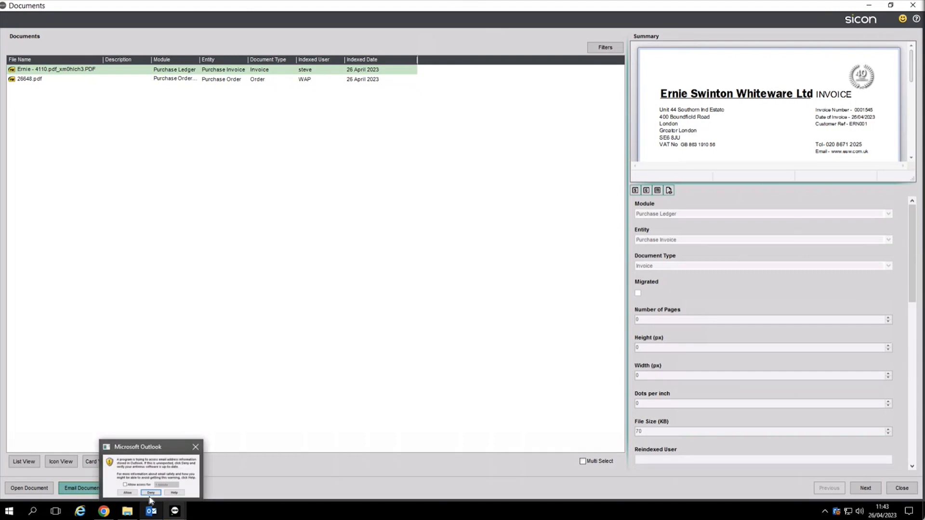
mouse_move(157, 465)
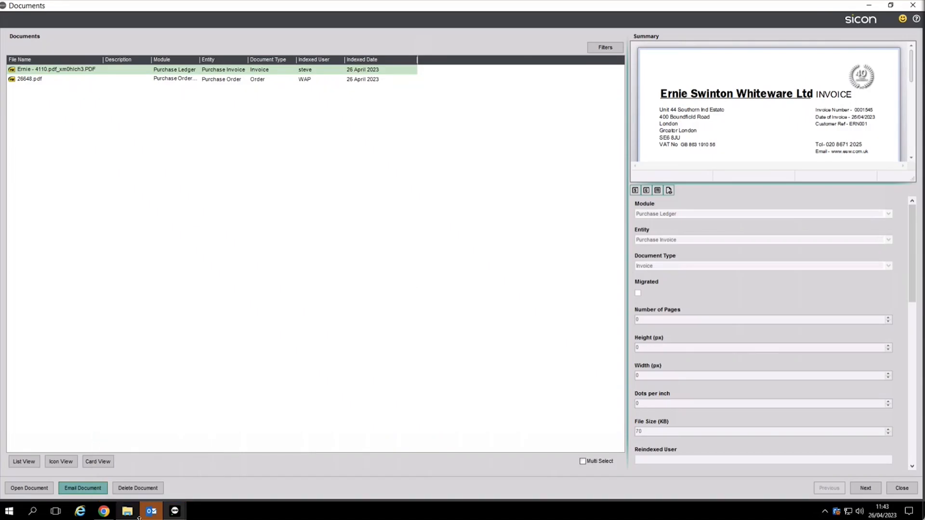
click(153, 469)
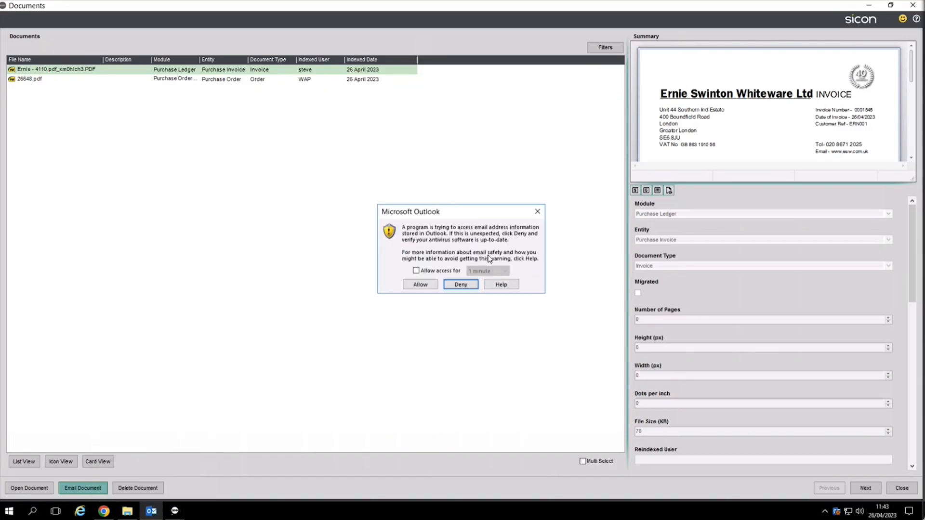
click(425, 271)
click(420, 285)
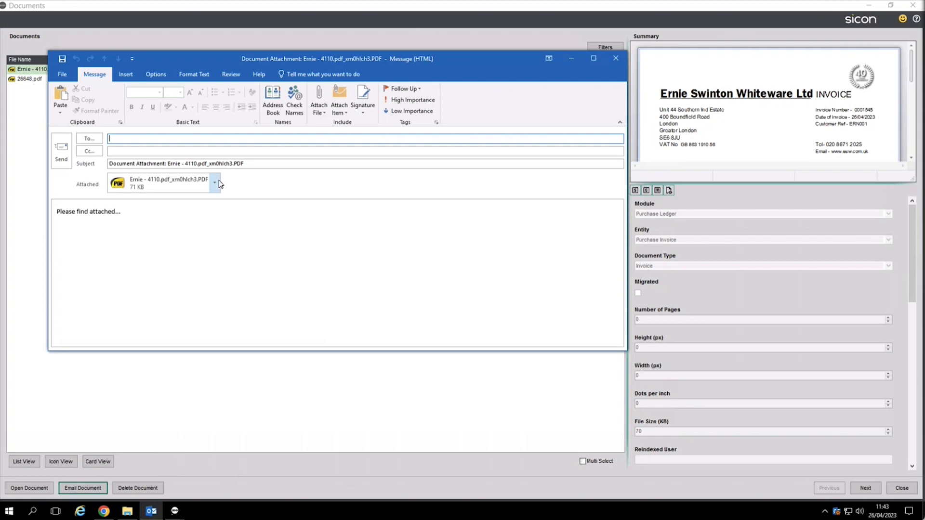
click(616, 62)
click(464, 282)
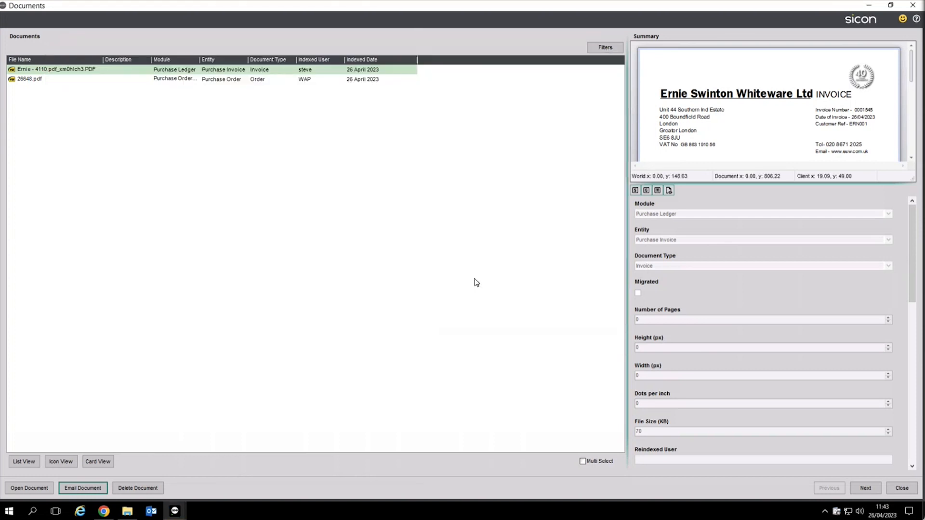
click(896, 484)
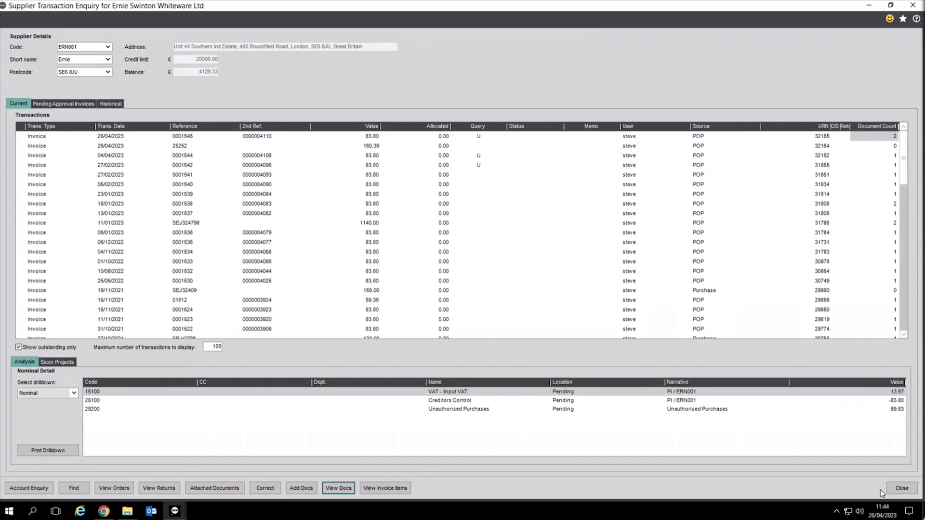
click(901, 488)
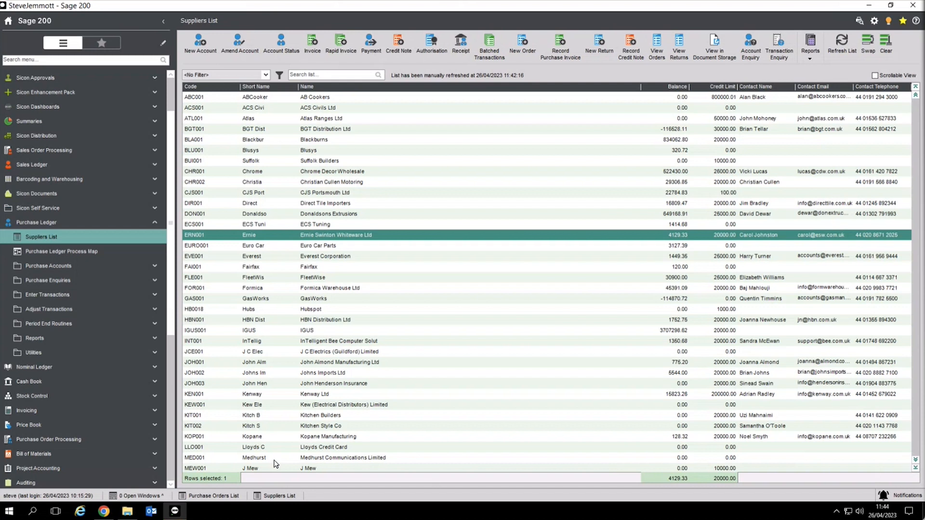
click(104, 512)
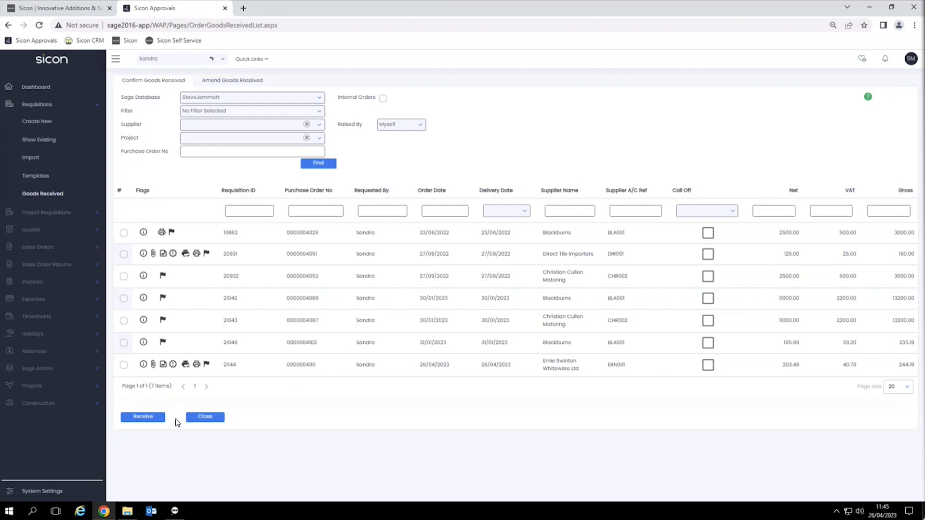
Step: Log out, sign in as the approver, and list invoices awaiting approval, including 0001545 Over Budget
click(908, 60)
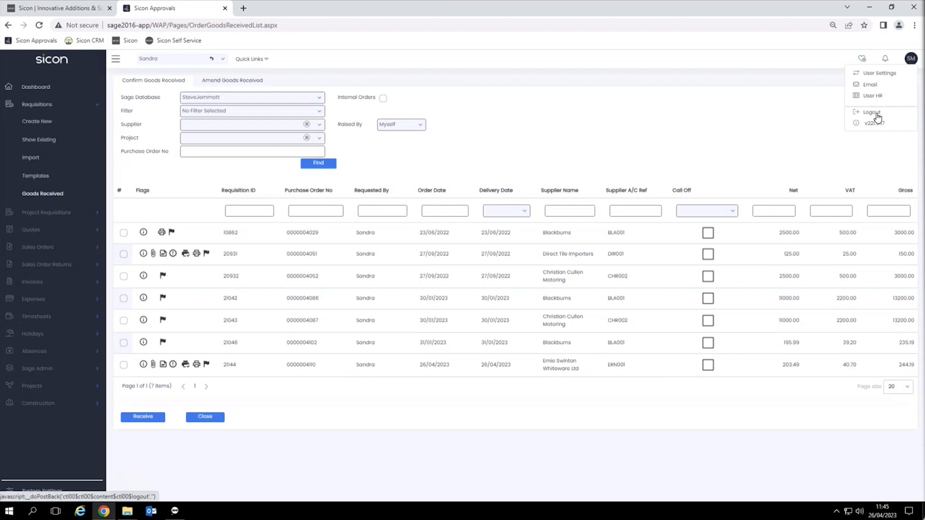
click(873, 113)
click(138, 283)
text(Corie)
key(Return)
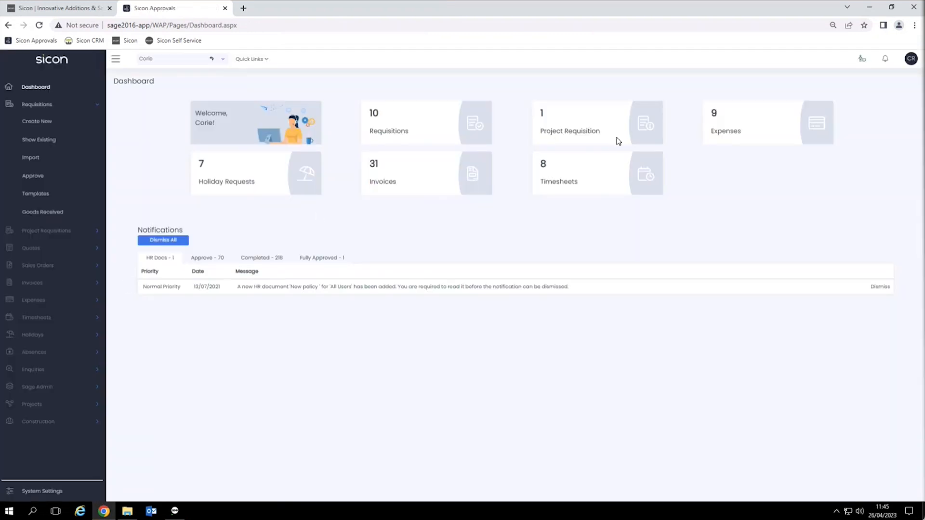
click(405, 180)
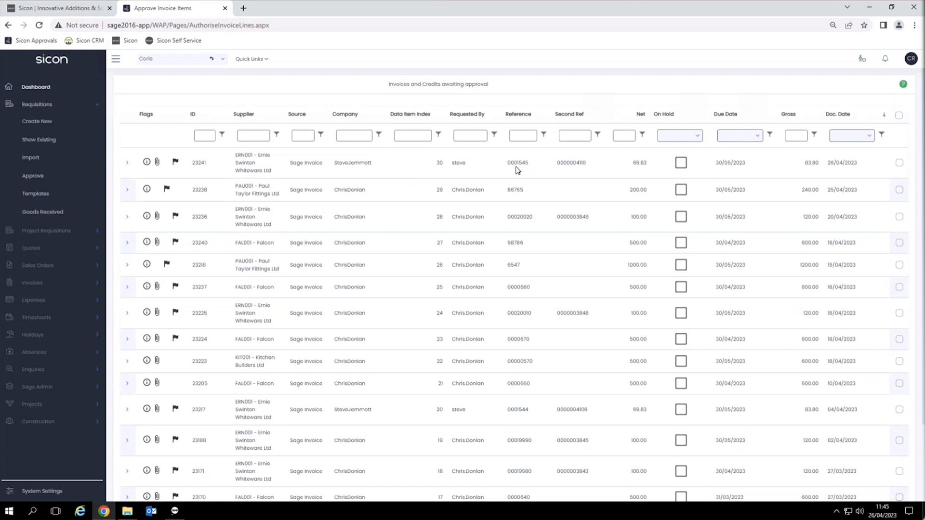
mouse_move(177, 164)
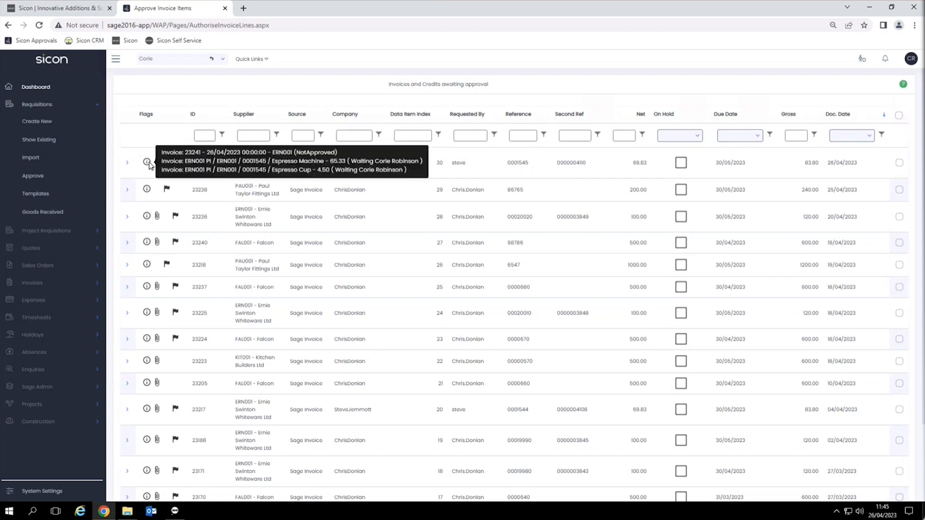
Step: Expand invoice 23241, review its attached PDF, then view lines: Espresso Machine 65.33, Espresso Cup 4.50
click(127, 164)
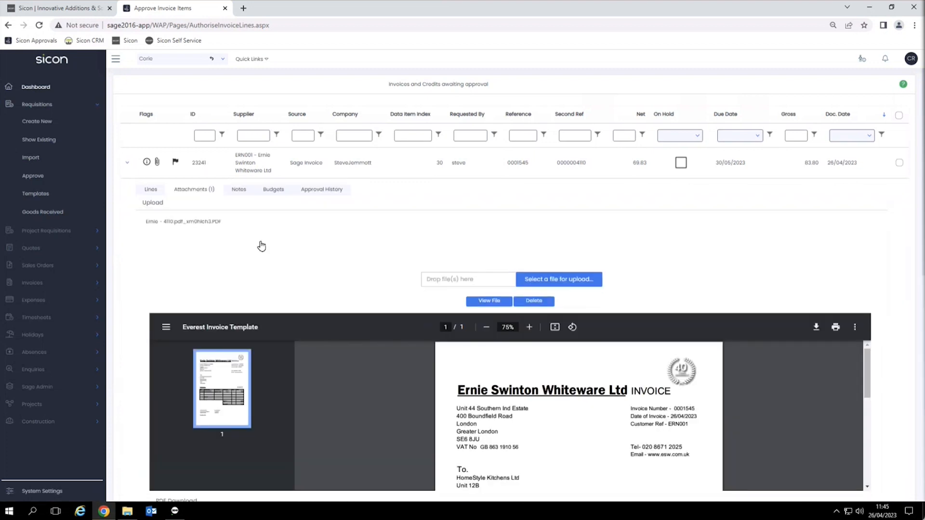
scroll(367, 256, down, 4)
scroll(367, 257, down, 1)
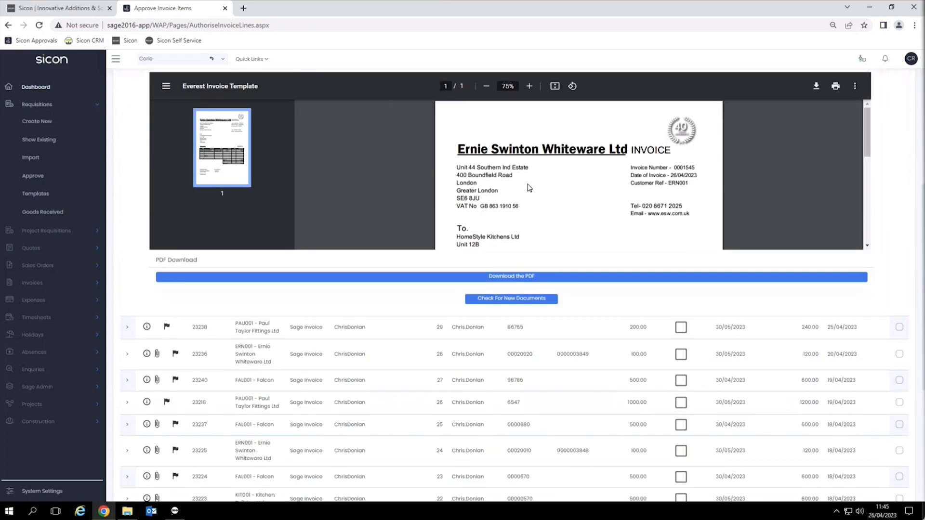
scroll(529, 188, down, 5)
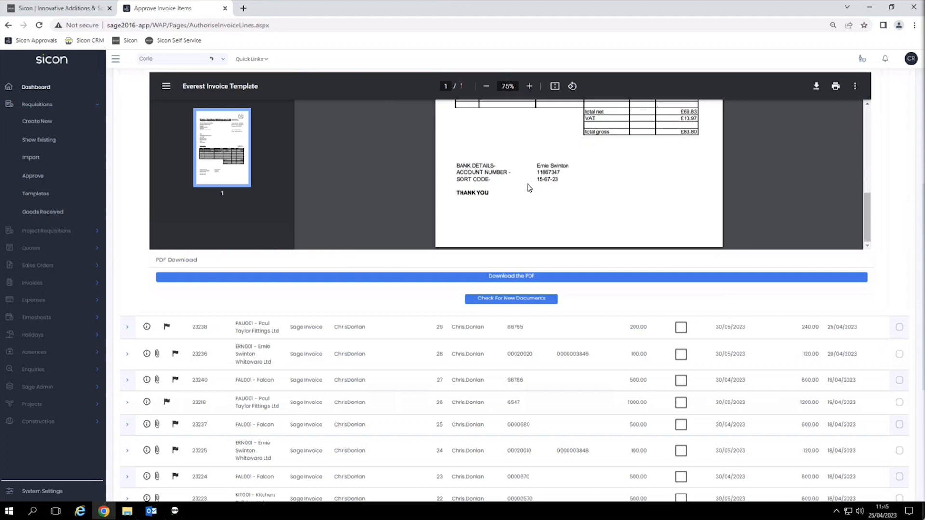
scroll(529, 187, up, 5)
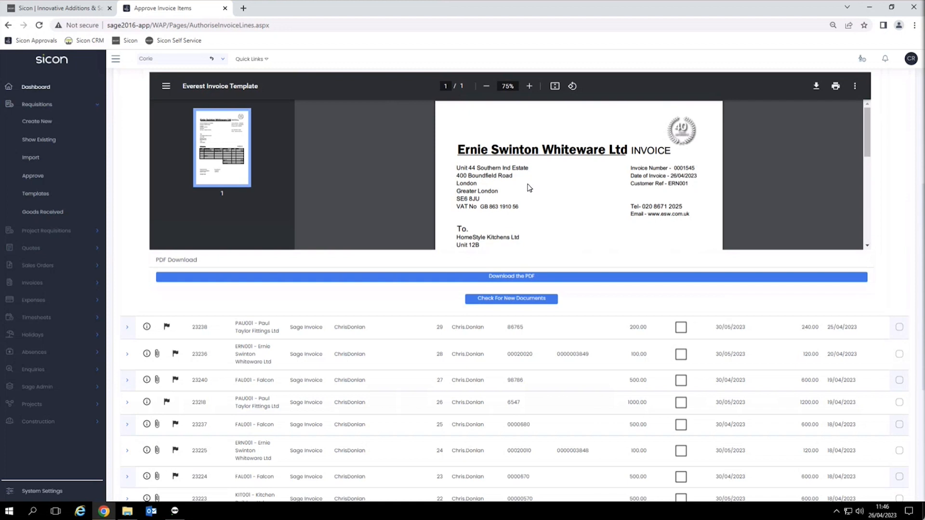
scroll(530, 188, down, 5)
scroll(530, 187, up, 5)
scroll(523, 199, down, 2)
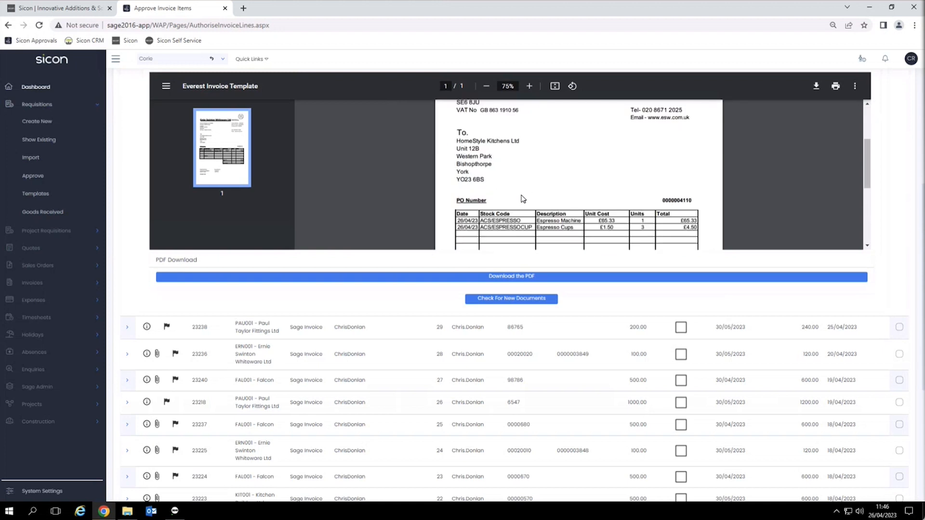
scroll(523, 199, up, 2)
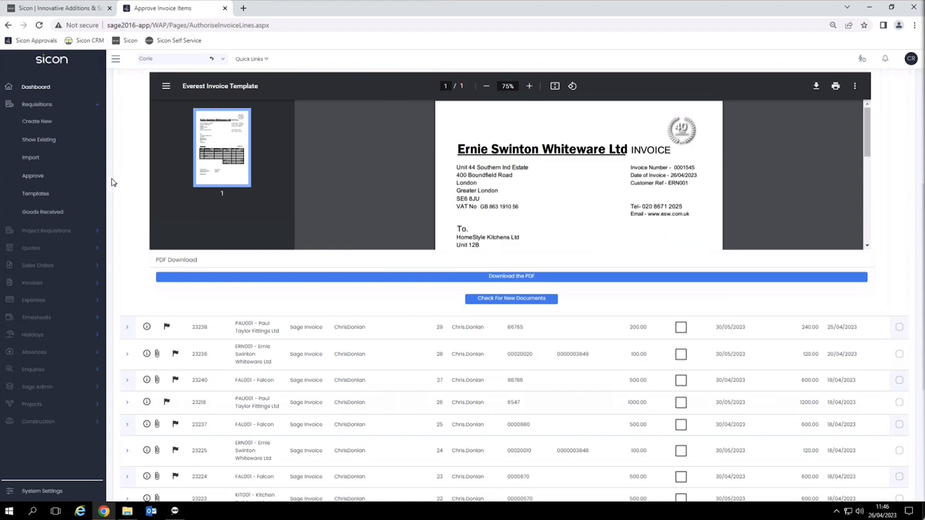
scroll(122, 183, up, 5)
click(149, 189)
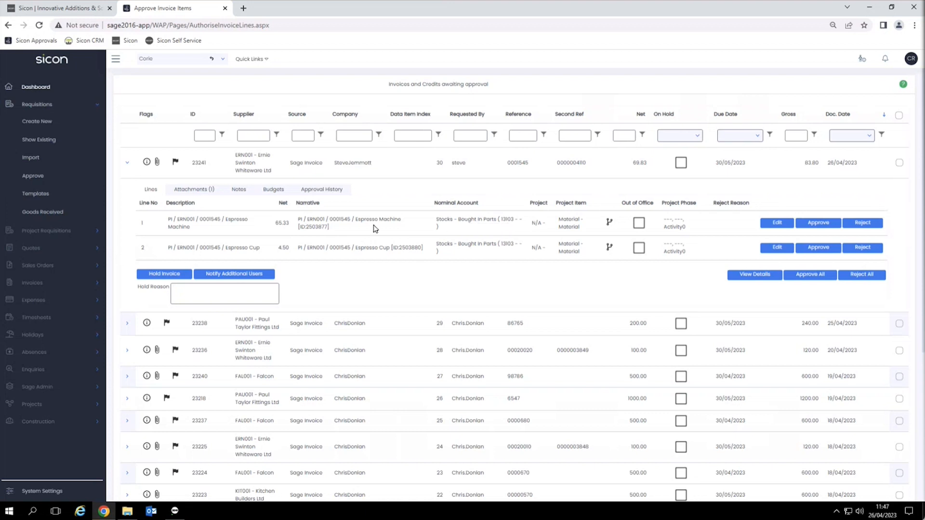
Step: Check the Espresso Machine line's budget (none set) and open Budget Enquiry for account 13103
click(246, 193)
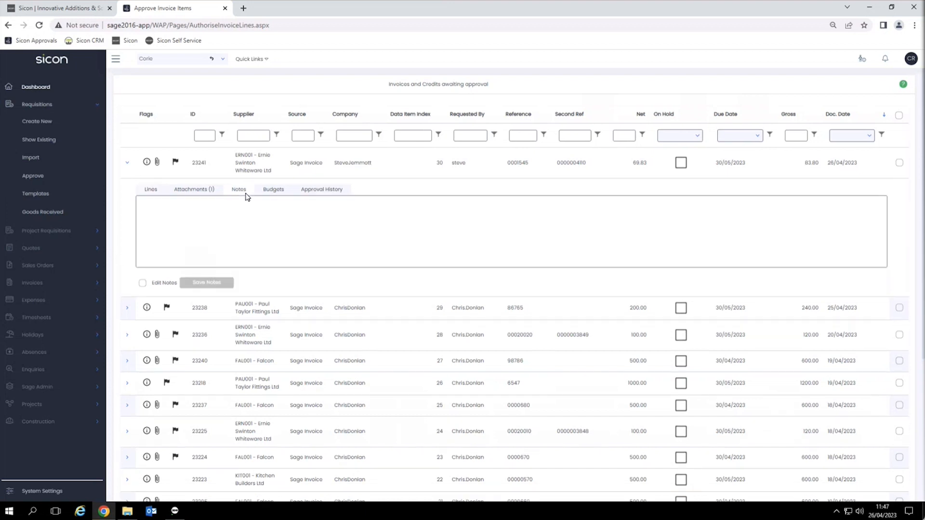
click(273, 193)
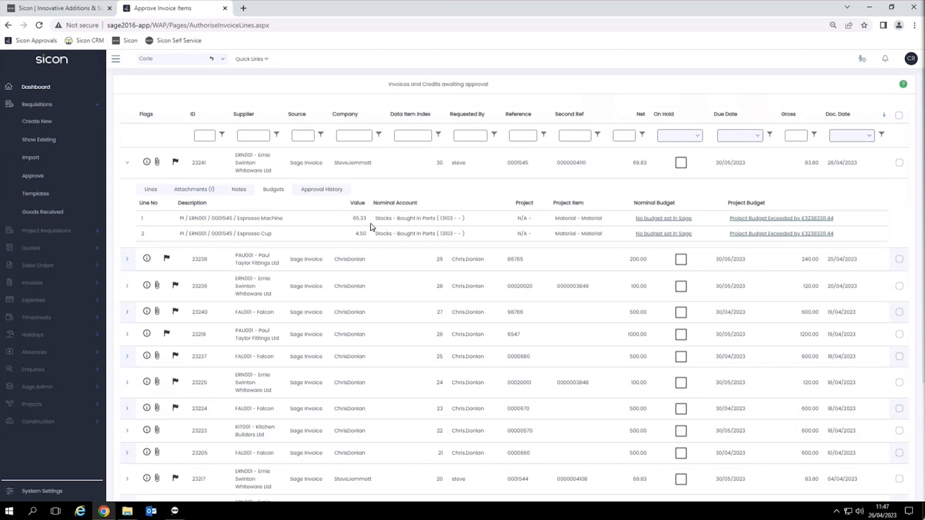
click(653, 221)
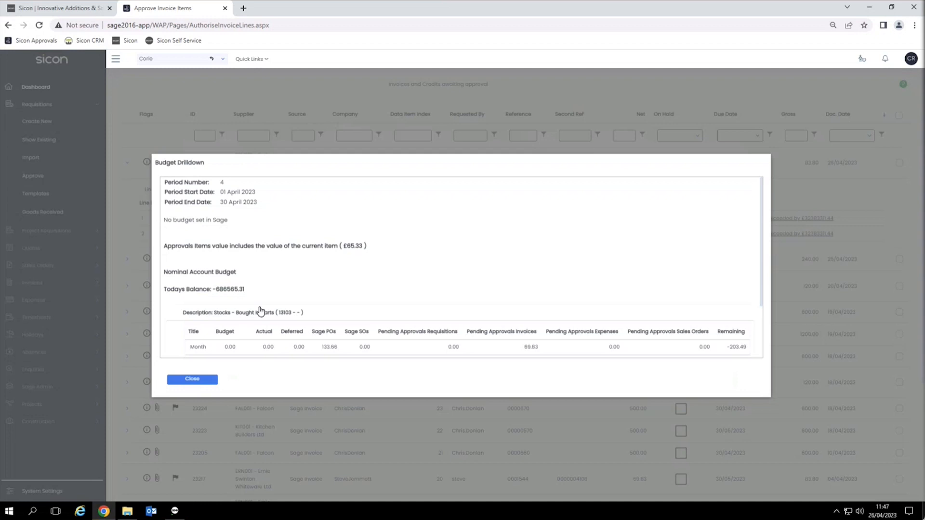
scroll(212, 346, down, 2)
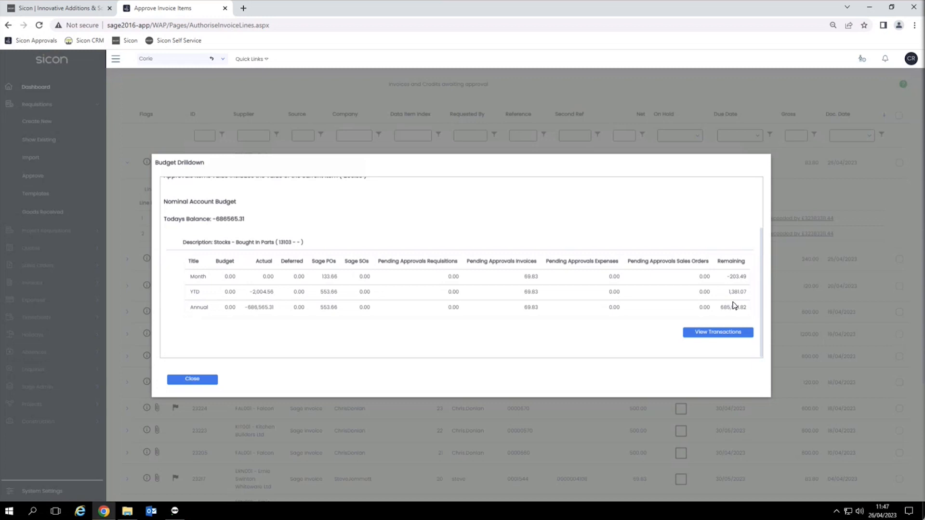
click(717, 338)
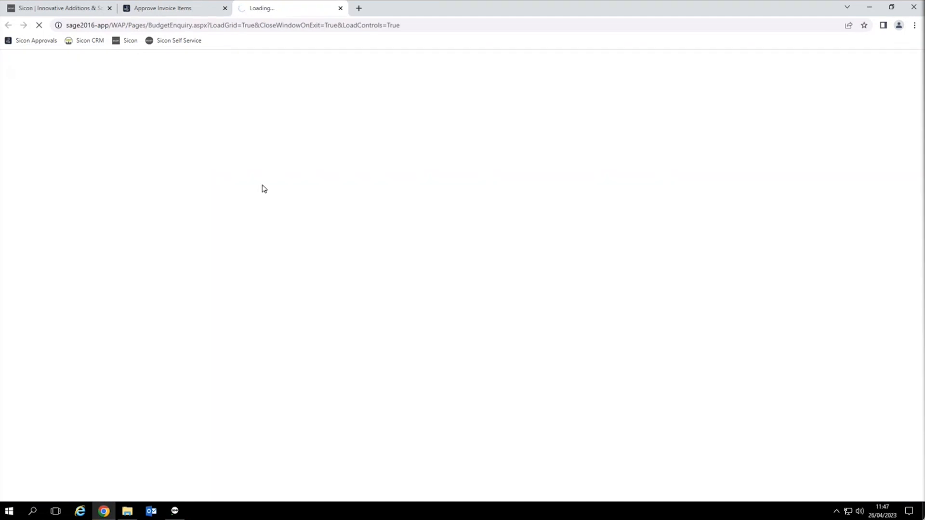
Step: Review the three Sage purchase orders against account 13103, then close the Budget Enquiry tab
click(121, 295)
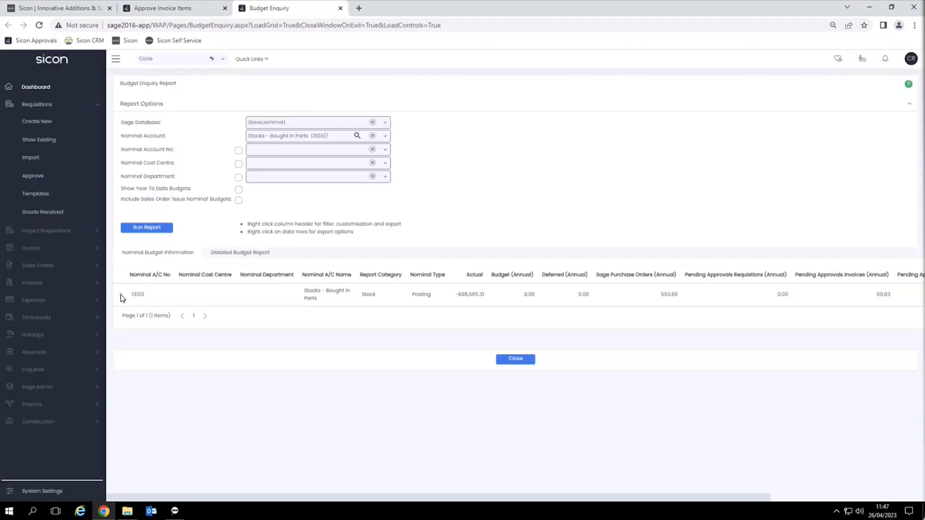
scroll(162, 306, down, 2)
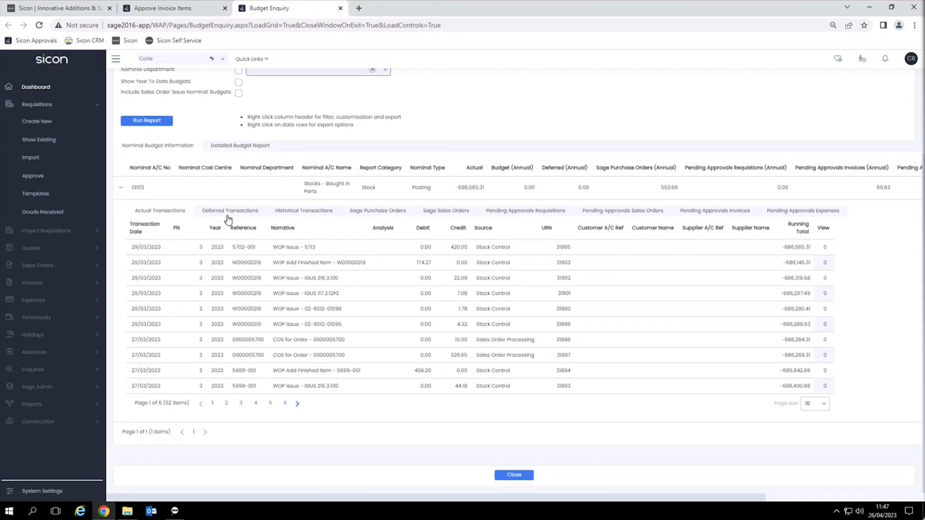
click(385, 211)
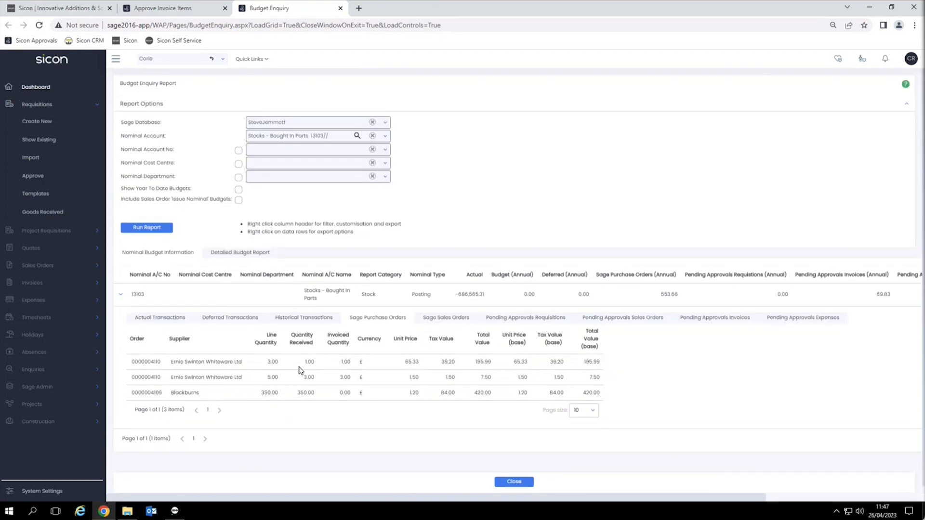
click(341, 7)
Step: Check invoice 23241's approval history, then approve all of its lines
click(192, 379)
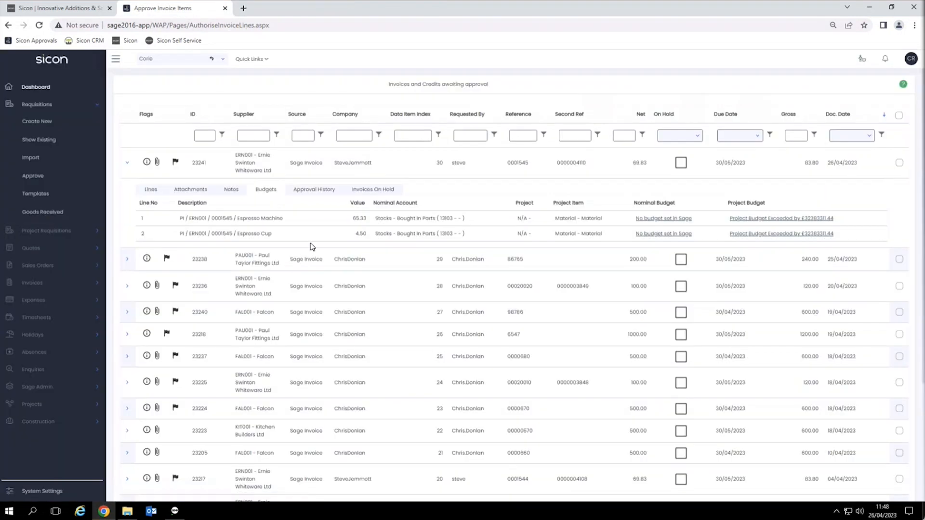
click(325, 191)
click(154, 191)
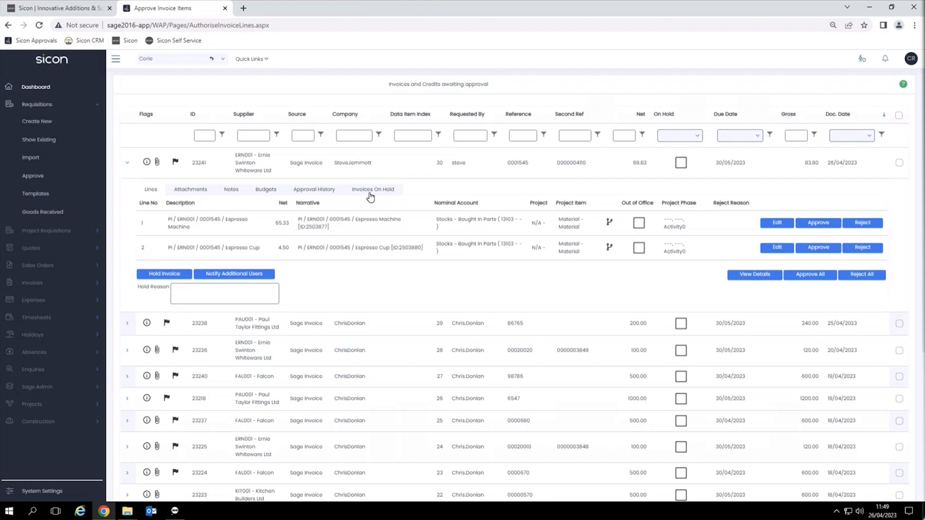
mouse_move(308, 252)
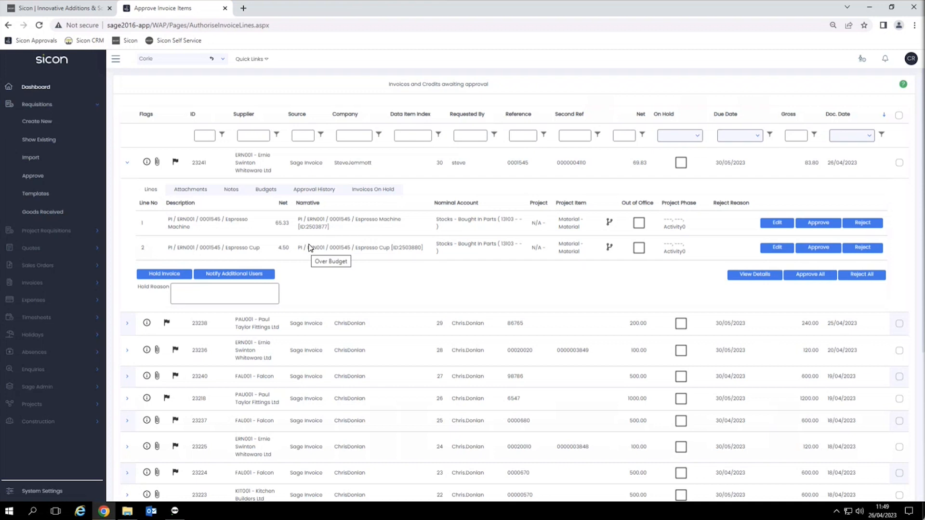
click(813, 274)
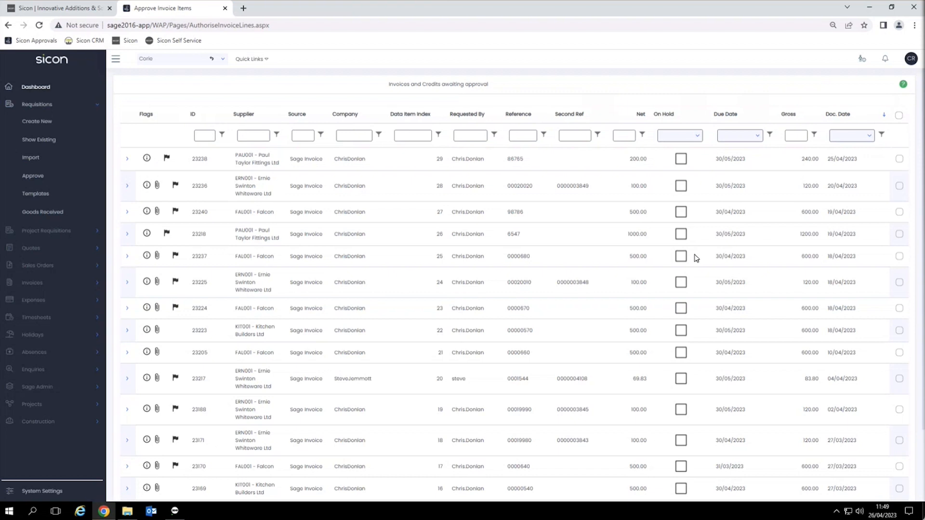
Step: In Sage 200, confirm invoice 0001545's 69.83 Unauthorised Purchases posting was reversed by the approval
click(175, 511)
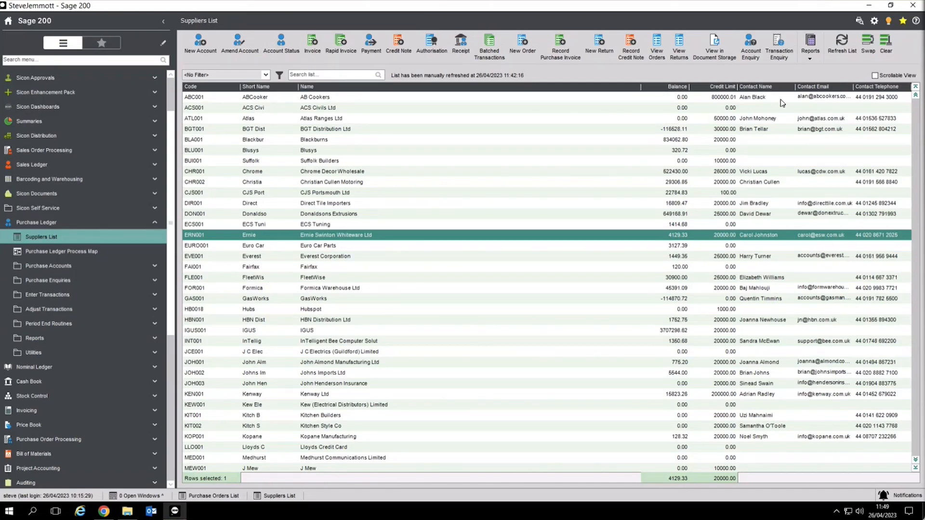
click(842, 43)
click(778, 44)
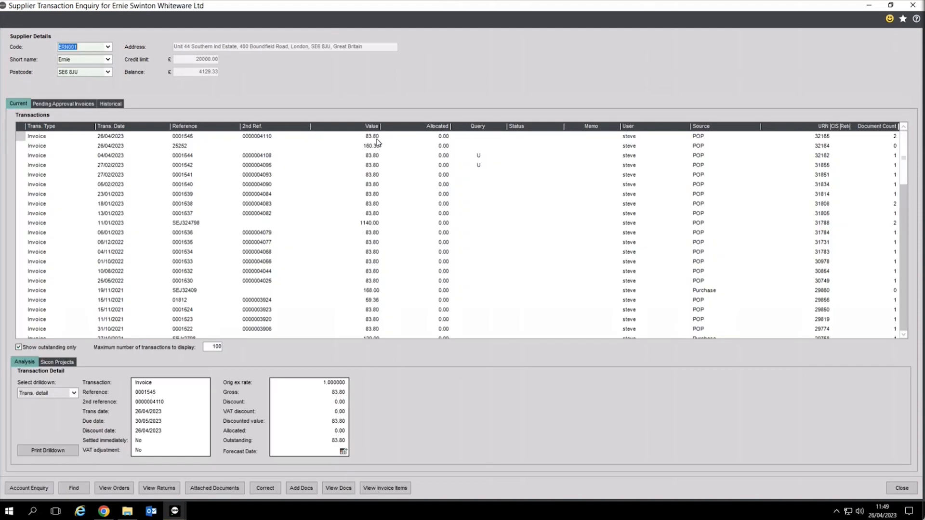
click(182, 139)
click(66, 394)
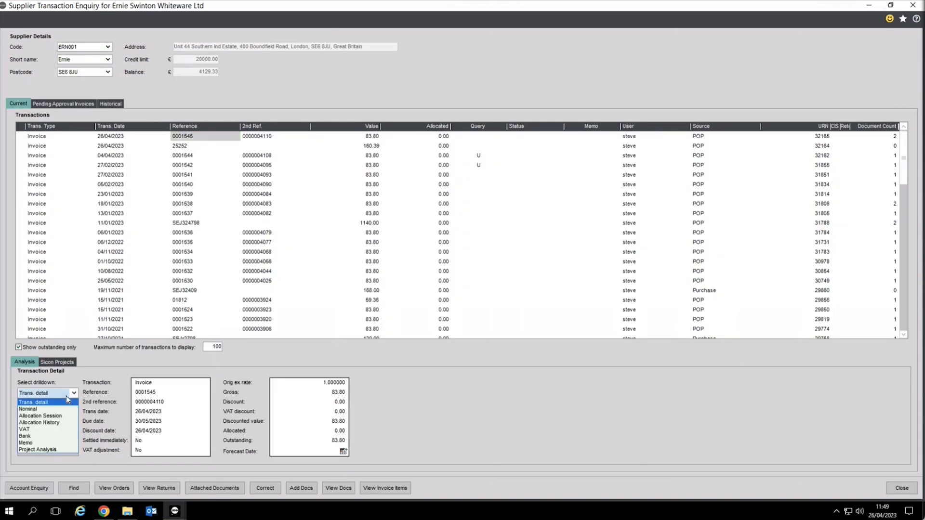
click(29, 410)
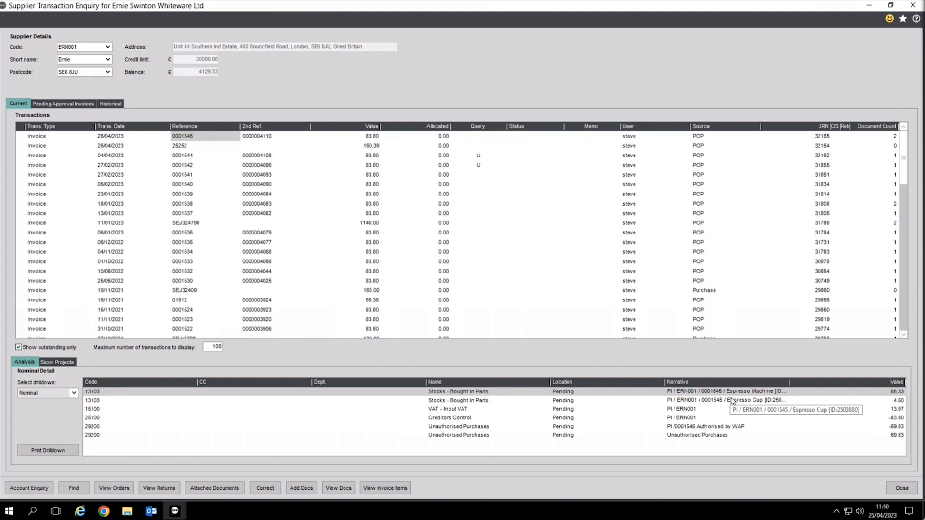
click(901, 490)
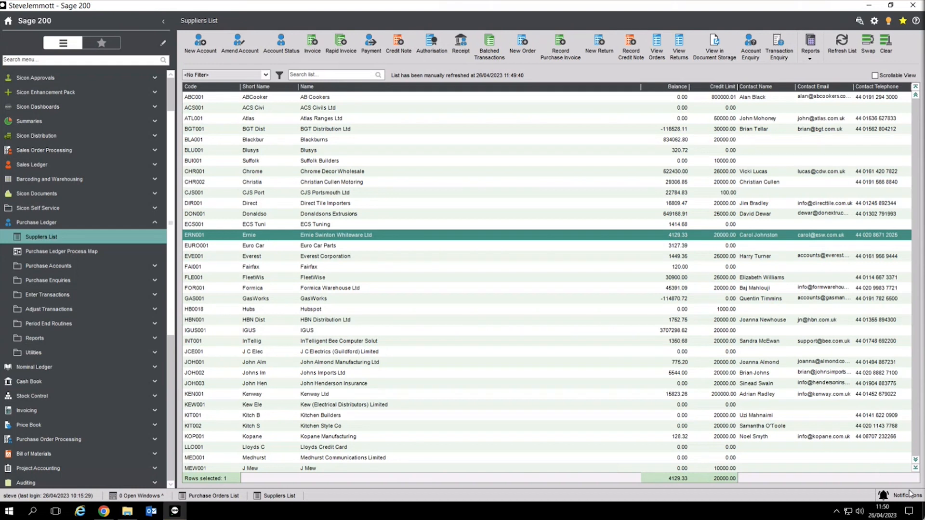
Step: Check the Sicon Approvals settings, then open Self-Reversing Journals for unauthorised purchase invoices
click(92, 224)
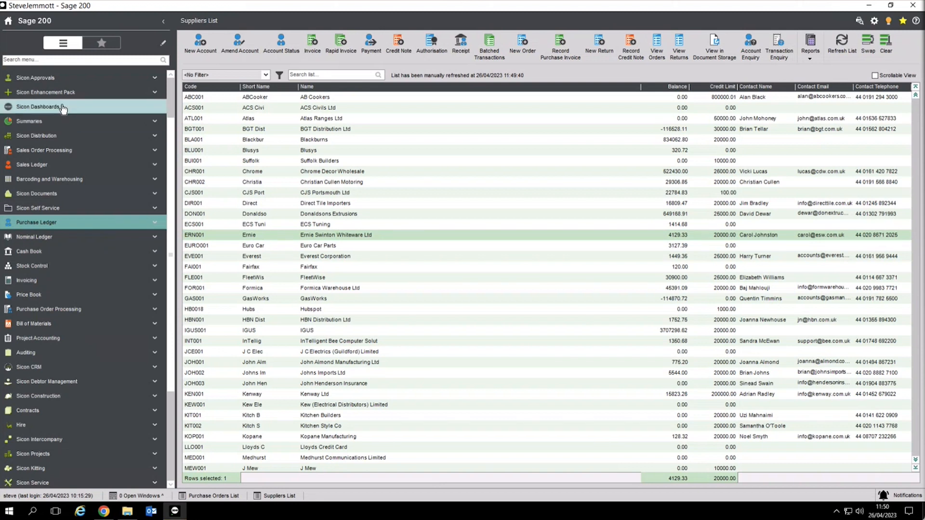
click(47, 80)
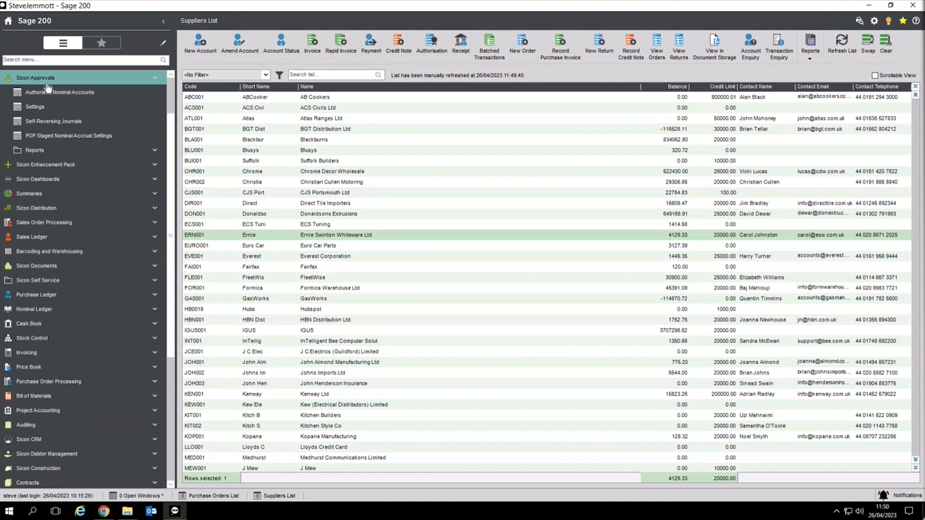
click(38, 106)
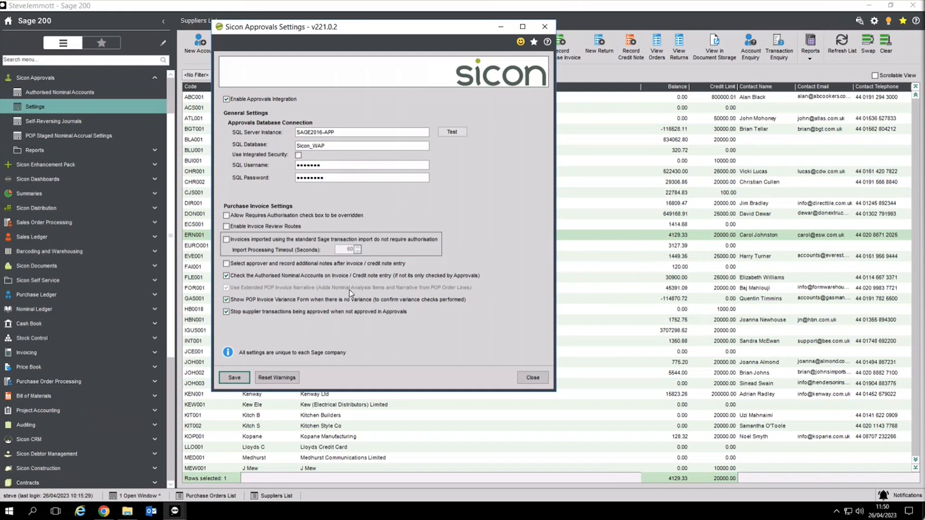
click(534, 377)
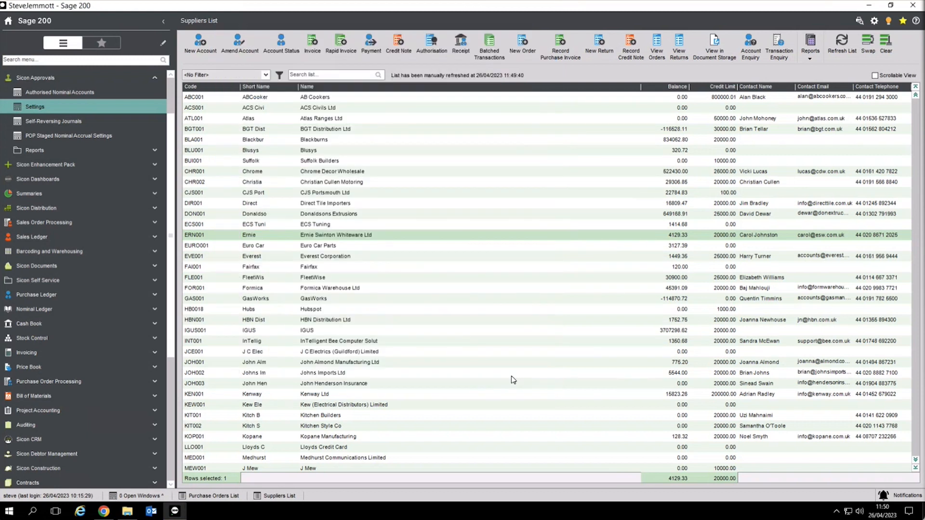
click(65, 124)
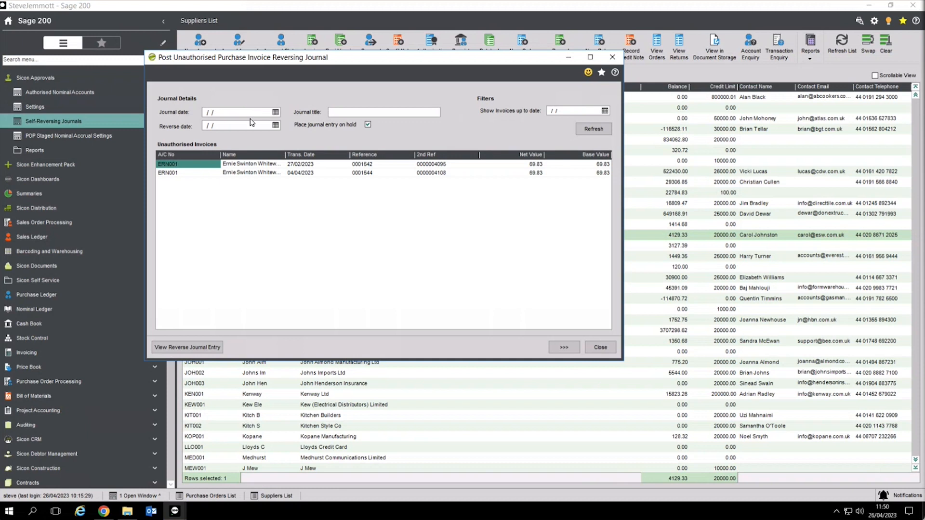
Step: Review the reversing journal for the two 69.83 unauthorised invoices and close it
click(365, 114)
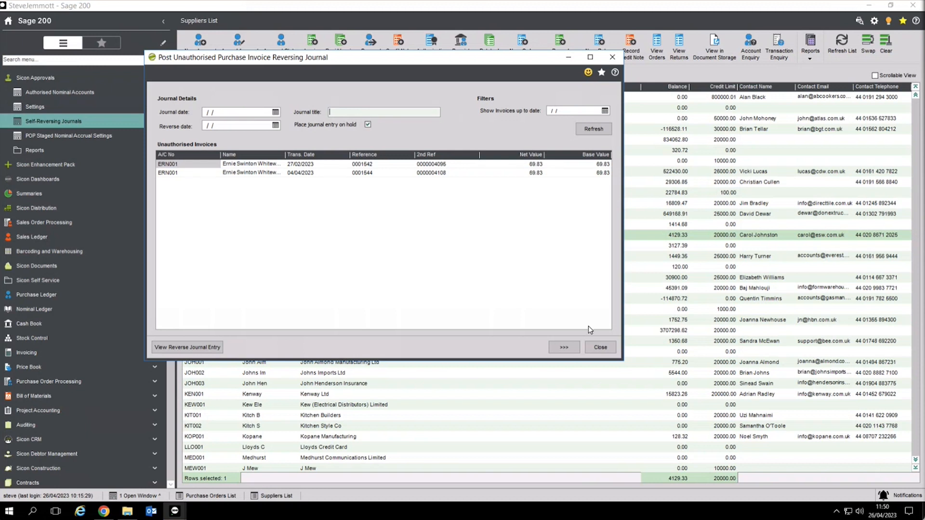
click(597, 345)
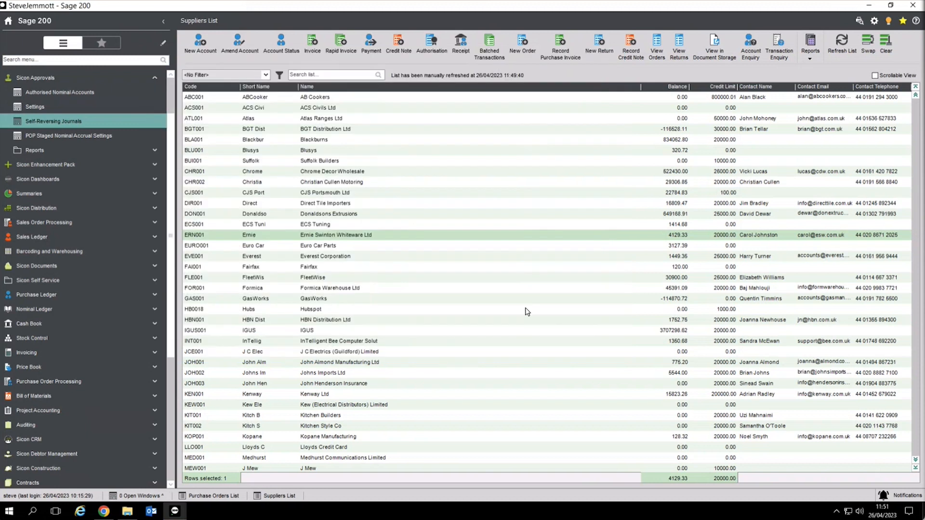
Step: Collapse the Sicon Approvals group in the Sage 200 navigation menu
click(48, 80)
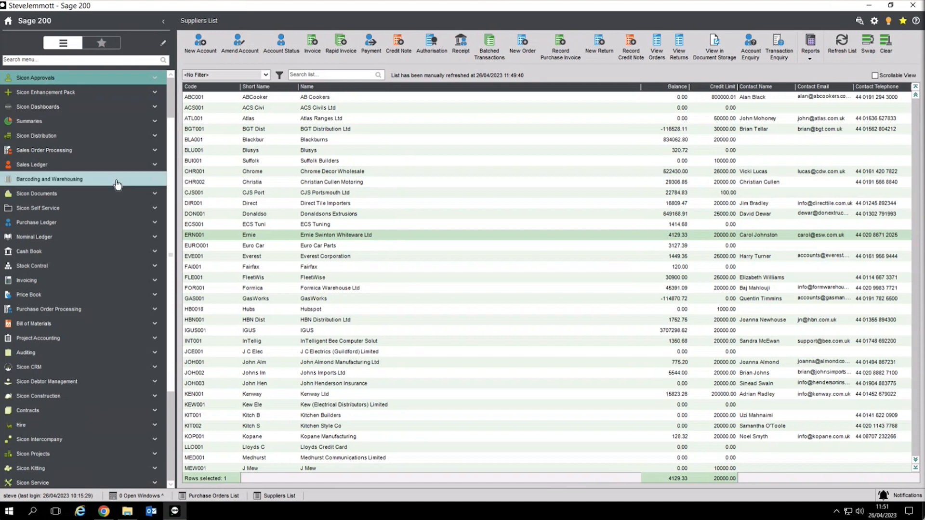
Step: List the Purchase Ledger Payment Processing routines, then bring the Sicon Approvals portal forward
click(62, 222)
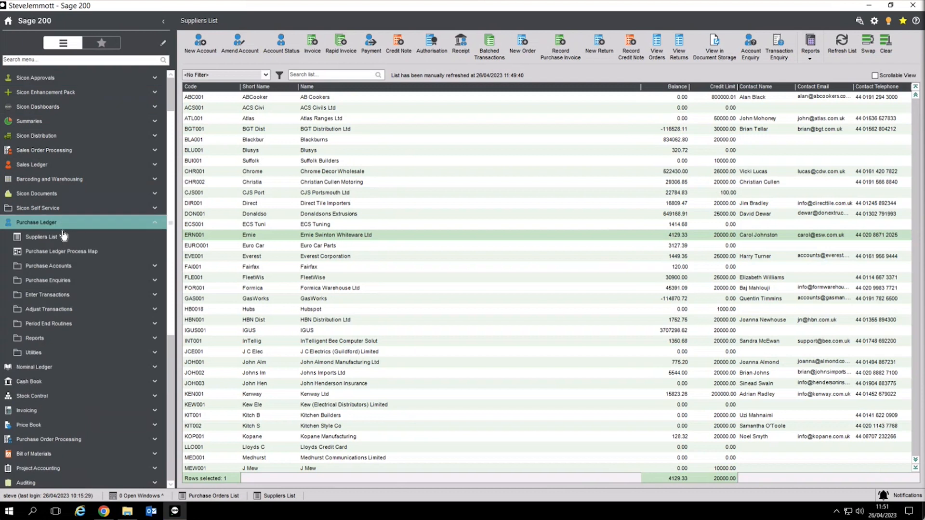
click(58, 338)
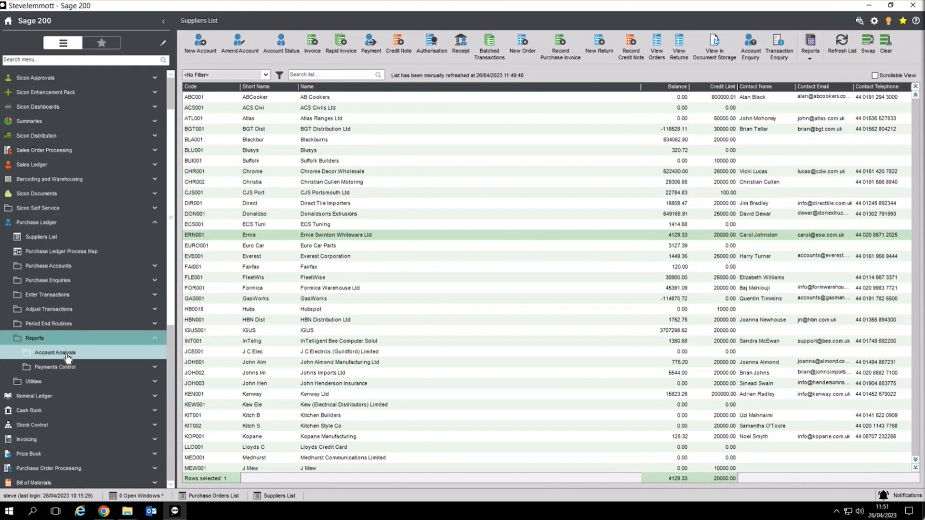
click(53, 324)
click(60, 338)
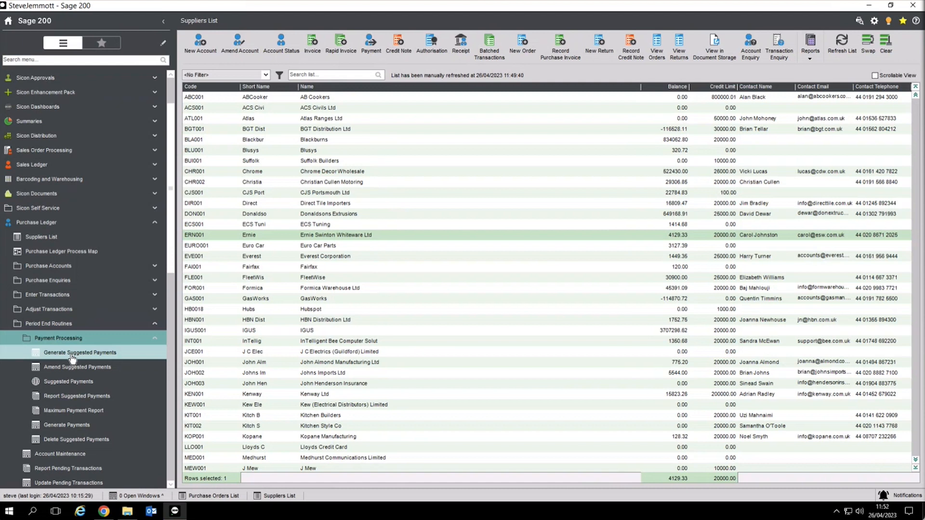
click(103, 511)
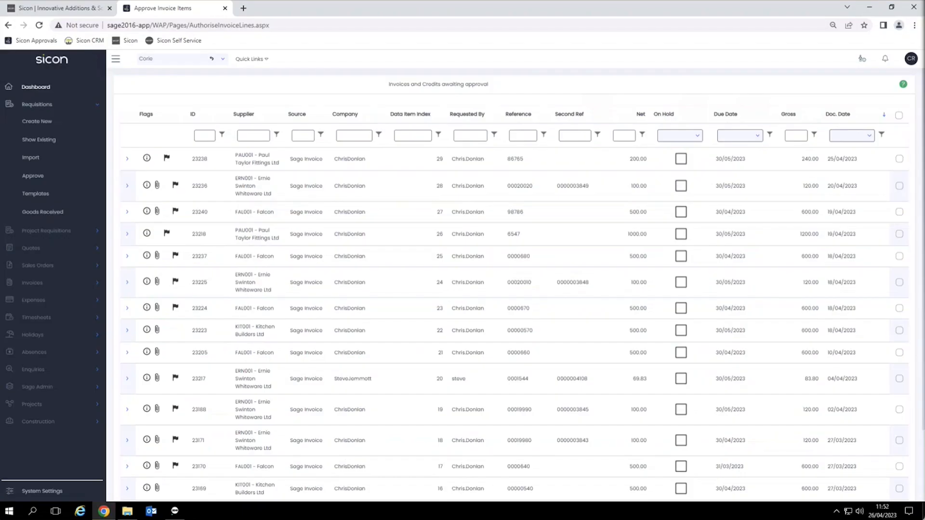
Step: Sign in to the portal as the payment approver and open the proposed payments awaiting approval
mouse_move(914, 63)
click(869, 120)
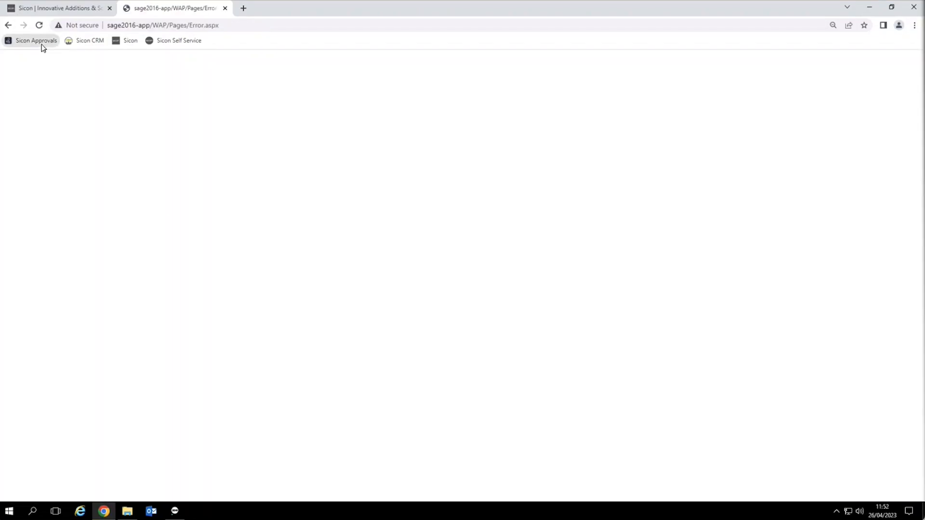
click(41, 44)
click(122, 281)
text(suzanne)
key(Return)
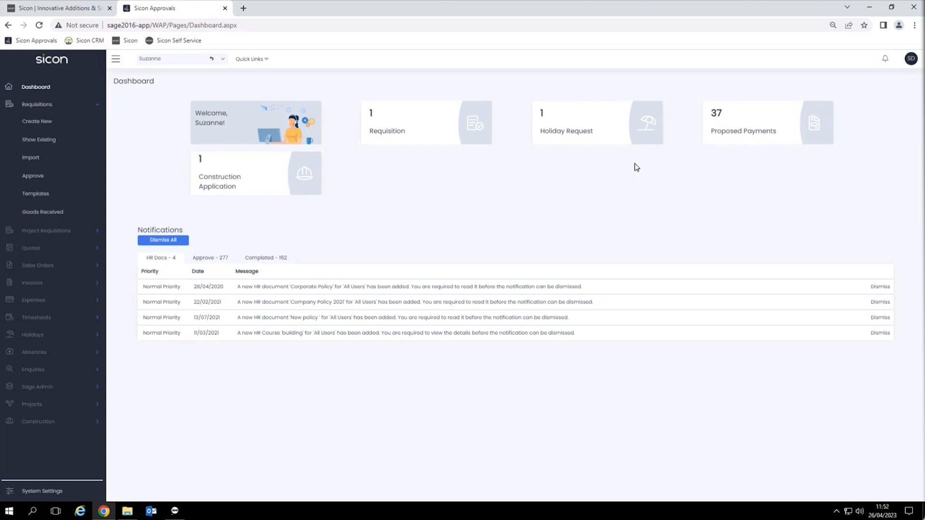
click(771, 128)
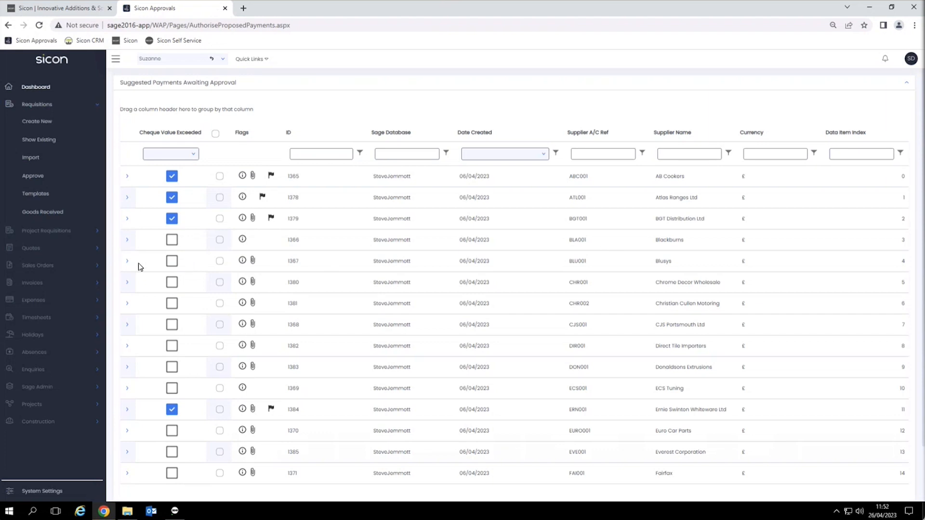
Step: Review suggested payment 1367 to Blusys for 320.72 and its attached invoice, then return to Sage 200
click(154, 263)
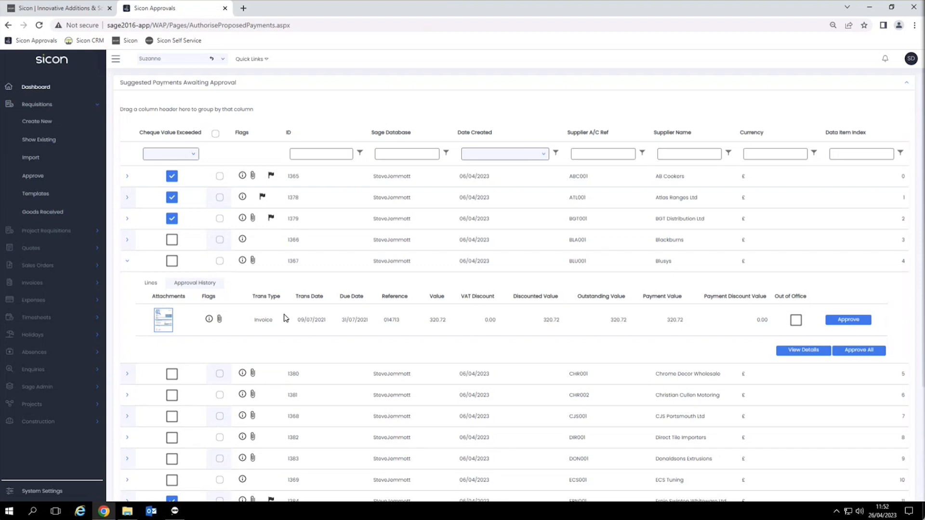
click(160, 322)
click(637, 193)
click(799, 349)
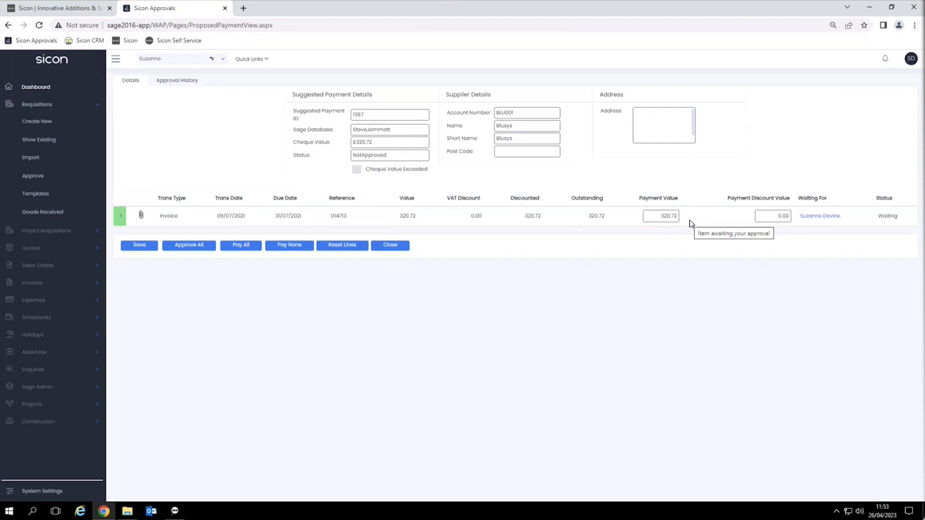
click(660, 216)
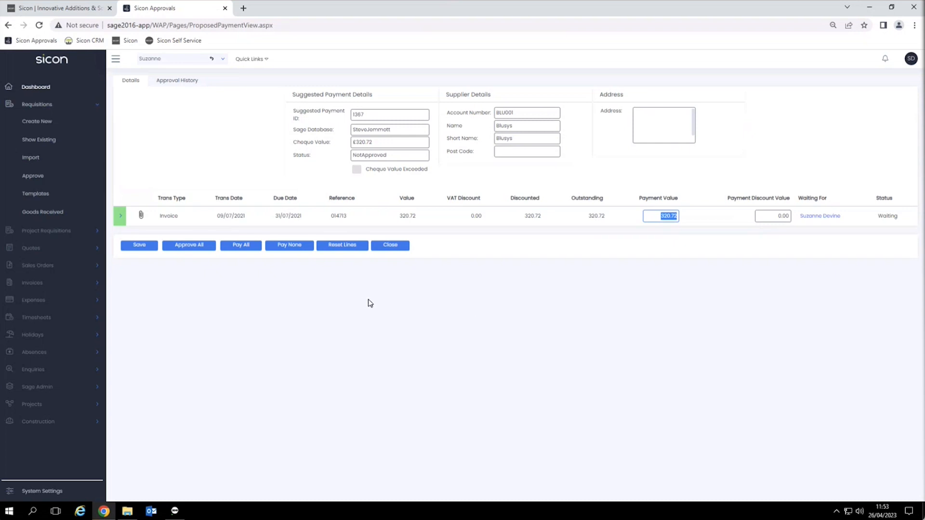
click(175, 510)
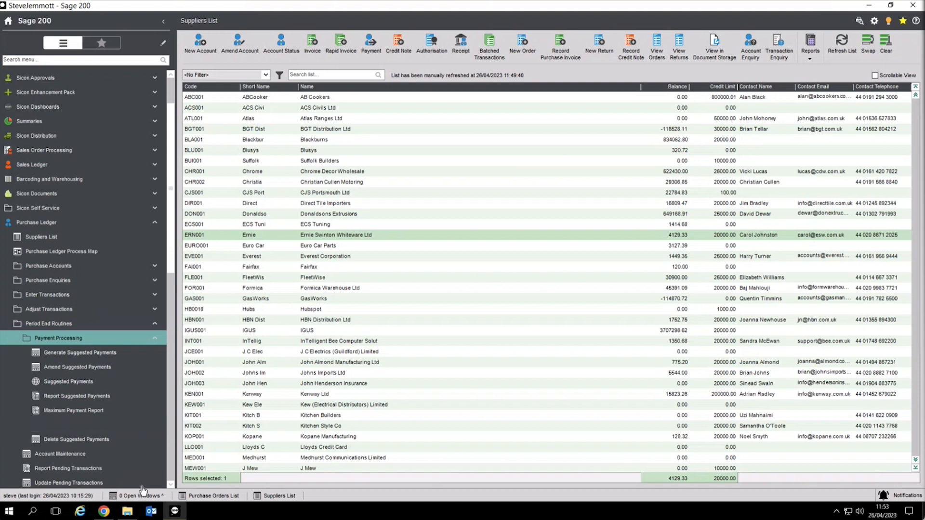
Step: Sign in to the portal as the requester and start a new Project Requisition
click(103, 511)
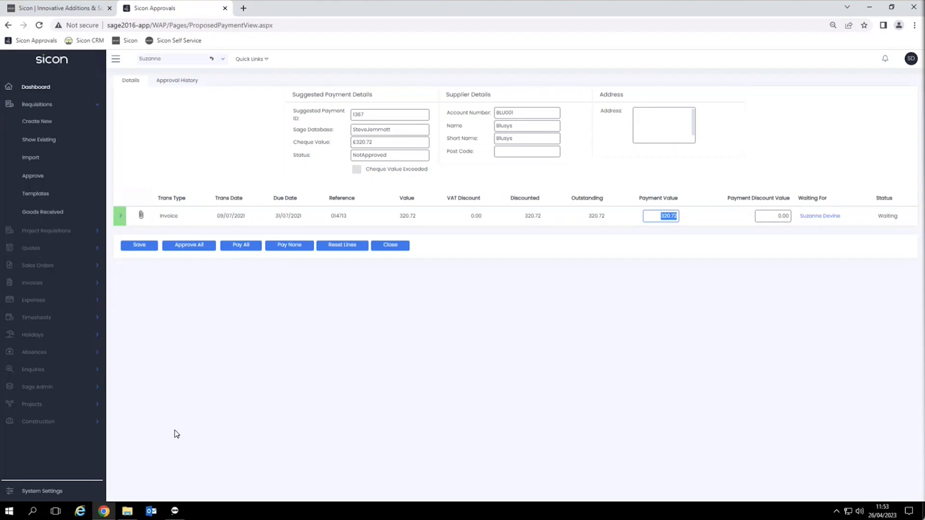
click(912, 66)
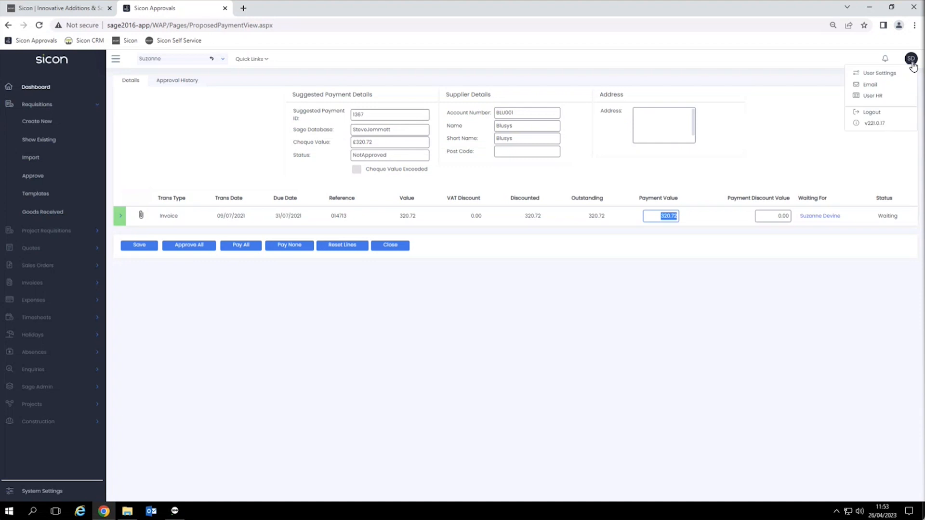
click(876, 114)
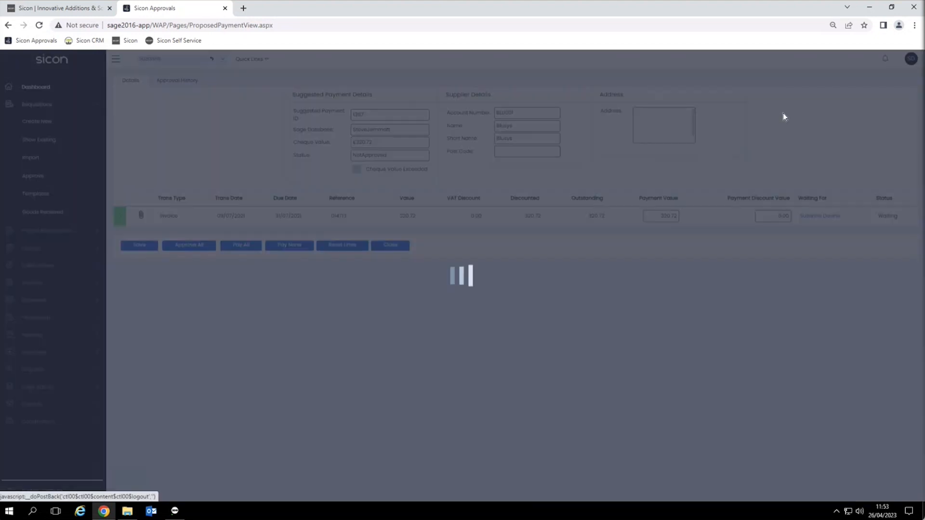
click(42, 44)
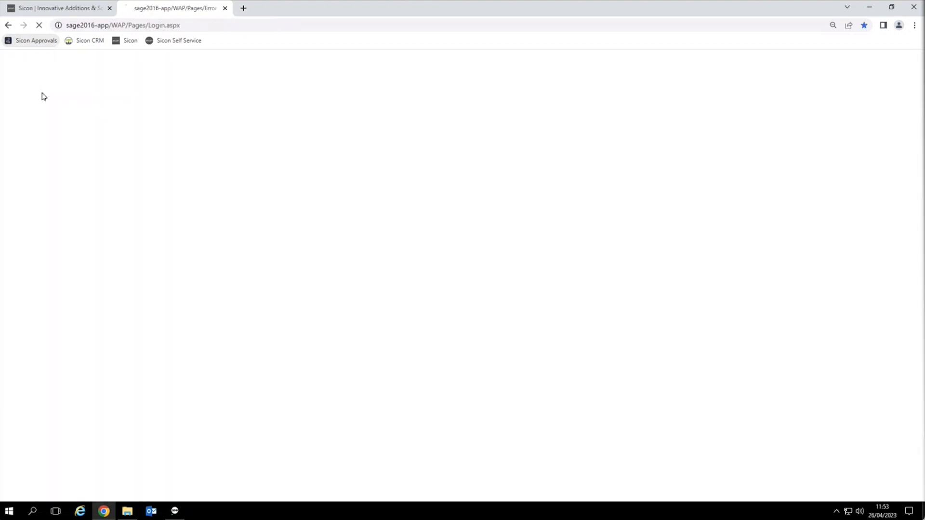
text(Sa)
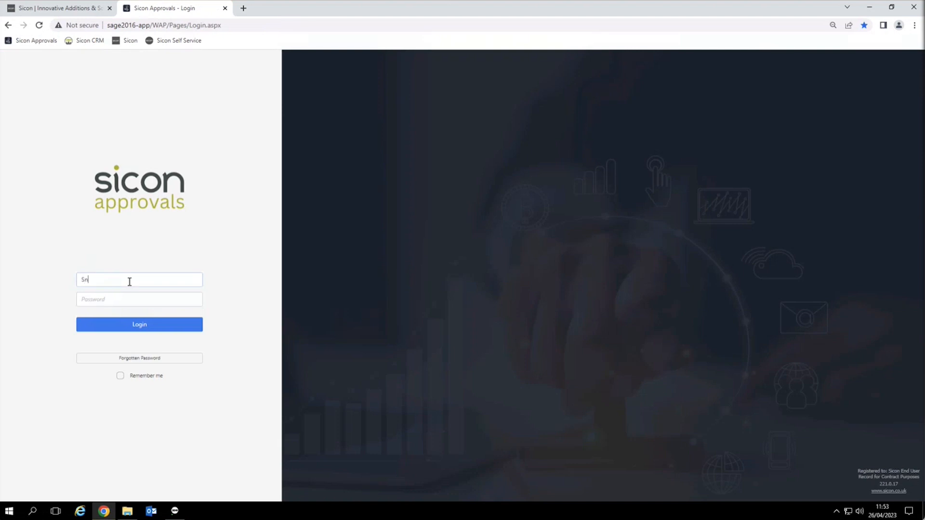
text(ndra)
key(Return)
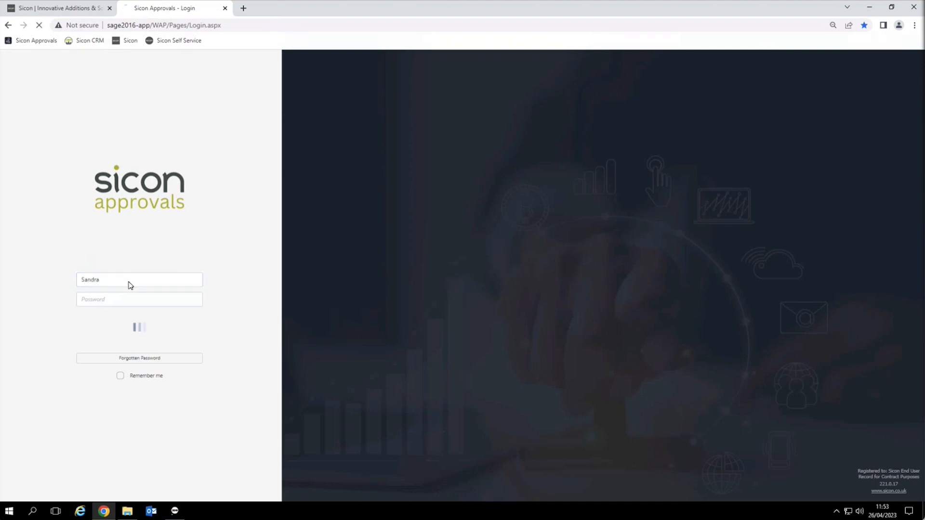
click(62, 212)
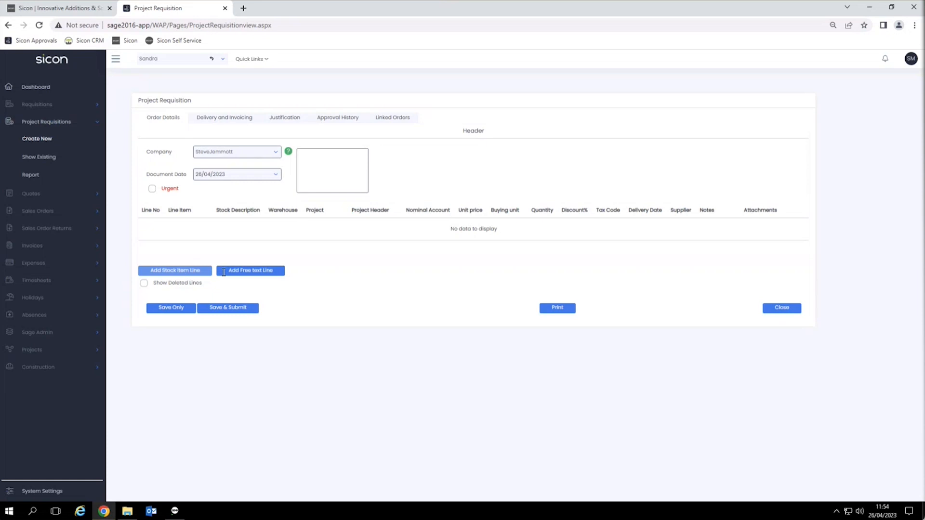
Step: Discard the free-text requisition line and sign in as the project requisition approver
click(238, 273)
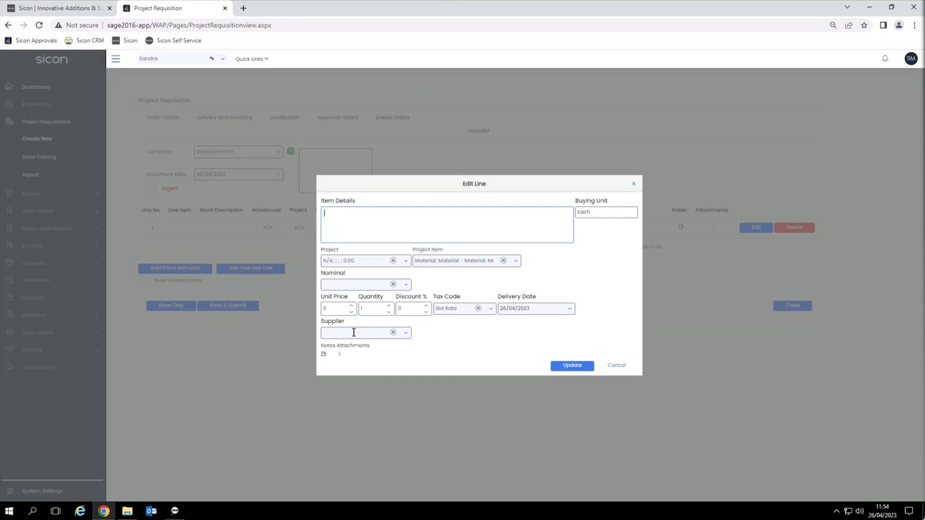
click(616, 365)
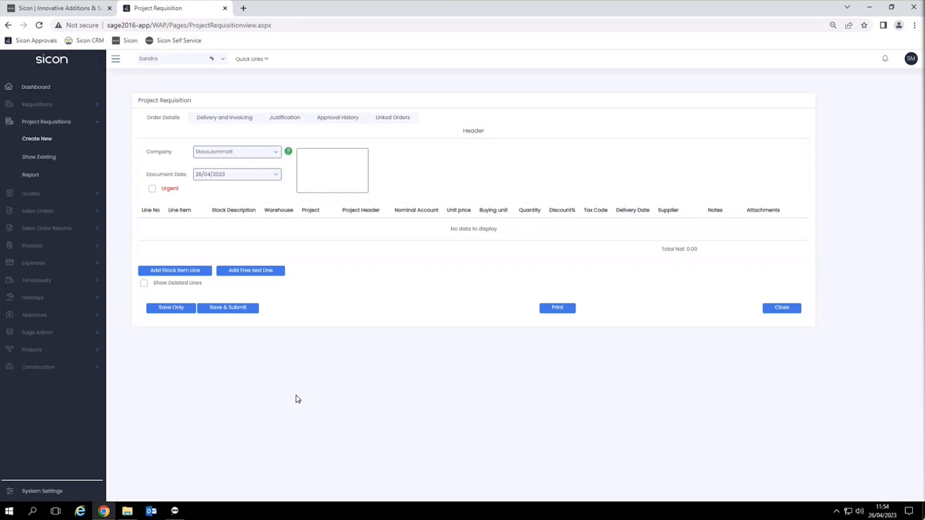
click(911, 58)
click(865, 118)
click(178, 280)
text(Corie)
key(Return)
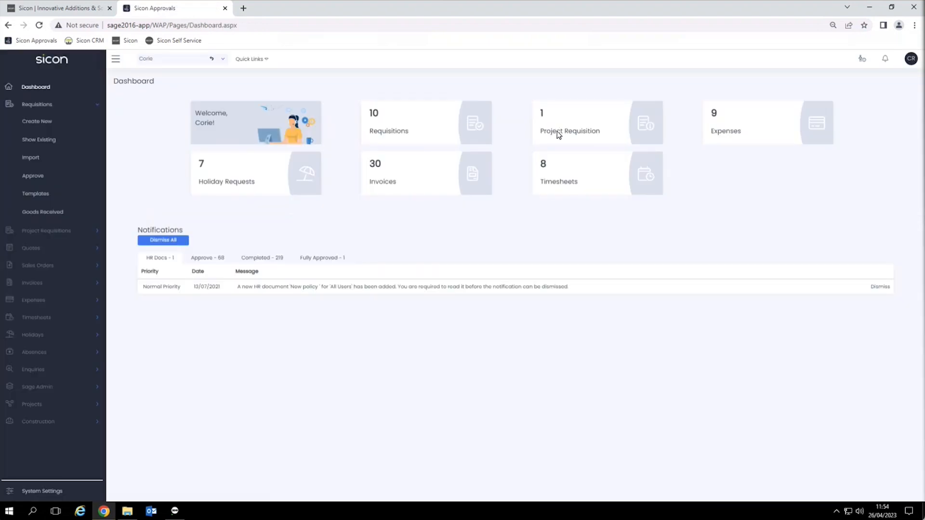
Step: Open project requisition 94 and inspect its Over Budget Some Materials line
click(558, 135)
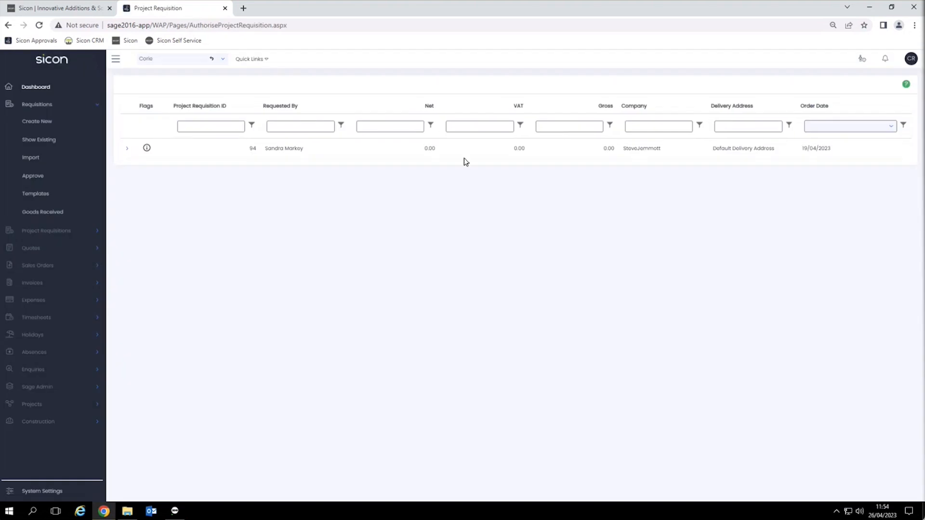
click(127, 148)
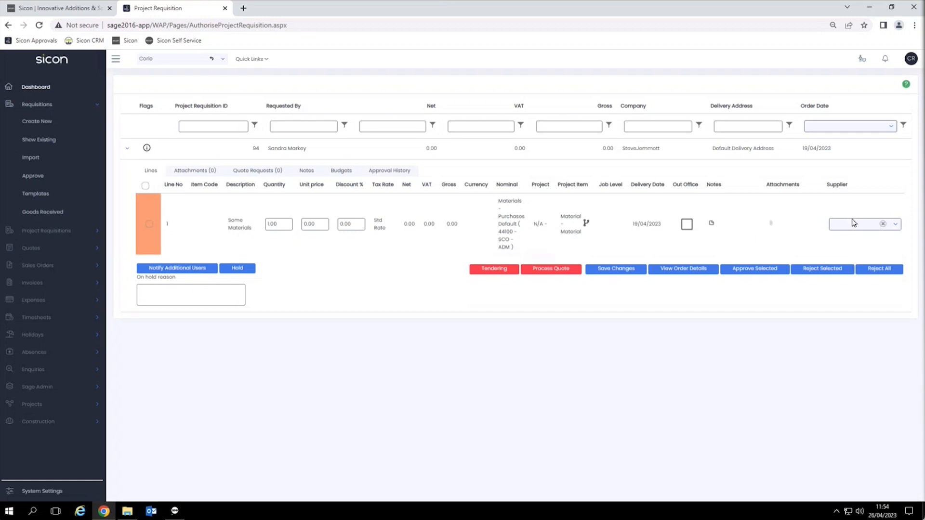
mouse_move(318, 224)
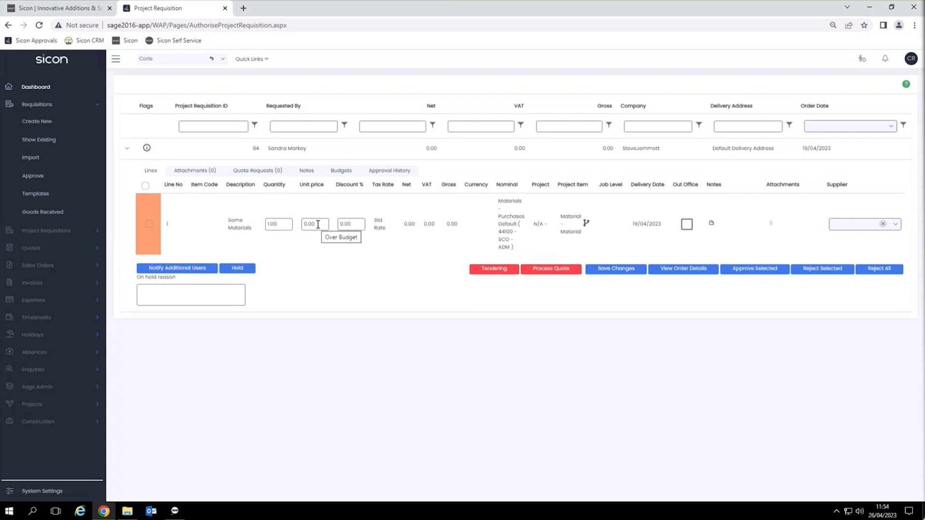